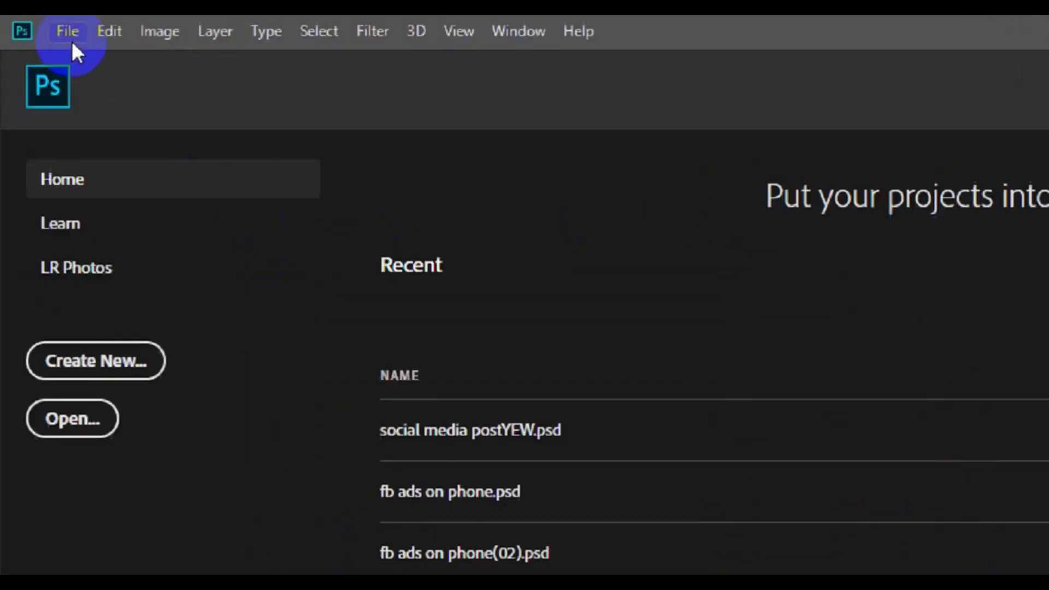
# Start a new document and rename it from Untitled-1 to 'Social media post'.
pyautogui.click(71, 36)
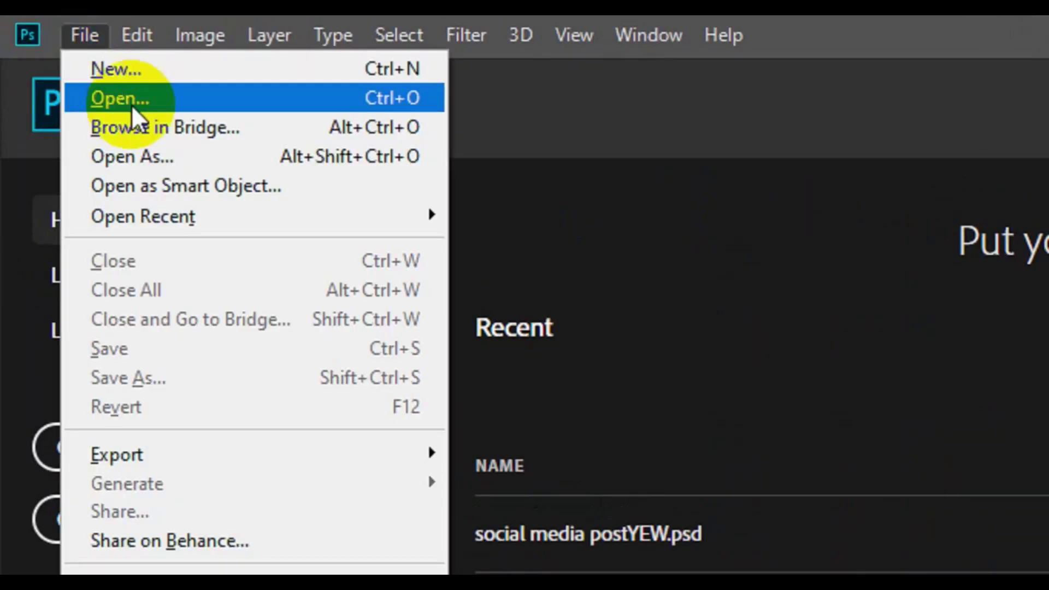
pyautogui.click(172, 77)
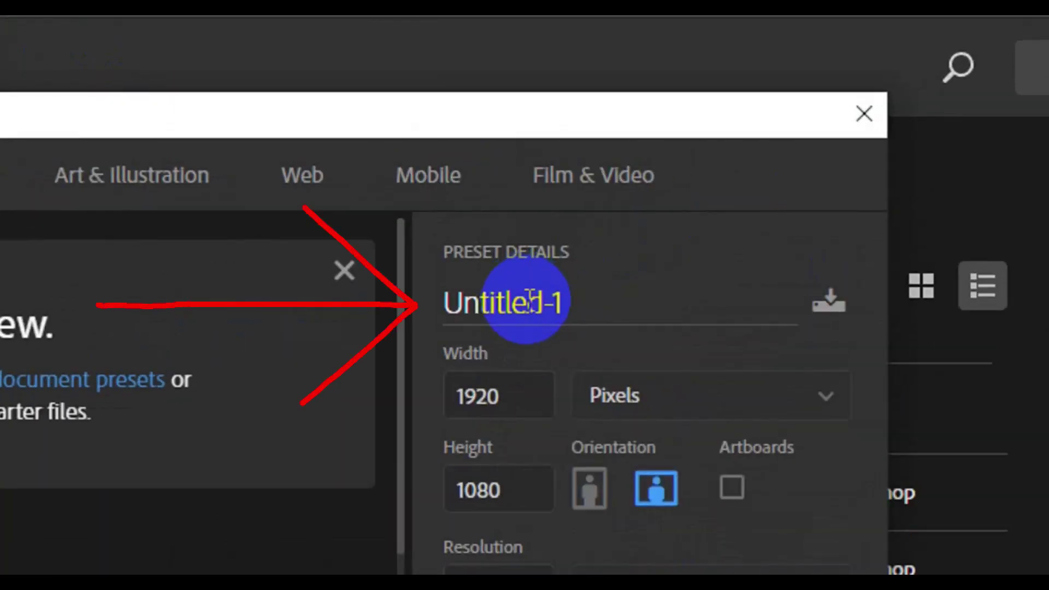
pyautogui.doubleClick(532, 303)
pyautogui.press('BackSpace')
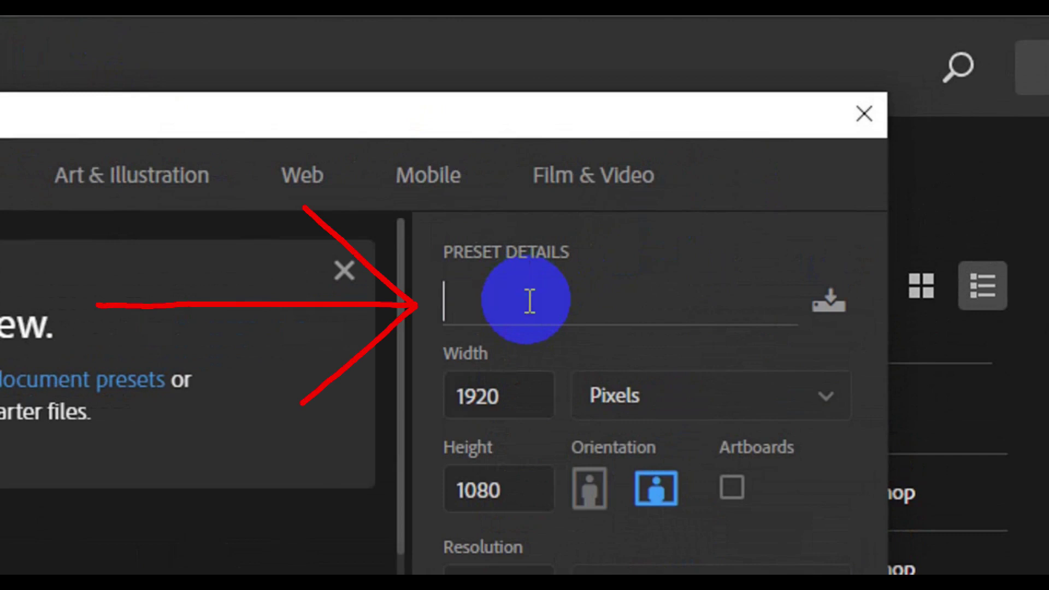
pyautogui.write('S')
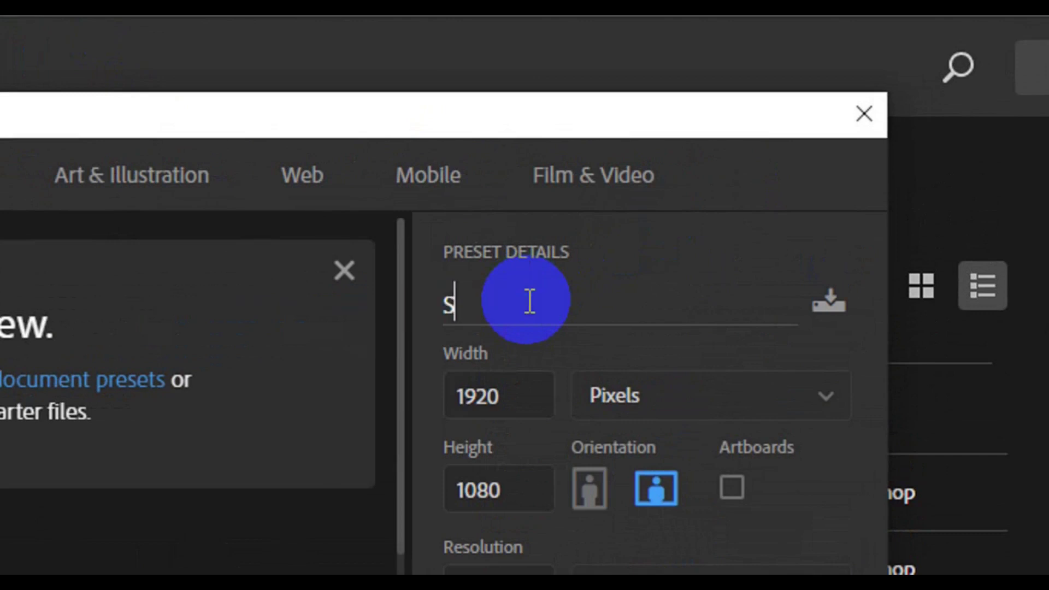
pyautogui.write('ocial med')
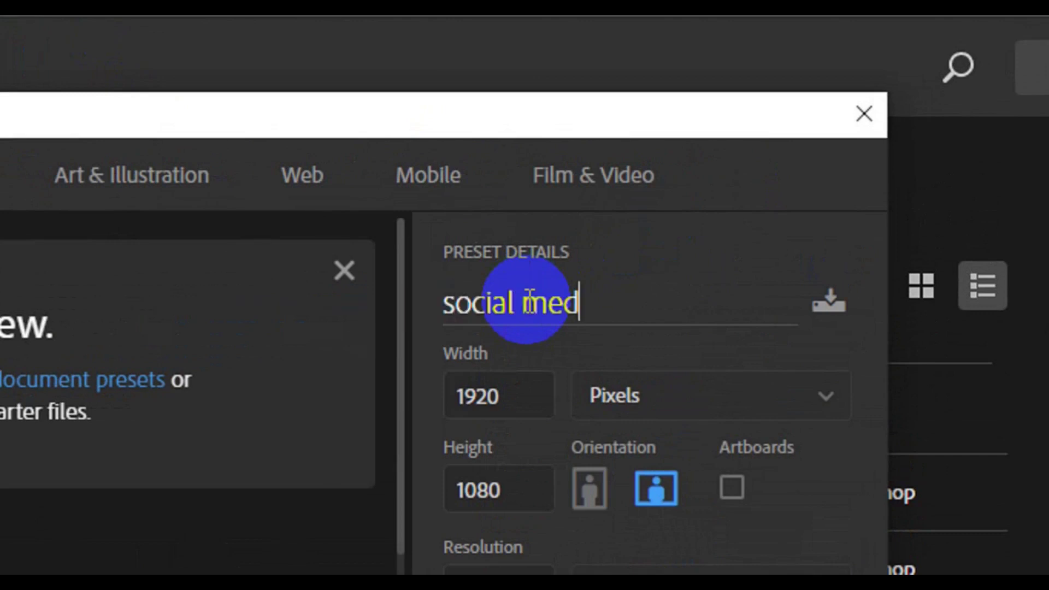
pyautogui.write('ia post')
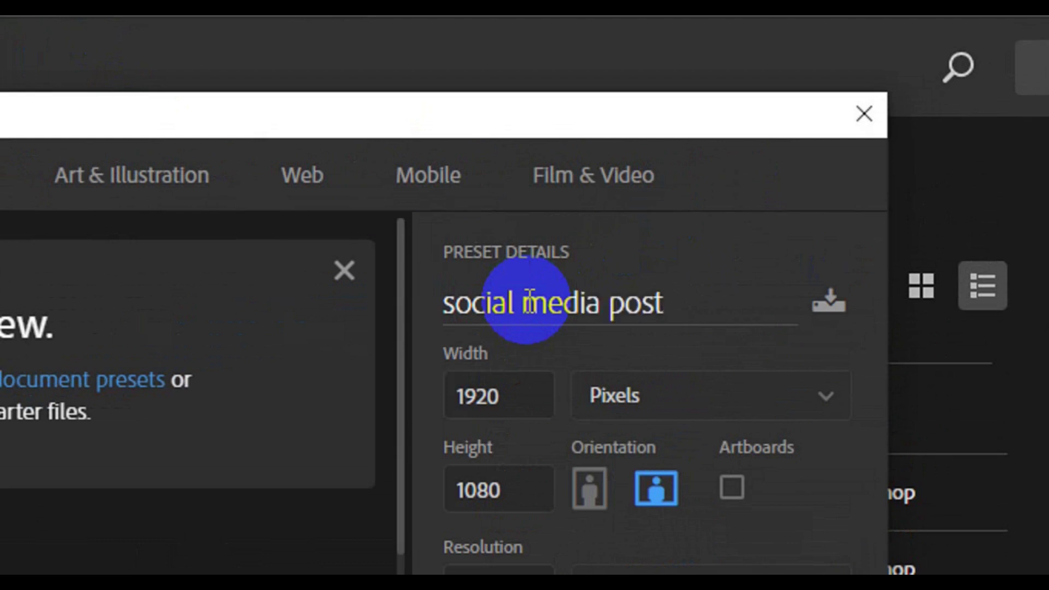
# Create the document at 4.47 × 4.47 inches with 300 ppi resolution.
pyautogui.click(792, 429)
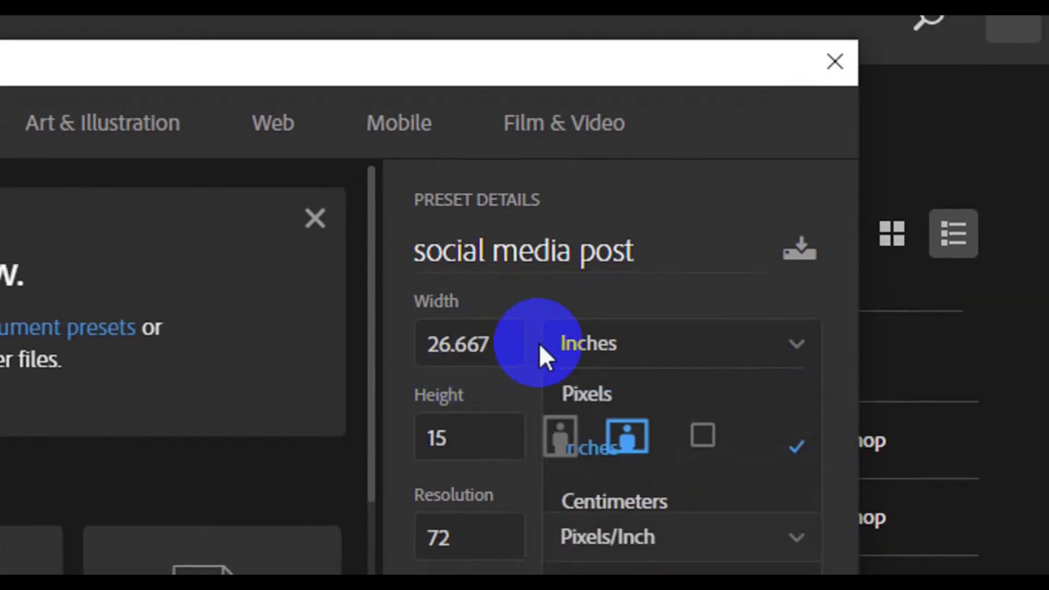
pyautogui.click(500, 337)
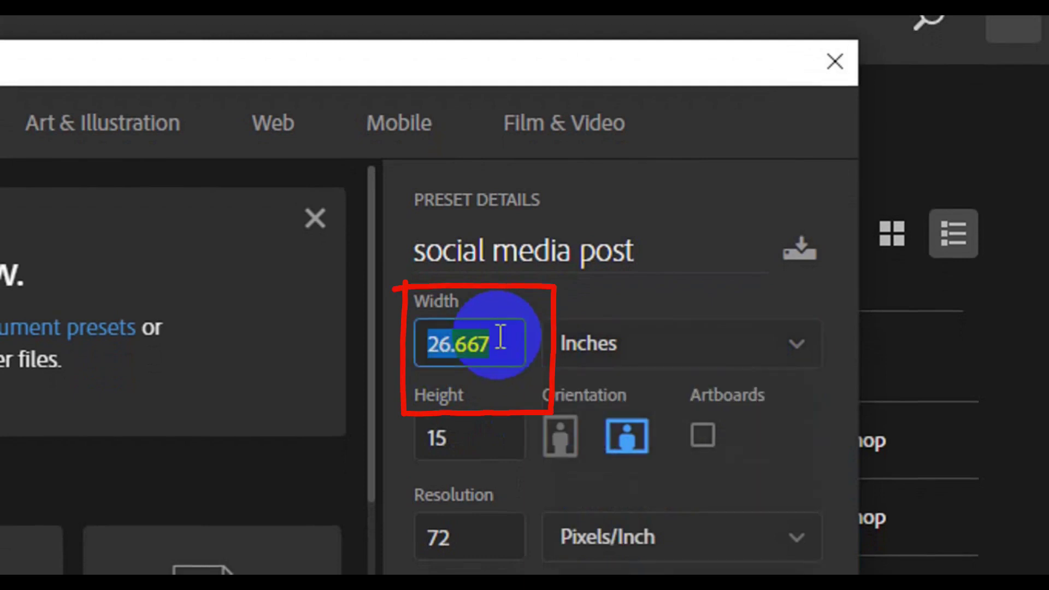
pyautogui.press('BackSpace')
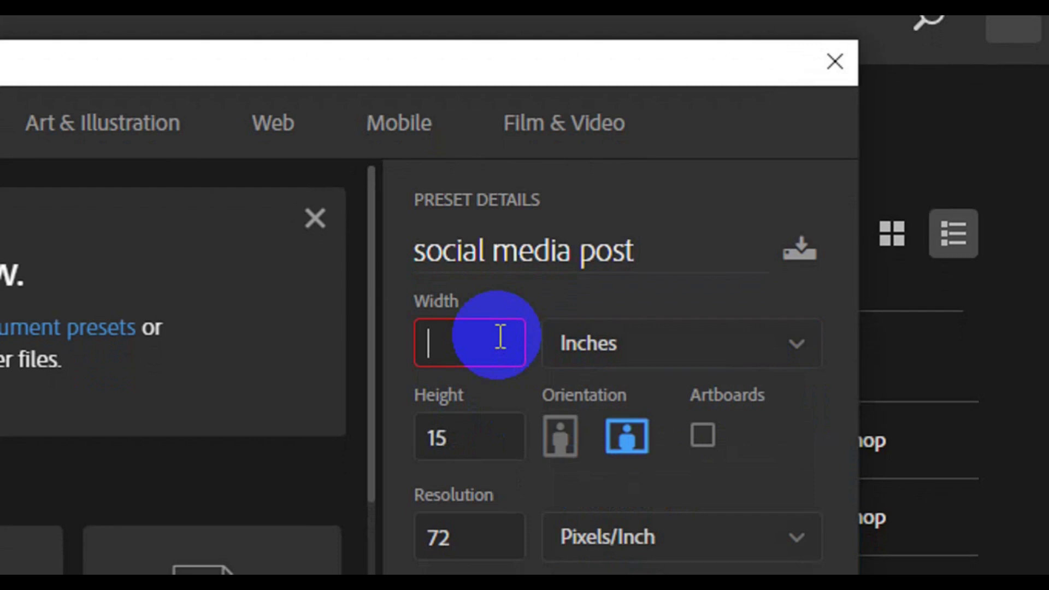
pyautogui.write('4.47')
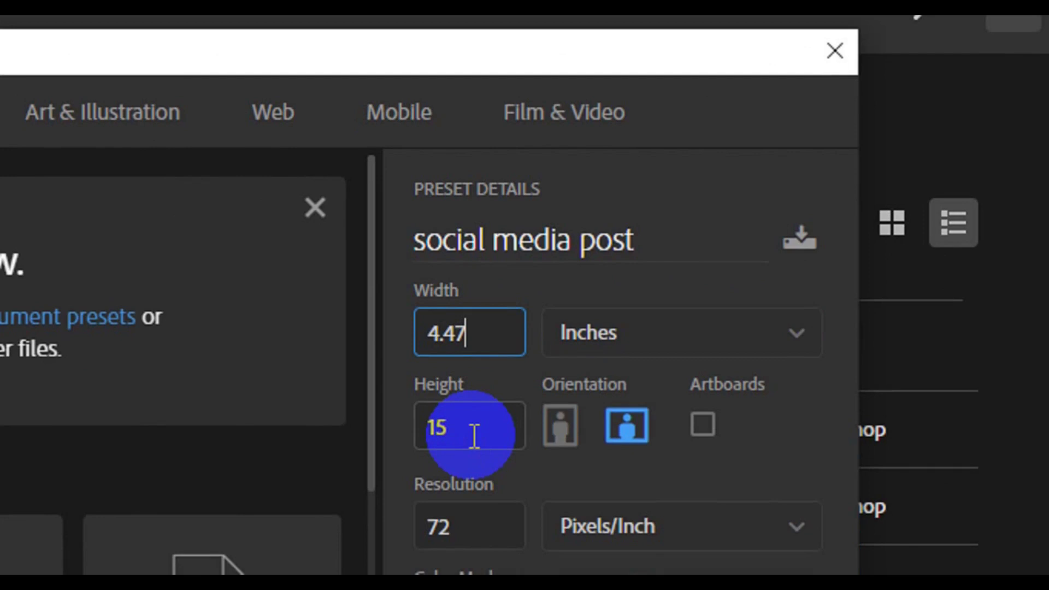
pyautogui.press('Tab')
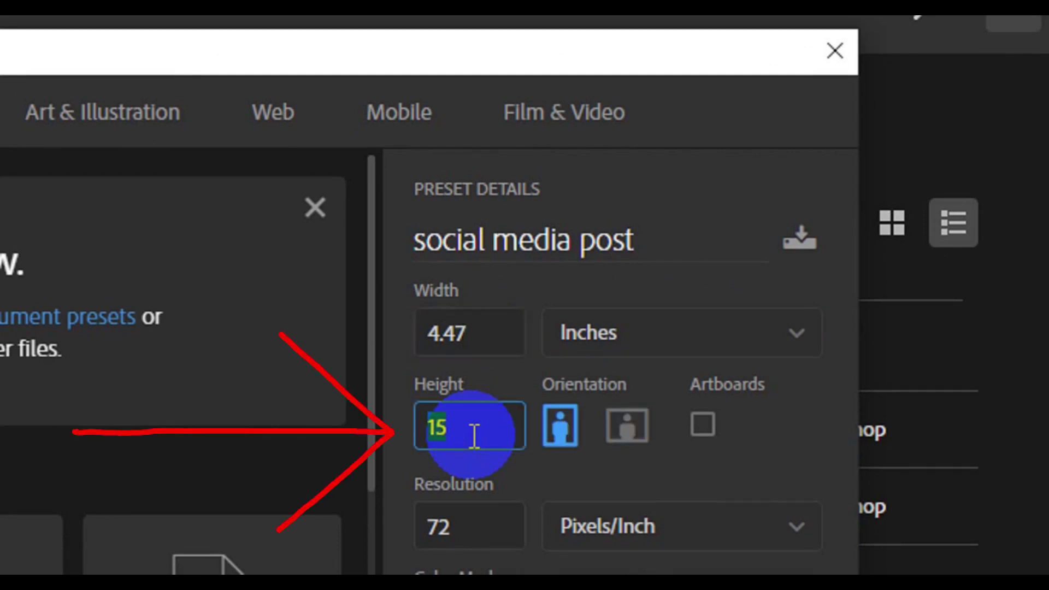
pyautogui.write('4.47')
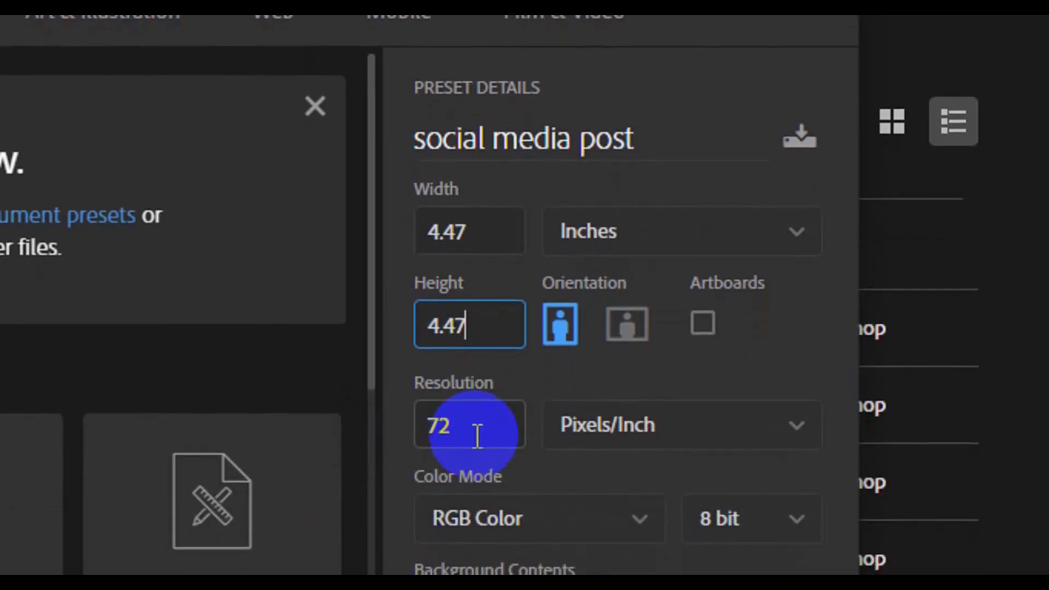
pyautogui.press('Tab')
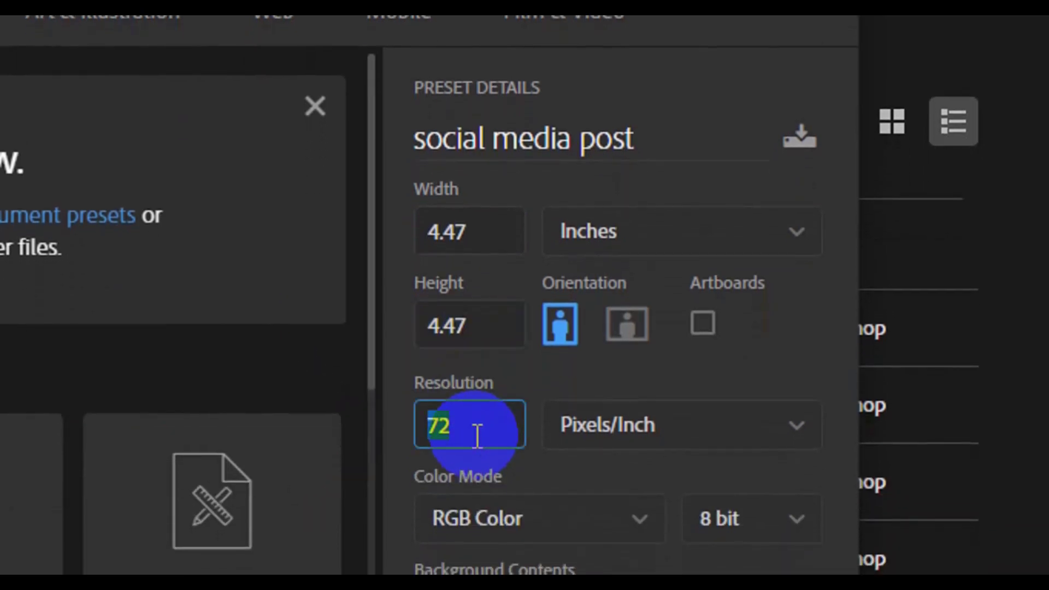
pyautogui.press('BackSpace')
pyautogui.write('300')
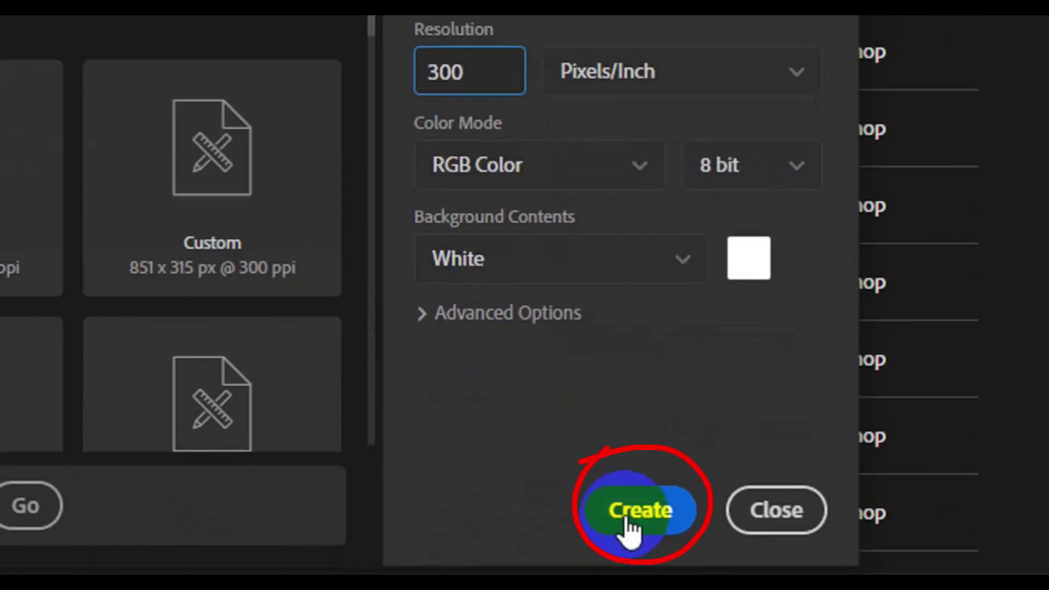
pyautogui.click(630, 526)
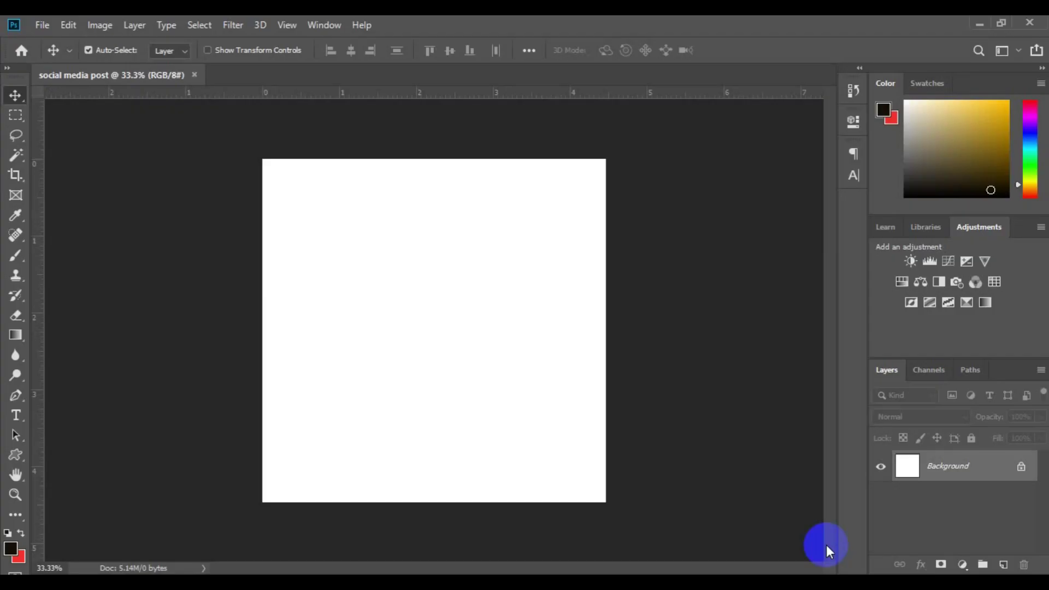
# At 25% zoom, draw a grey-filled rectangle shape over the canvas's right part.
pyautogui.hotkey('ctrl', '-')
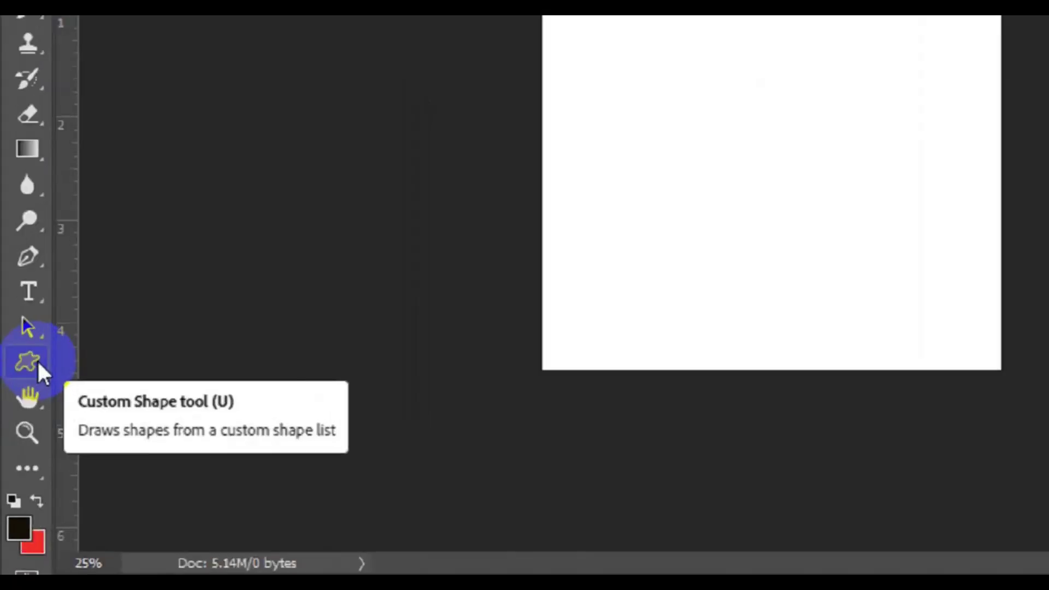
pyautogui.click(21, 455)
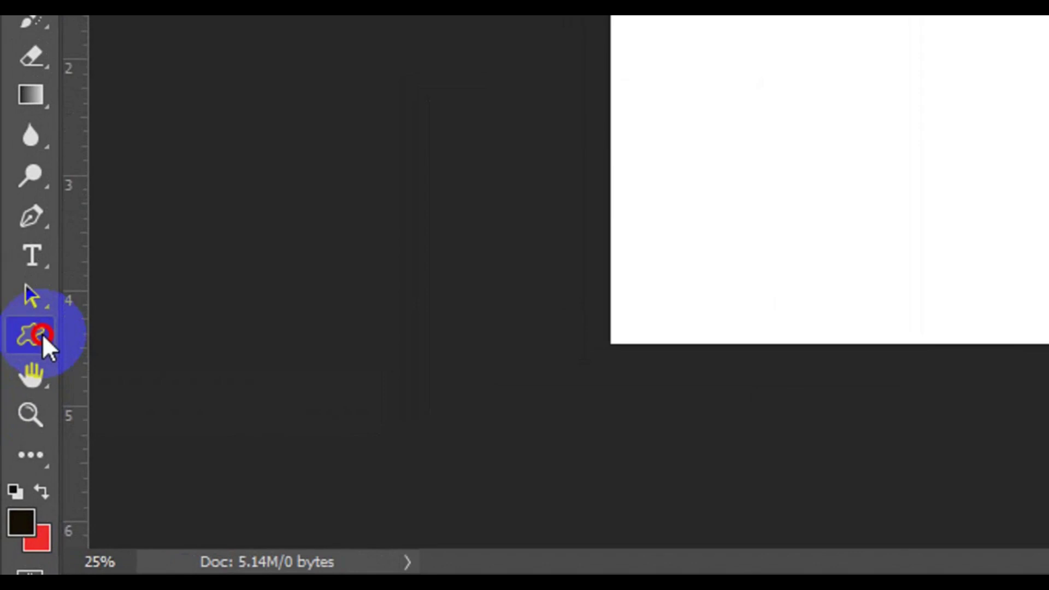
pyautogui.click(41, 333)
pyautogui.click(135, 336)
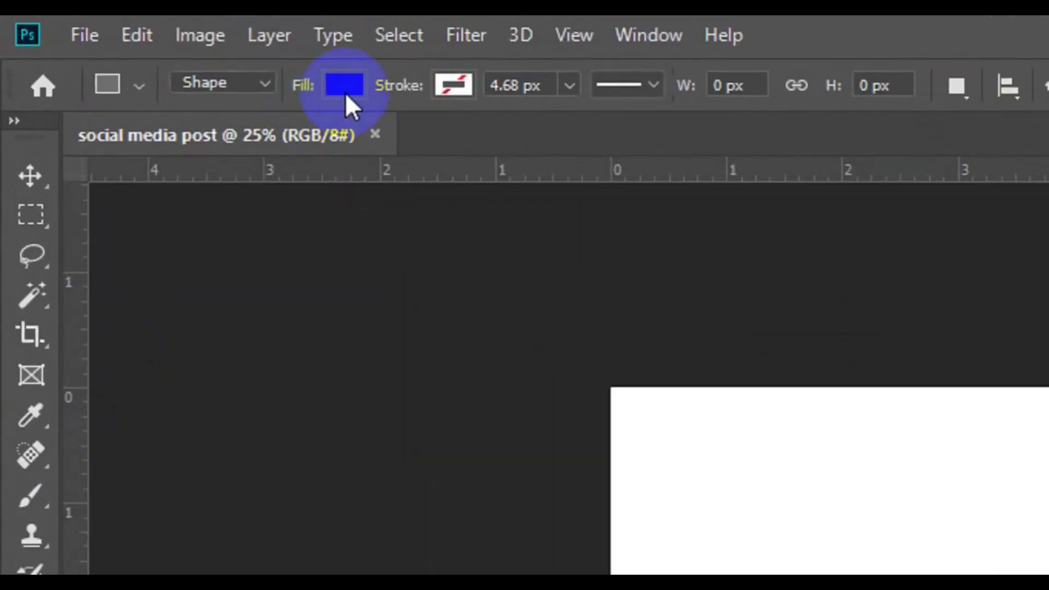
pyautogui.click(261, 83)
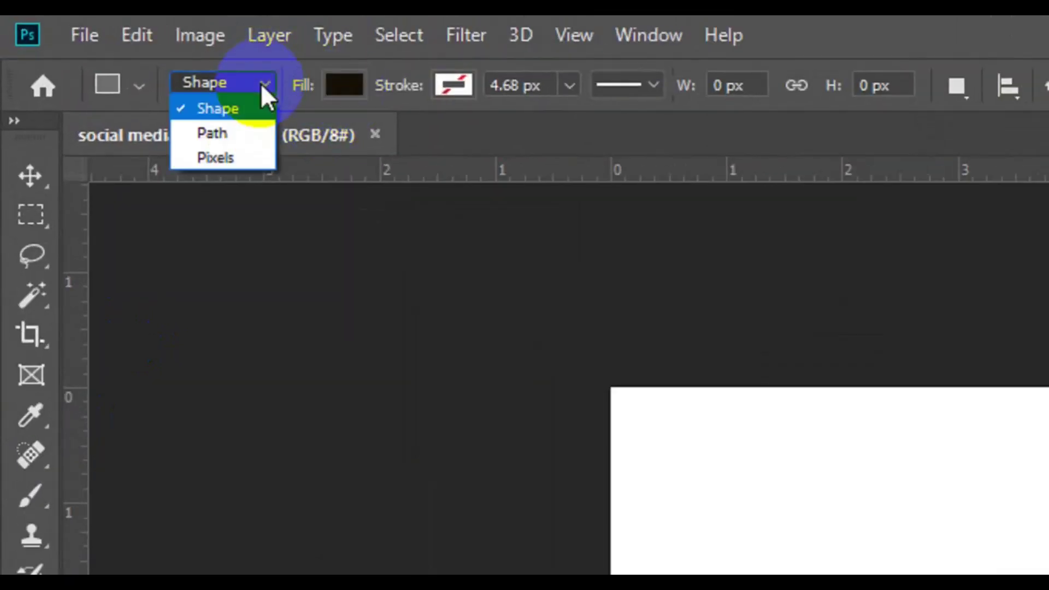
pyautogui.click(258, 108)
pyautogui.click(343, 84)
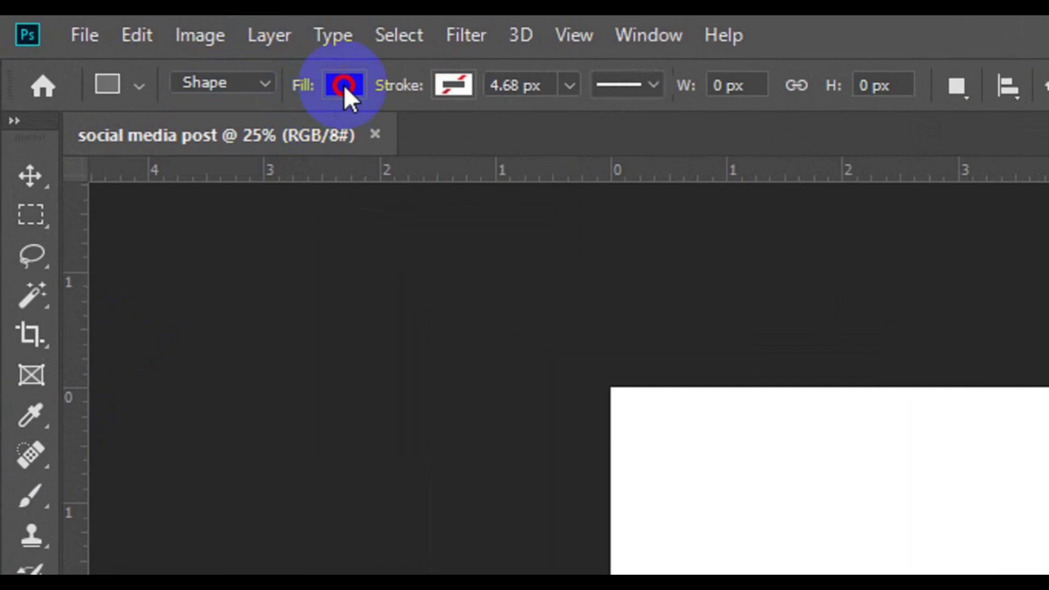
pyautogui.click(283, 307)
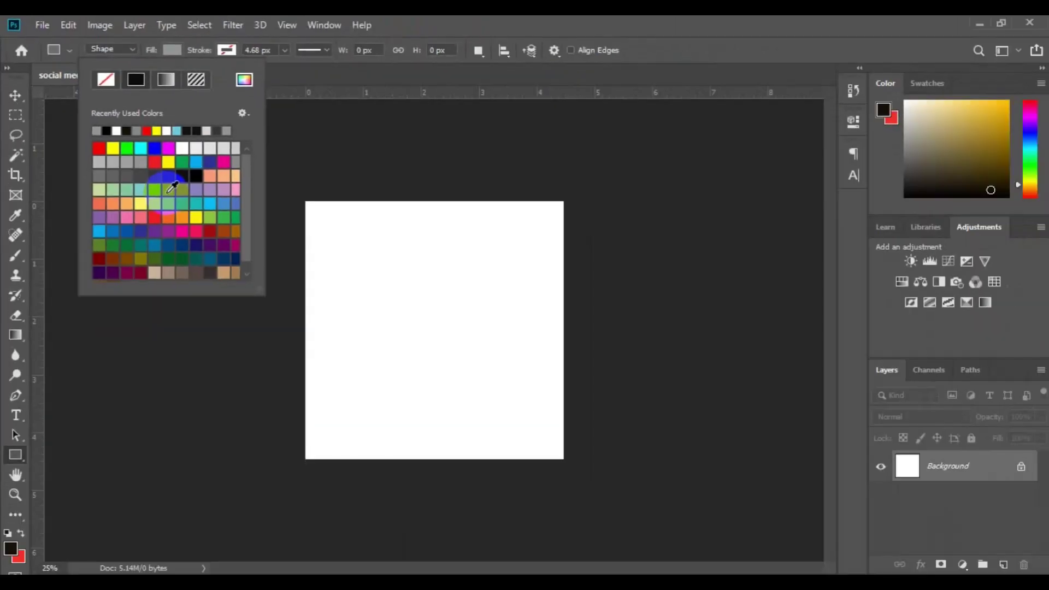
pyautogui.click(392, 183)
pyautogui.moveTo(391, 185); pyautogui.dragTo(715, 436)
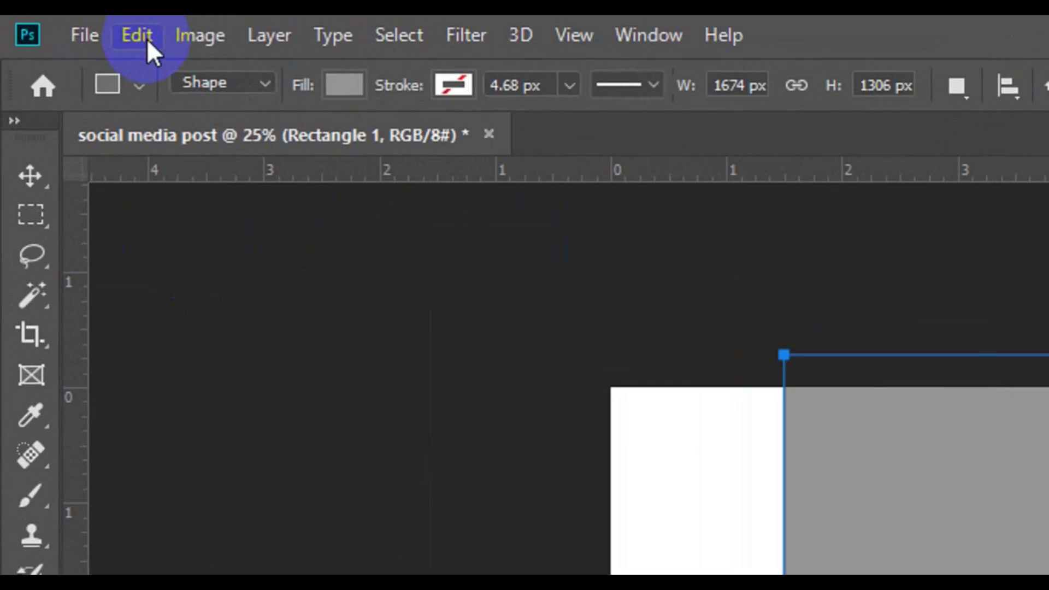
# Rotate Rectangle 1 by 50°, move it into the corner, and accept conversion to a path.
pyautogui.click(145, 38)
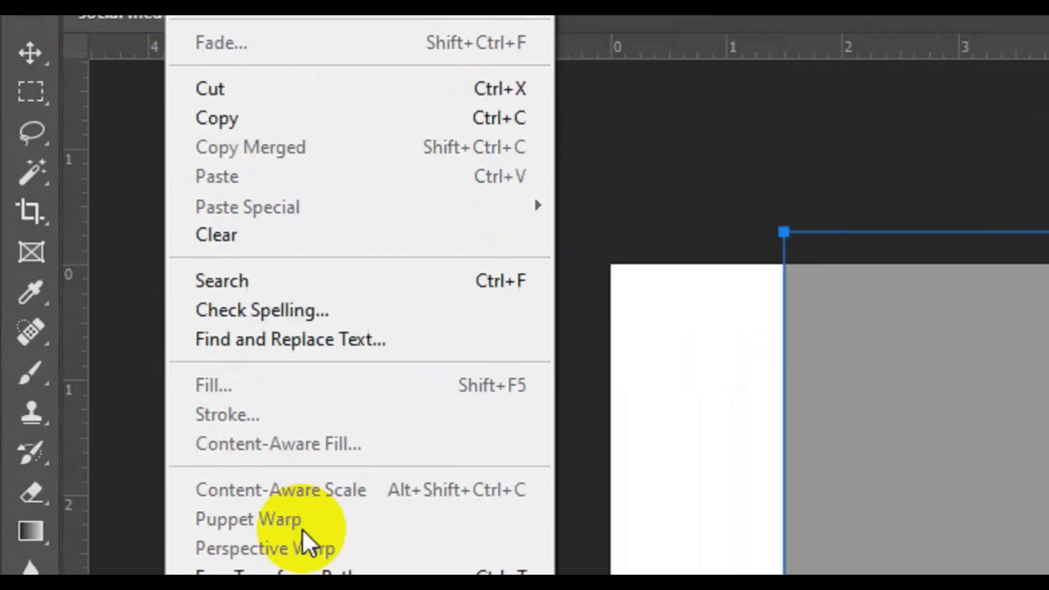
pyautogui.click(321, 487)
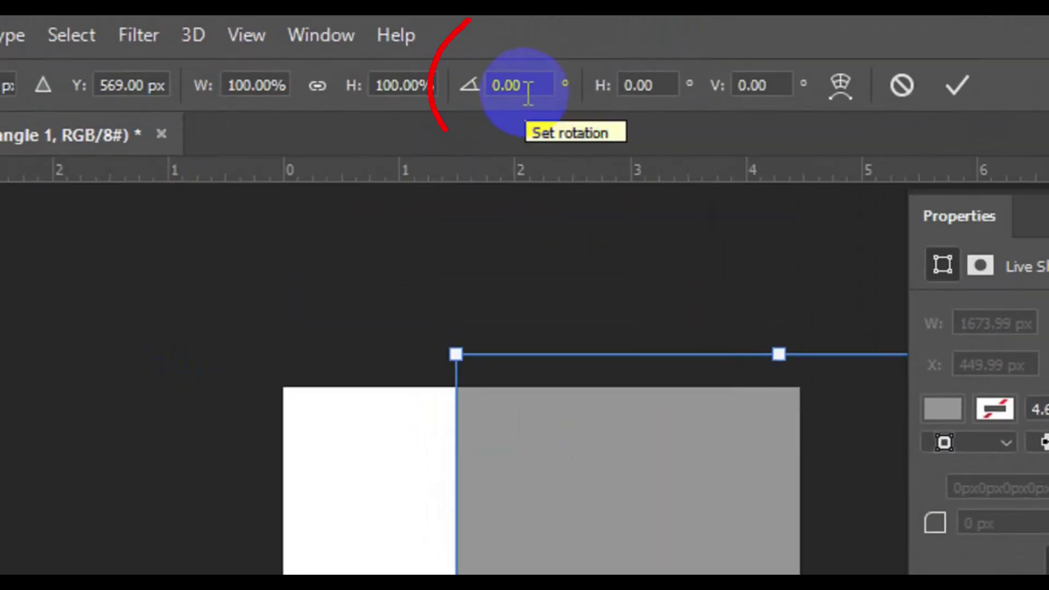
pyautogui.click(528, 87)
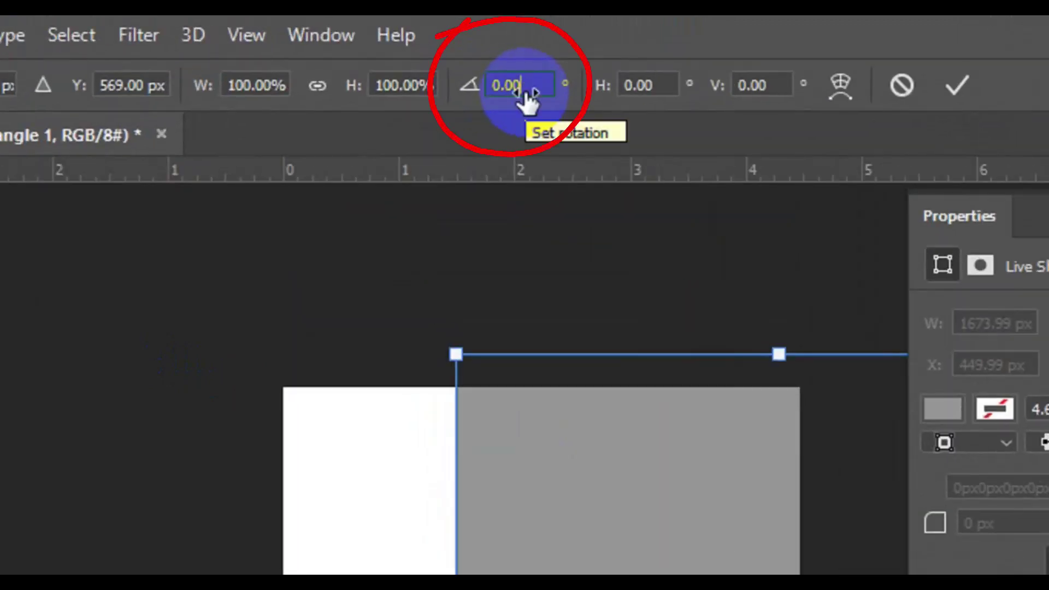
pyautogui.write('5')
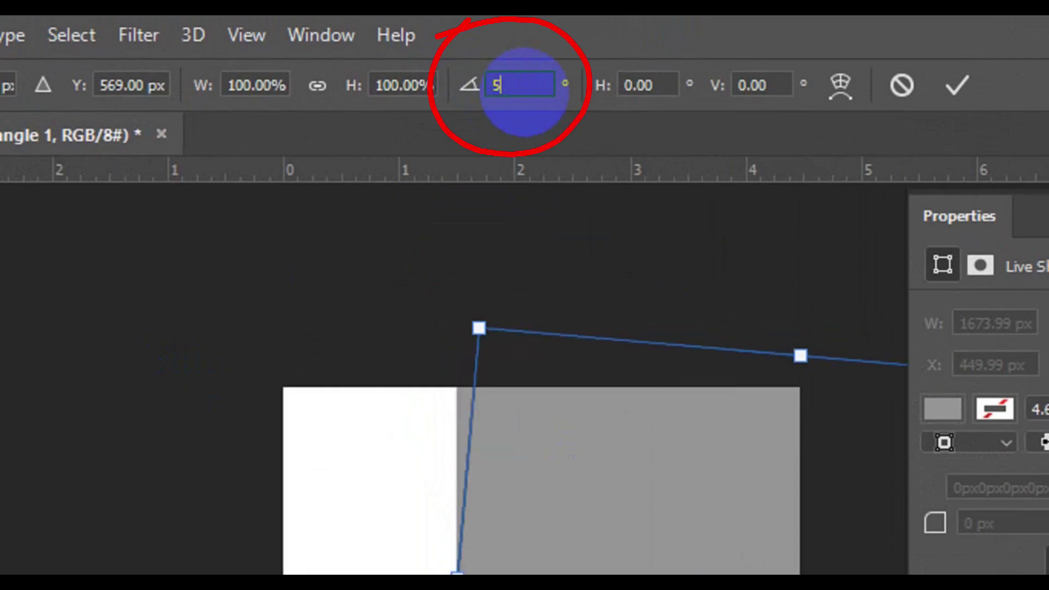
pyautogui.write('0')
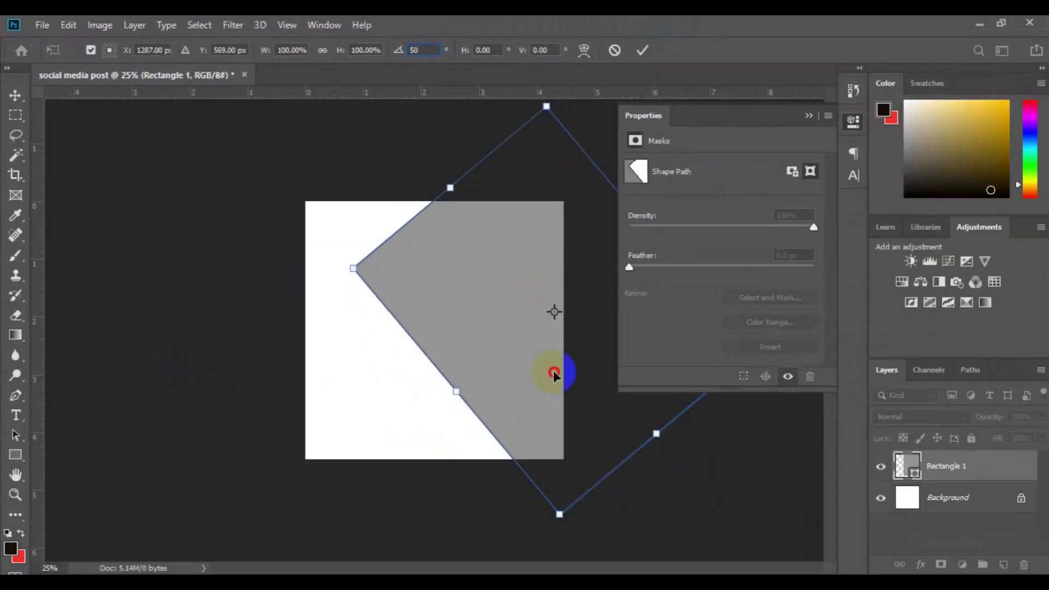
pyautogui.moveTo(553, 371); pyautogui.dragTo(563, 319)
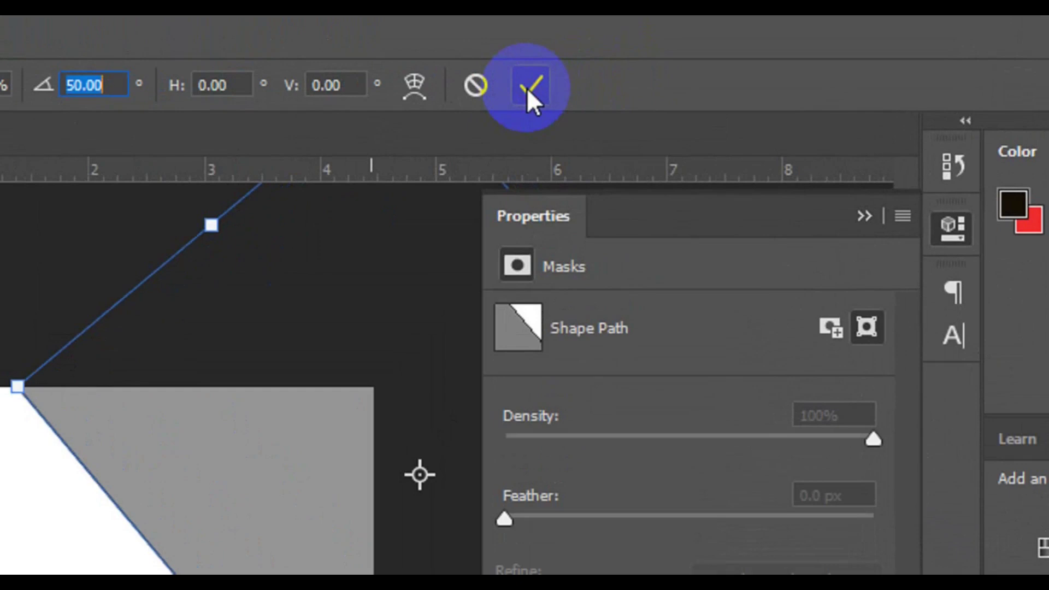
pyautogui.click(528, 88)
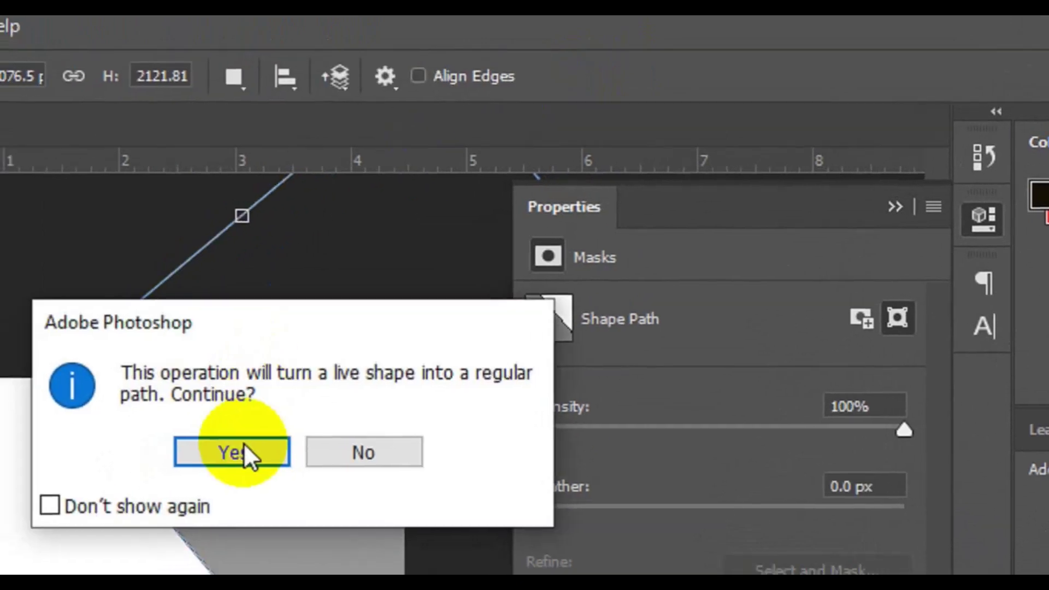
pyautogui.click(201, 462)
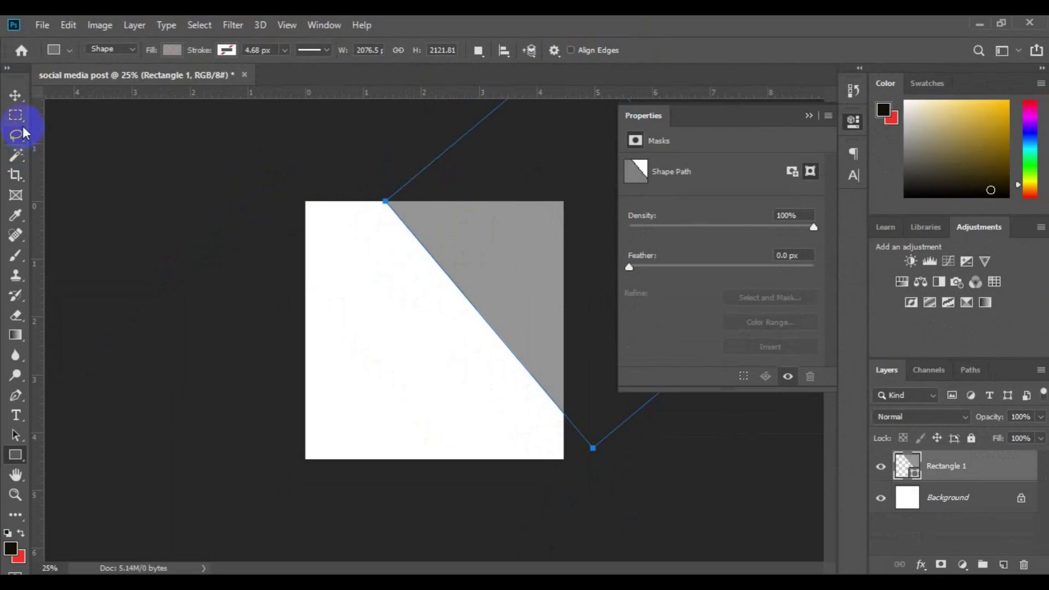
pyautogui.click(19, 95)
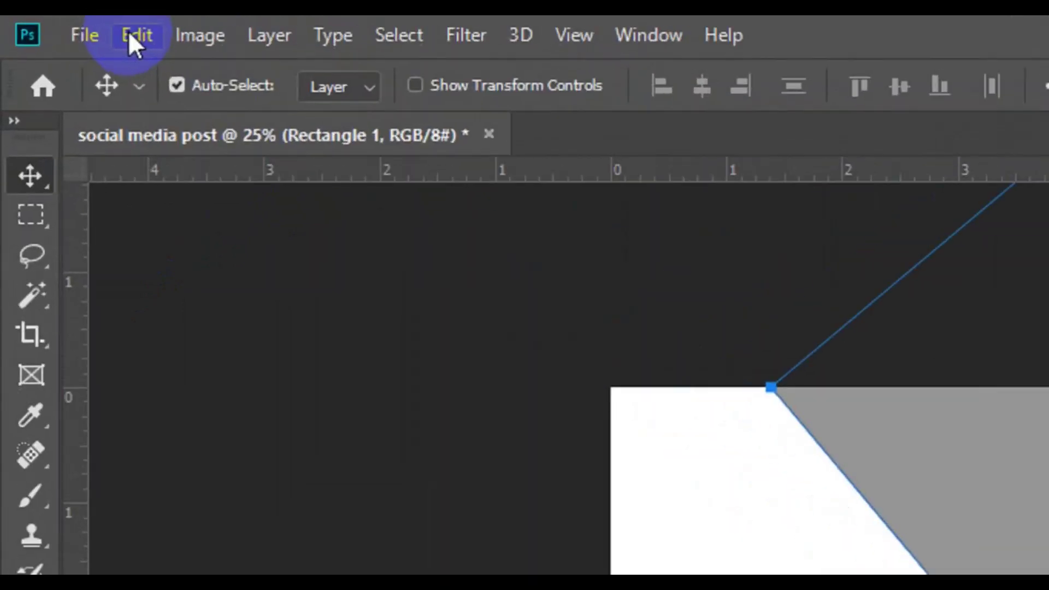
# Embed 1034-removebg-preview from the freepik stockpoto folder, sized and positioned on the right.
pyautogui.click(82, 36)
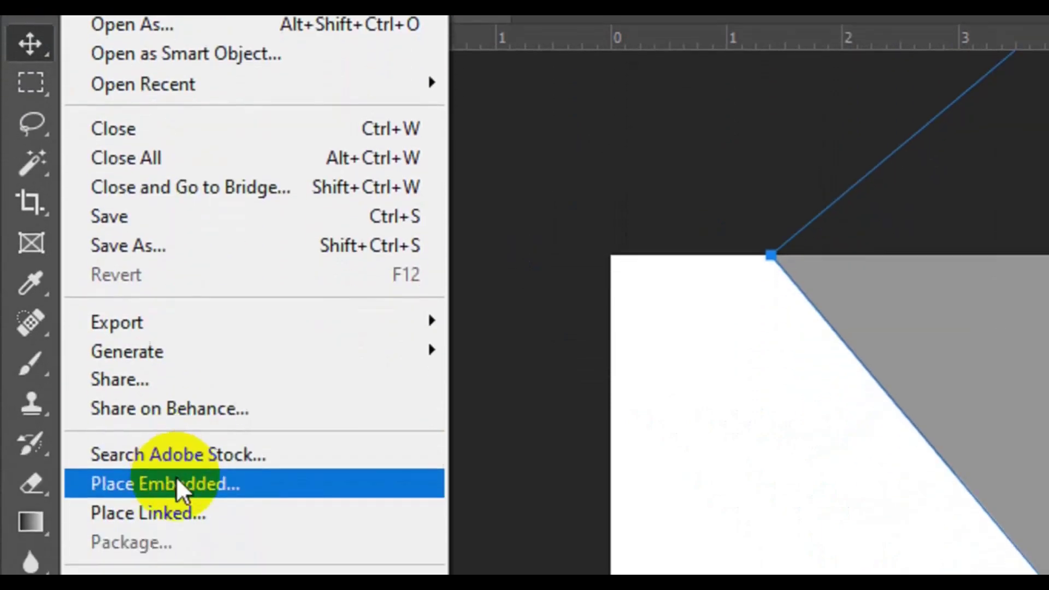
pyautogui.click(176, 481)
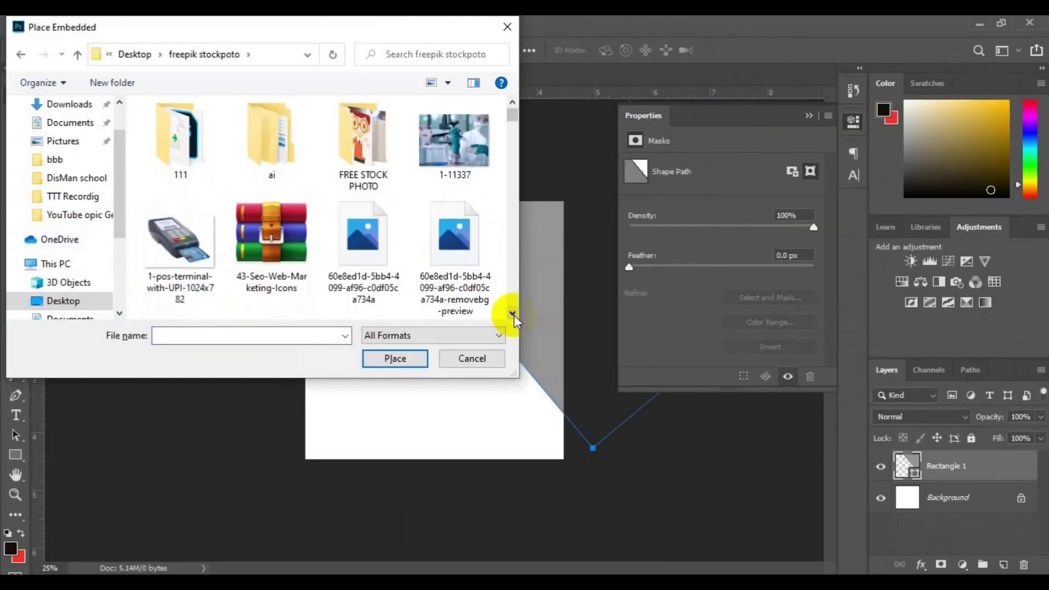
pyautogui.click(512, 314)
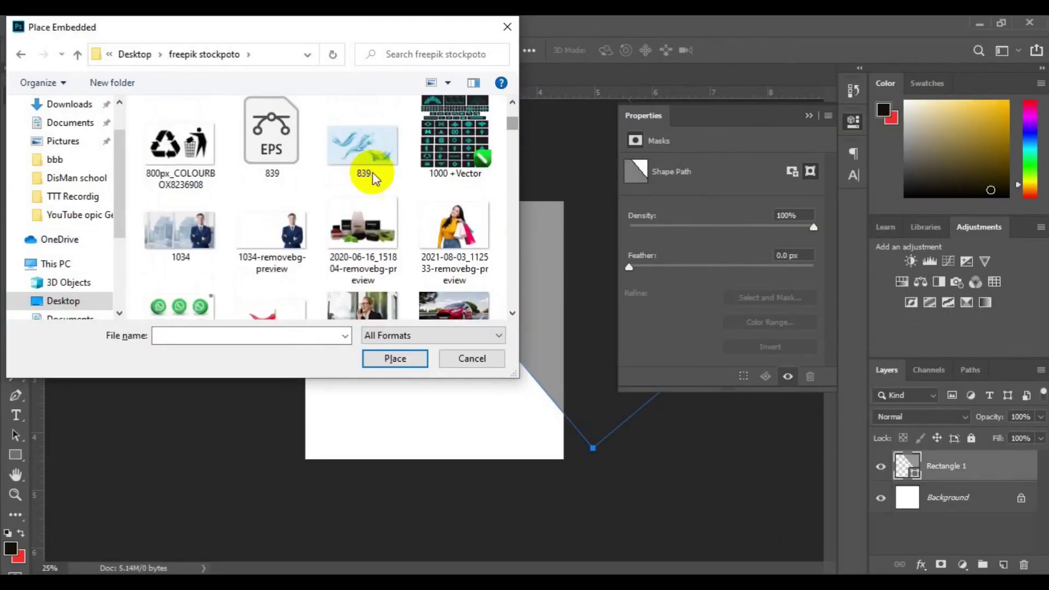
pyautogui.doubleClick(272, 249)
pyautogui.moveTo(618, 446); pyautogui.dragTo(696, 485)
pyautogui.moveTo(577, 393); pyautogui.dragTo(478, 394)
pyautogui.moveTo(585, 198); pyautogui.dragTo(574, 215)
pyautogui.moveTo(471, 323); pyautogui.dragTo(487, 331)
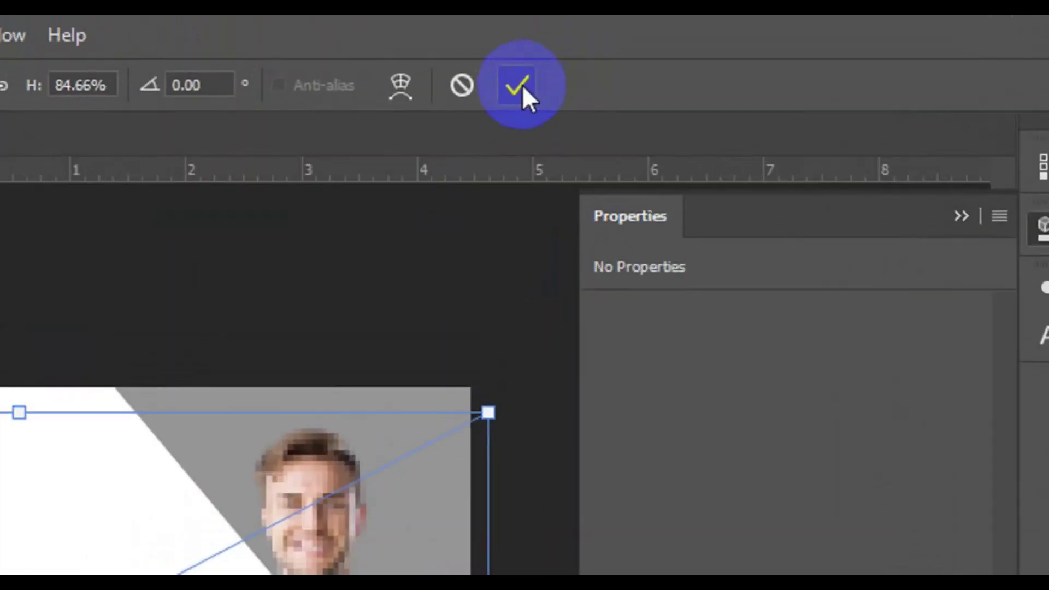
pyautogui.click(587, 50)
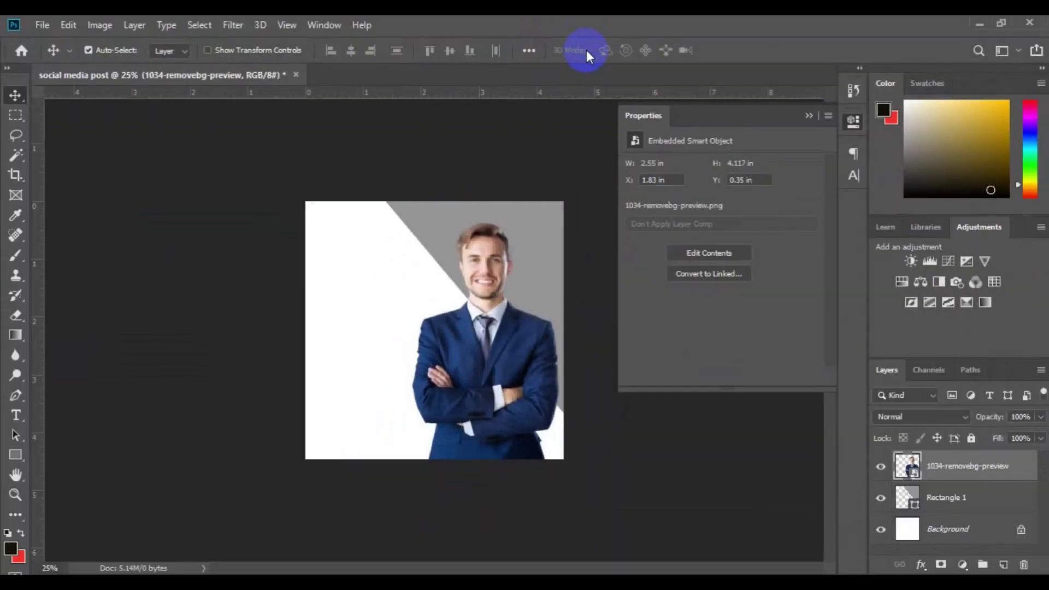
# Finish placing the businessman image and select the Background layer.
pyautogui.click(501, 196)
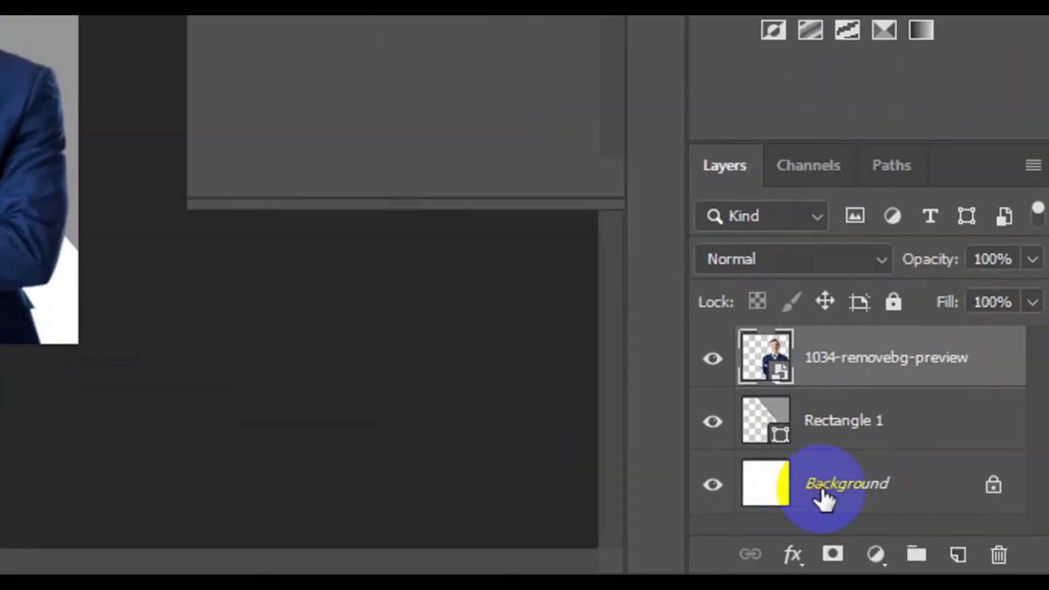
pyautogui.click(825, 494)
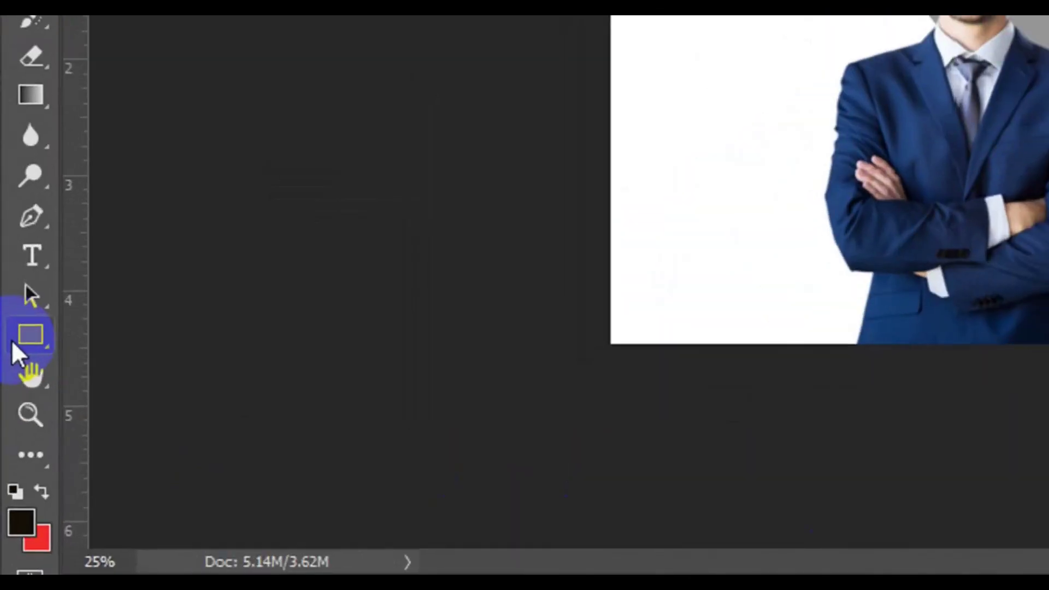
# Draw Rectangle 2 as a grey bar from the left edge to the suit, then select Background.
pyautogui.click(11, 340)
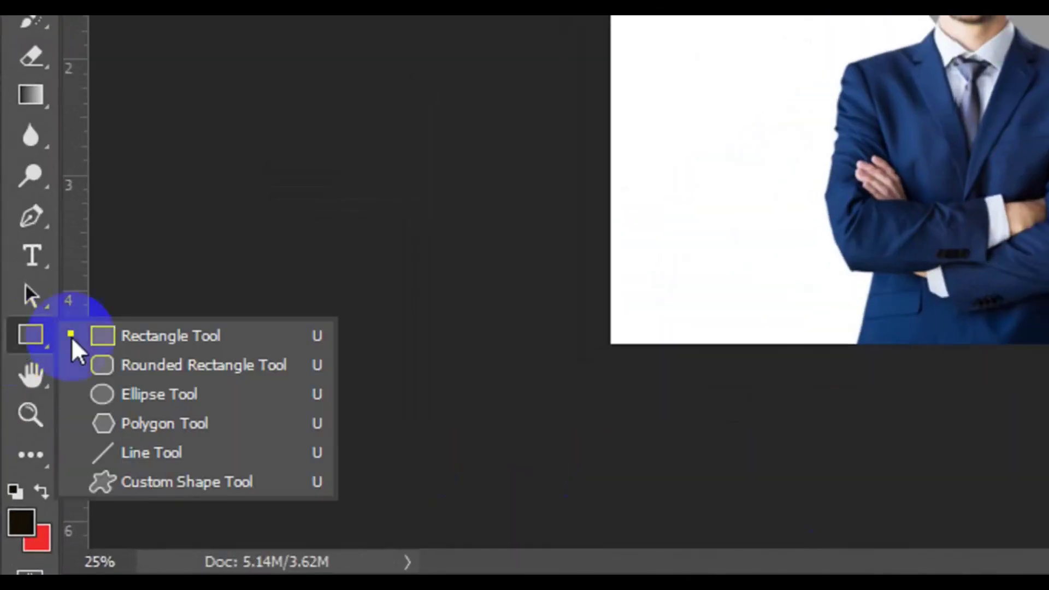
pyautogui.click(175, 334)
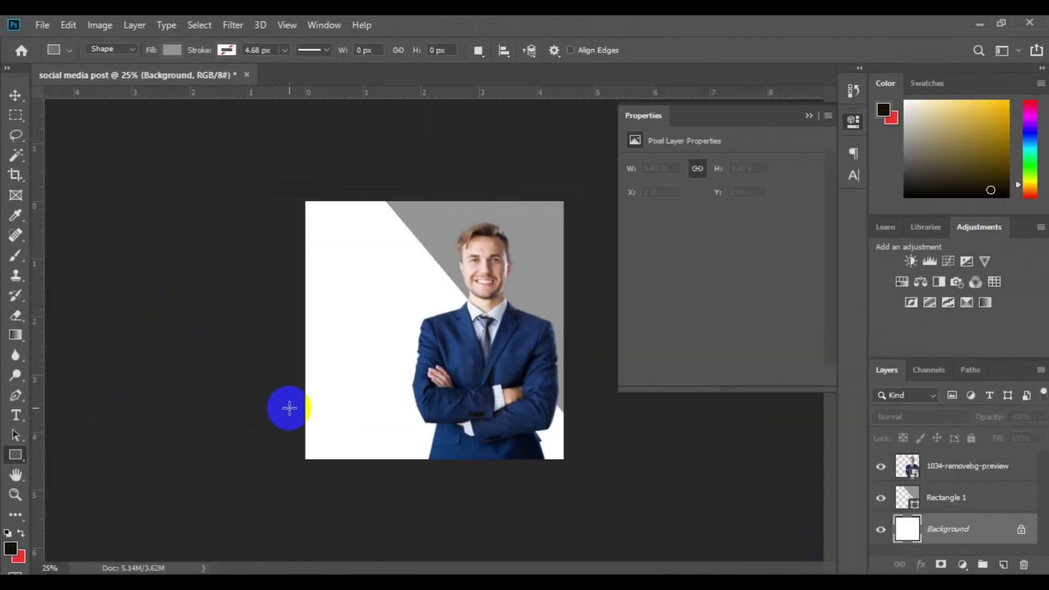
pyautogui.moveTo(297, 414); pyautogui.dragTo(495, 446)
pyautogui.press('v')
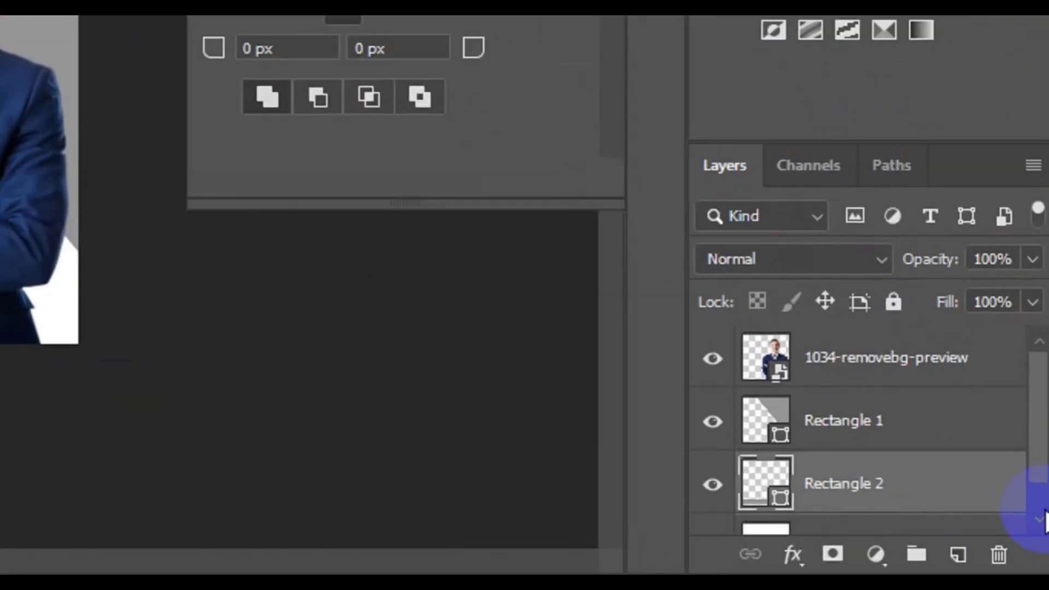
pyautogui.scroll(-1, 1044, 519)
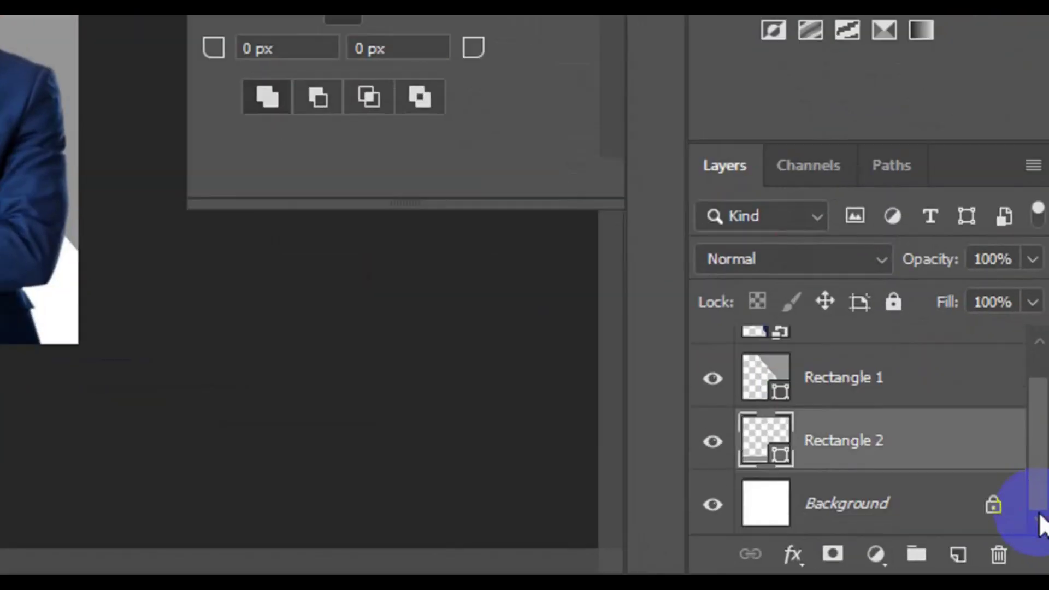
pyautogui.click(889, 505)
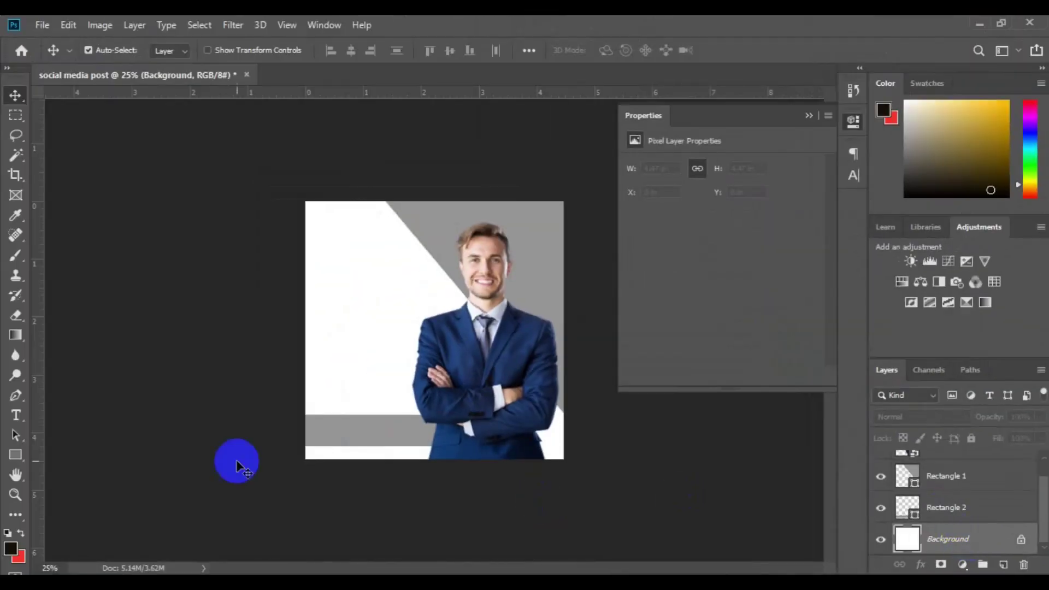
# Draw a large dark grey rectangle shape, Rectangle 3, across the canvas middle.
pyautogui.click(16, 456)
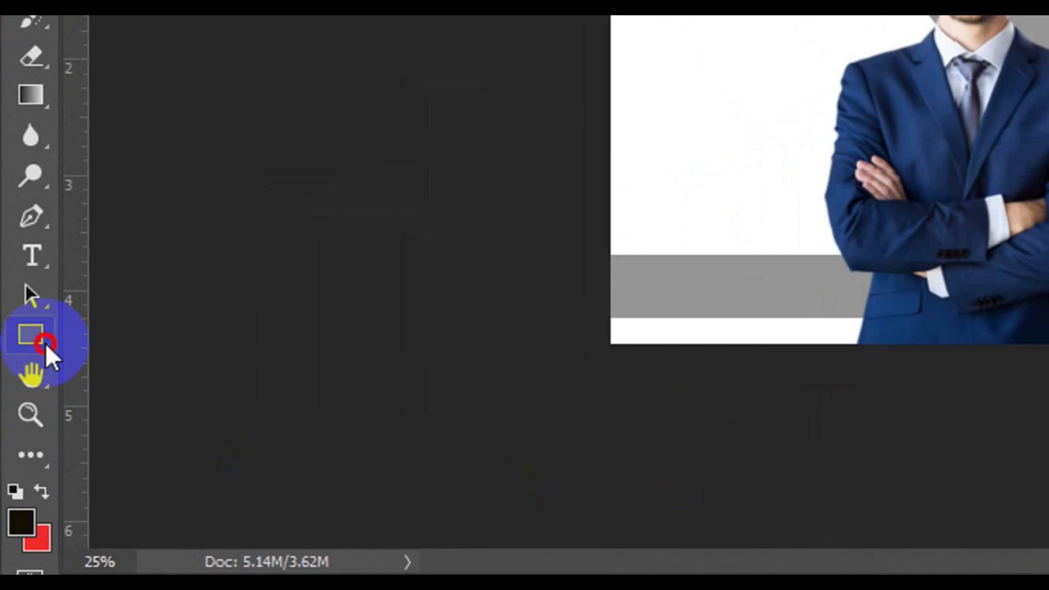
pyautogui.click(44, 343)
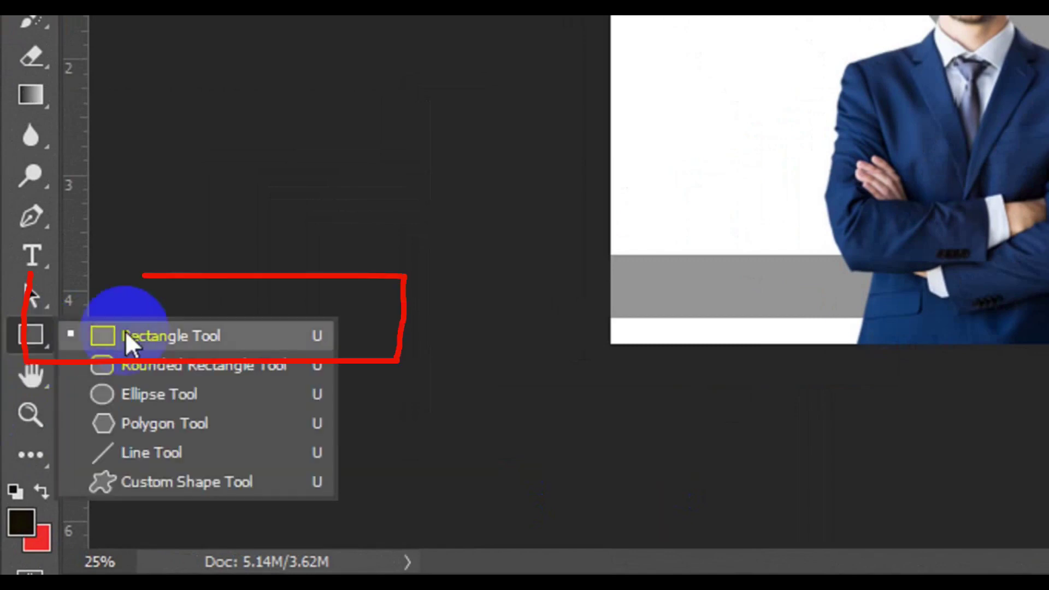
pyautogui.click(142, 334)
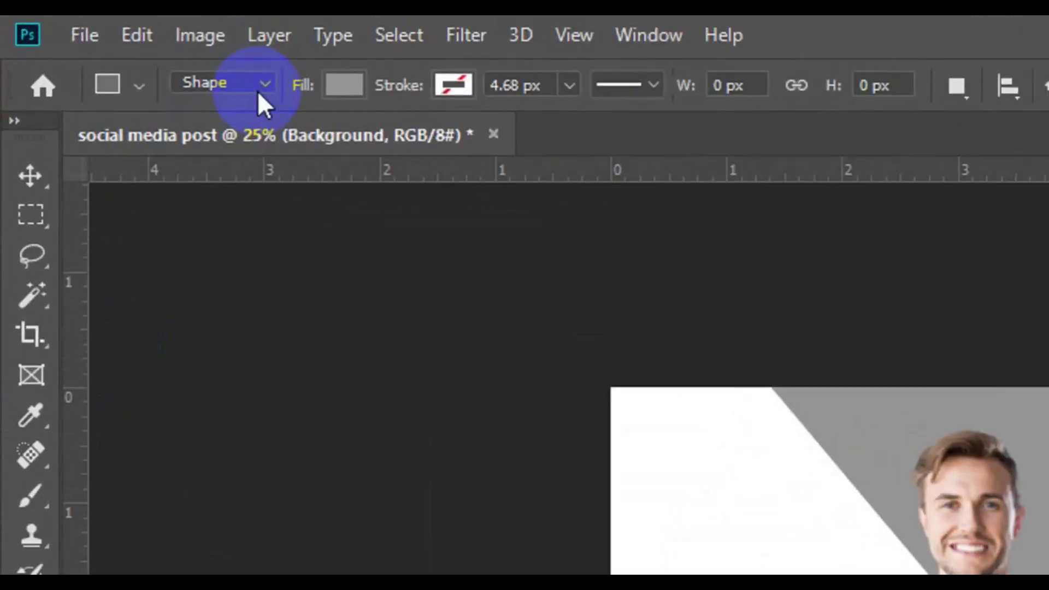
pyautogui.click(211, 70)
pyautogui.click(192, 90)
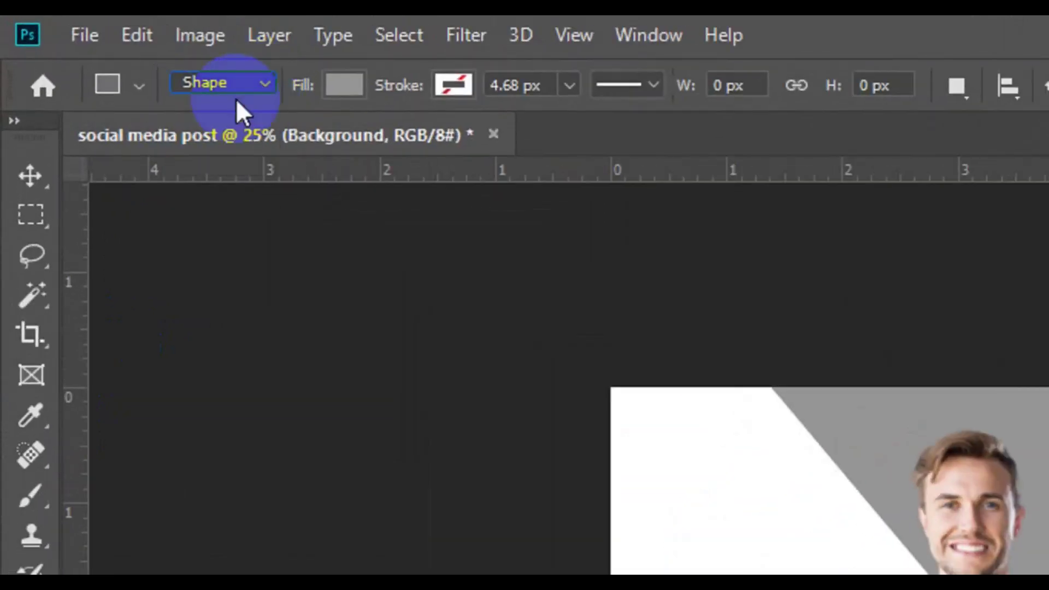
pyautogui.click(345, 87)
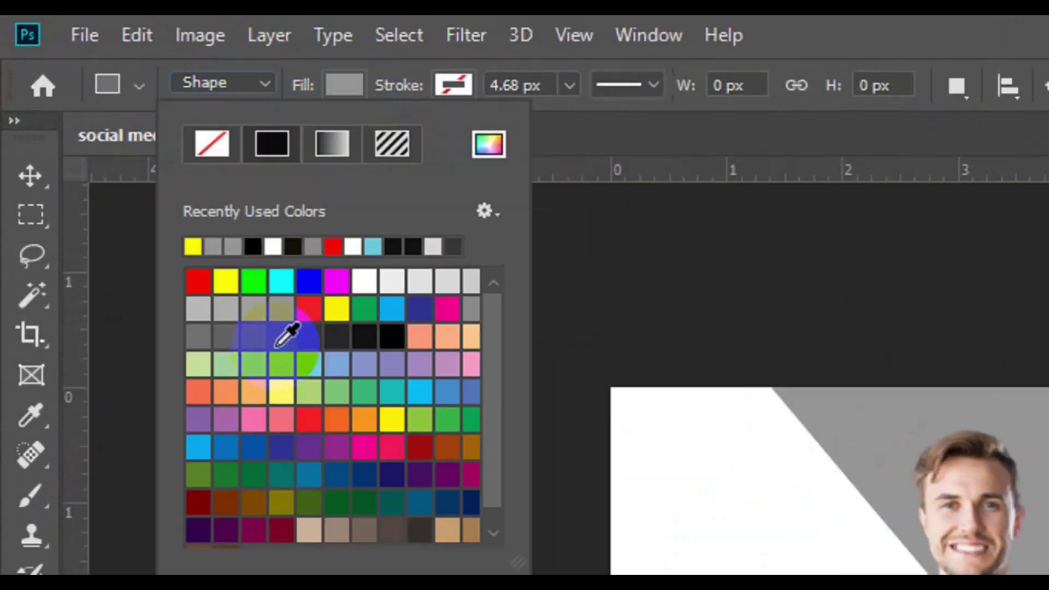
pyautogui.click(270, 337)
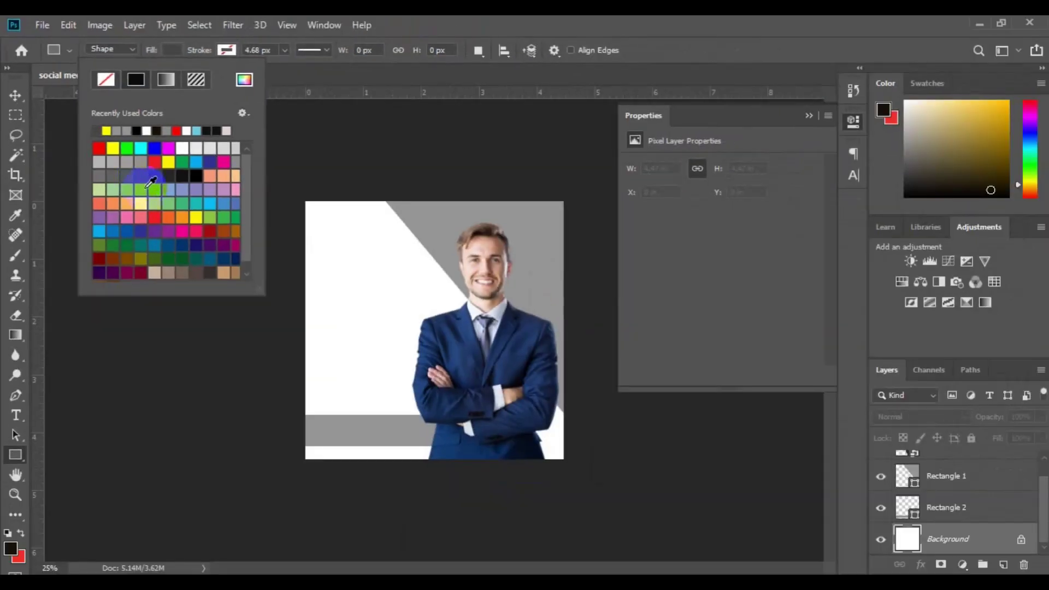
pyautogui.click(300, 284)
pyautogui.moveTo(299, 284); pyautogui.dragTo(544, 414)
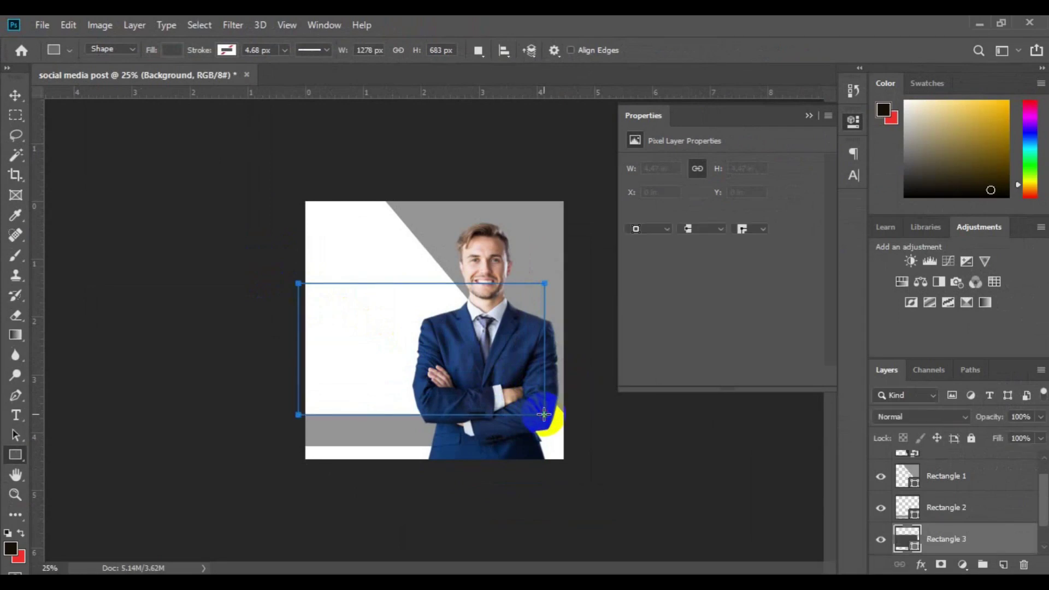
# Raise Rectangle 3 slightly, then select the diagonal Rectangle 1 layer.
pyautogui.click(15, 95)
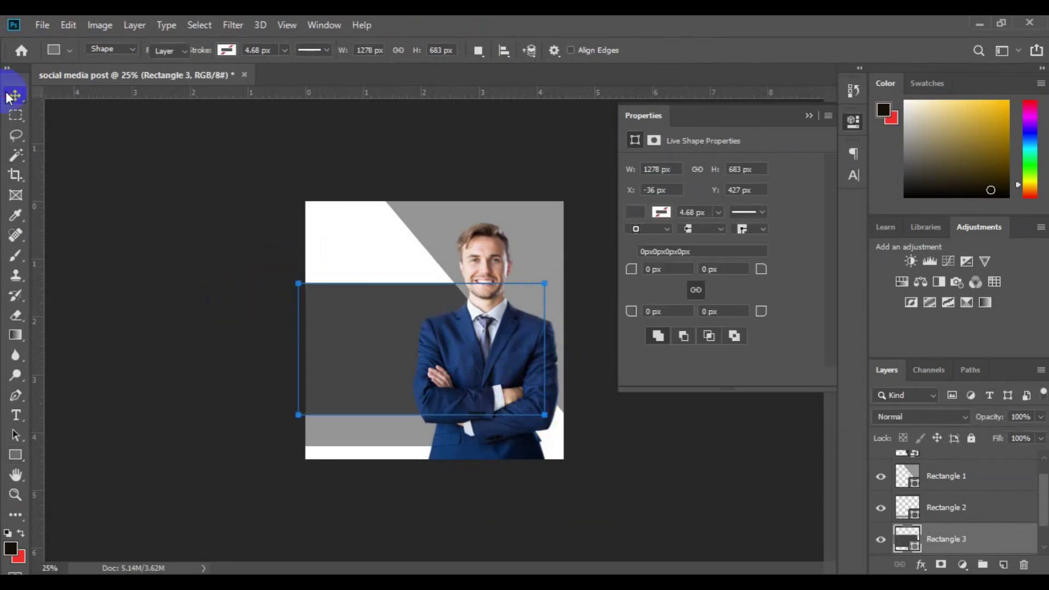
pyautogui.click(389, 344)
pyautogui.moveTo(388, 344); pyautogui.dragTo(387, 324)
pyautogui.click(483, 278)
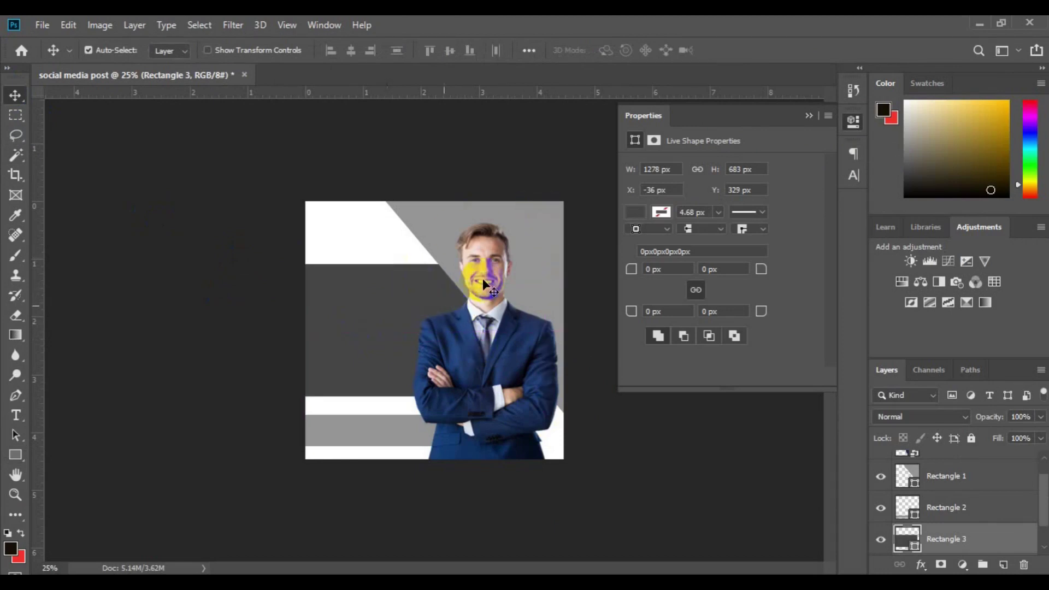
pyautogui.click(453, 230)
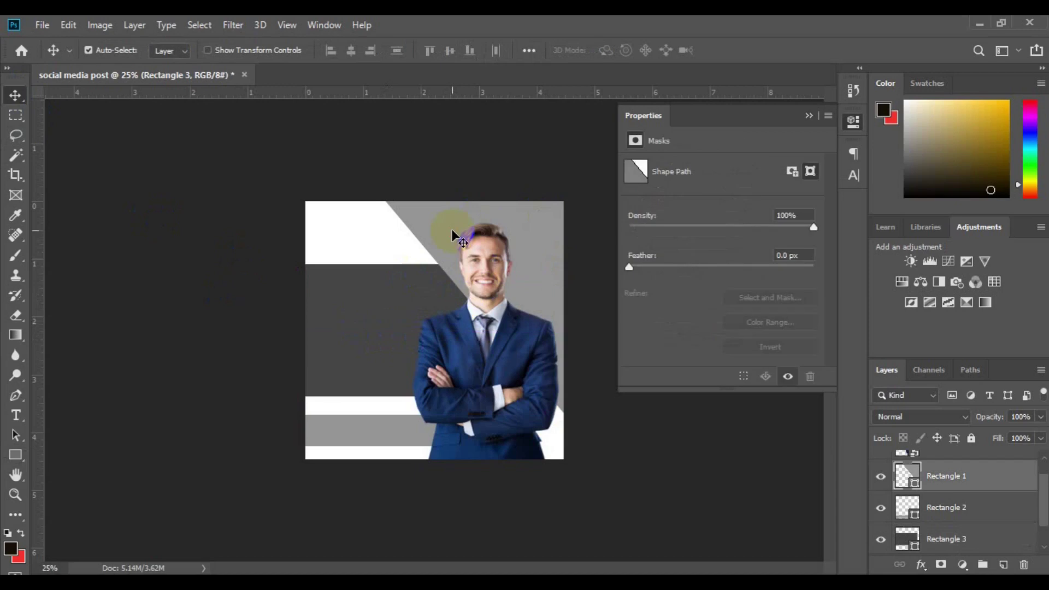
pyautogui.click(941, 477)
# Duplicate Rectangle 1 as 'white color' and move it below the original.
pyautogui.rightClick(940, 477)
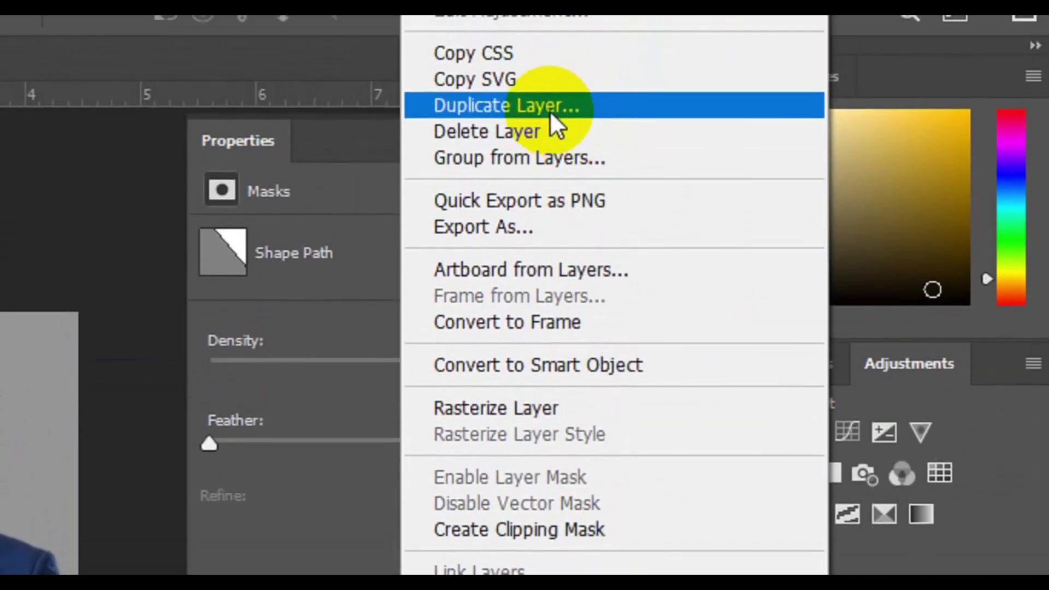
pyautogui.click(550, 110)
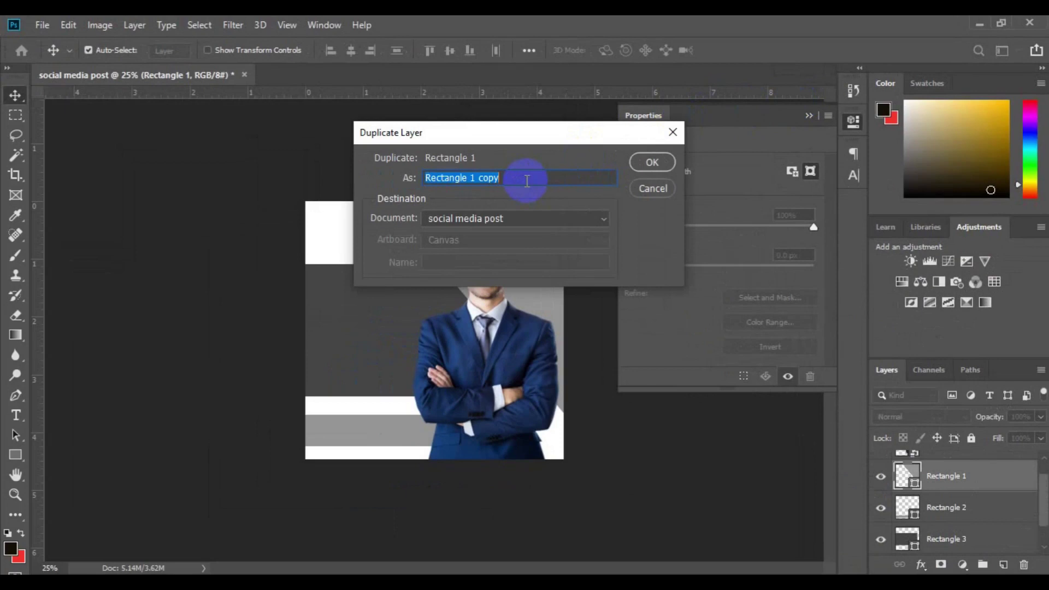
pyautogui.write('white color')
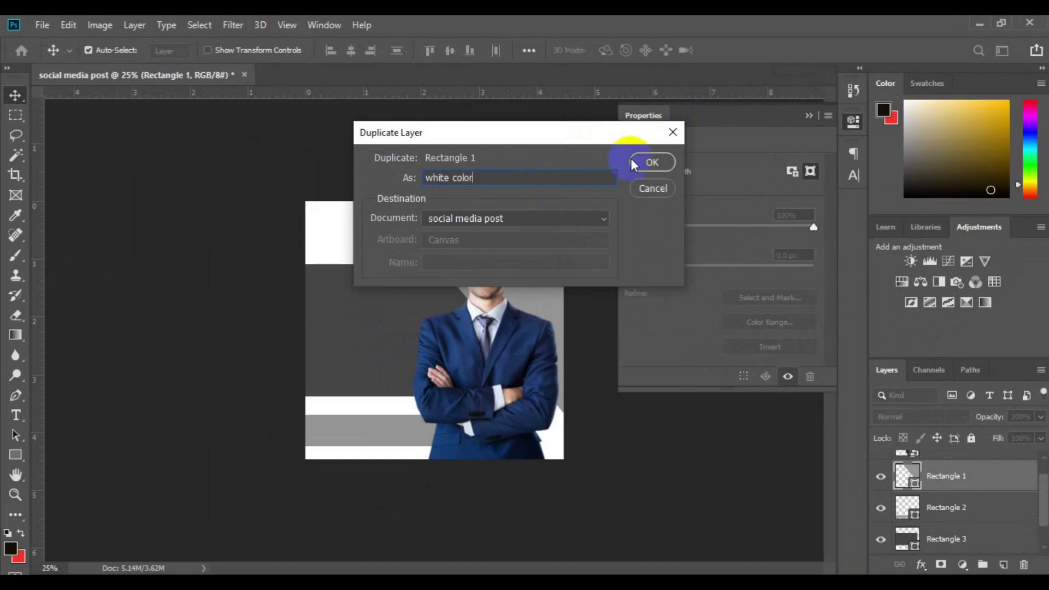
pyautogui.click(649, 163)
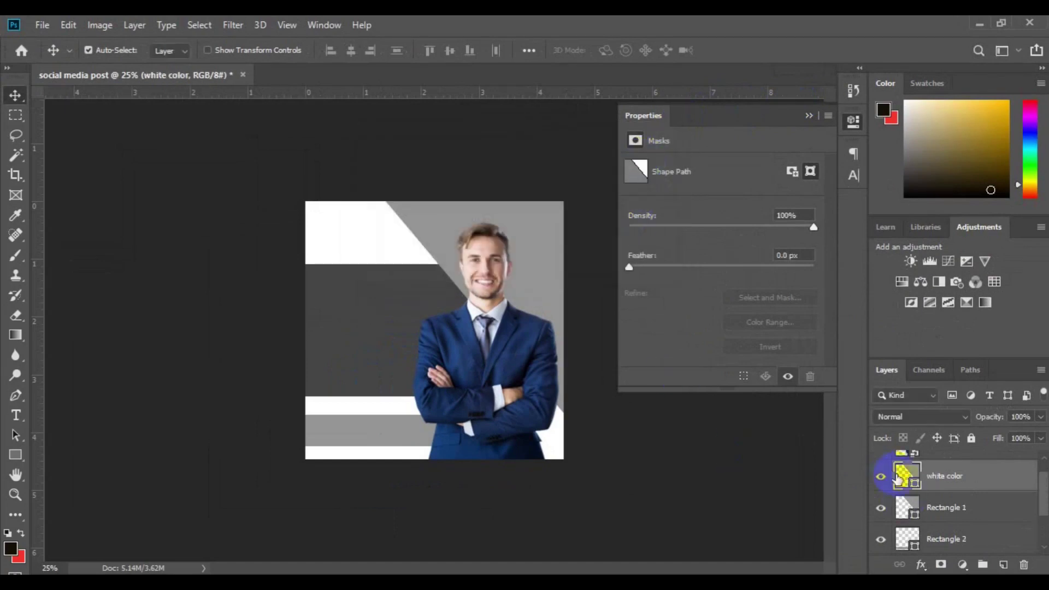
pyautogui.moveTo(954, 479); pyautogui.dragTo(950, 528)
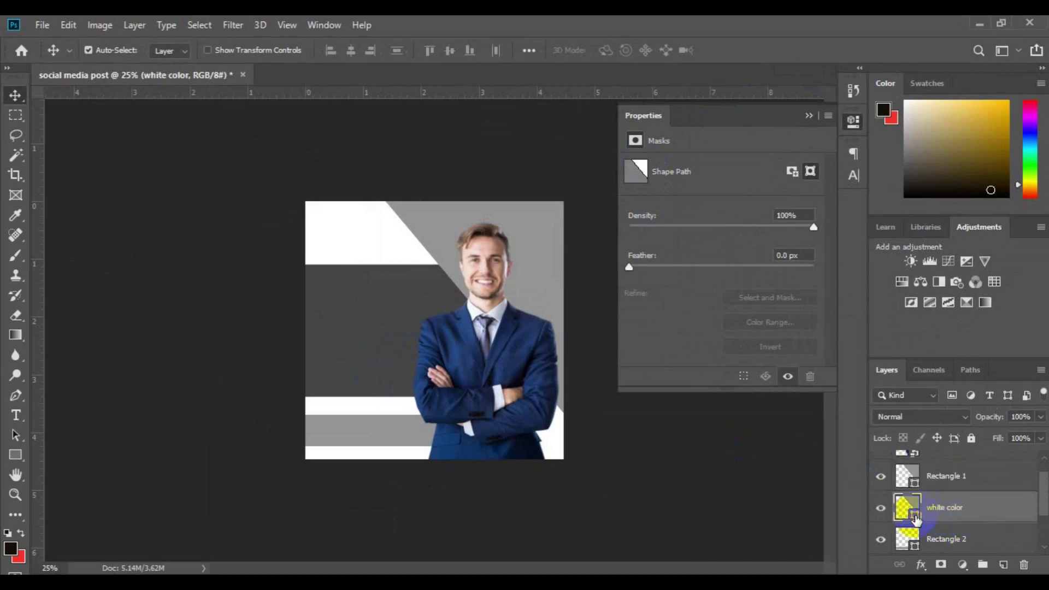
# Set the white color layer's fill to pure white #ffffff.
pyautogui.doubleClick(917, 519)
pyautogui.moveTo(405, 266); pyautogui.dragTo(386, 249)
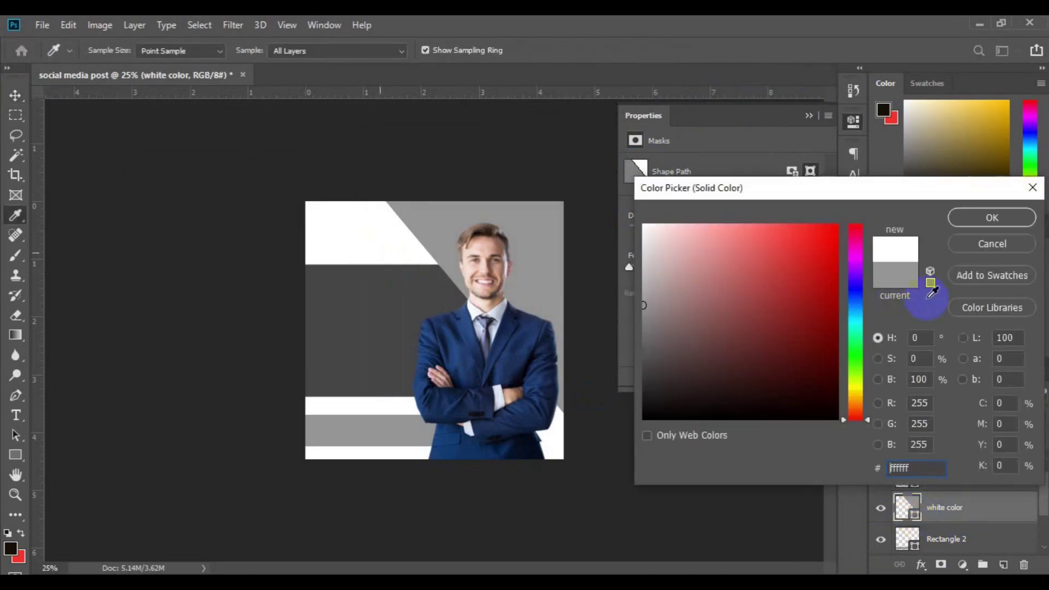
pyautogui.click(1016, 222)
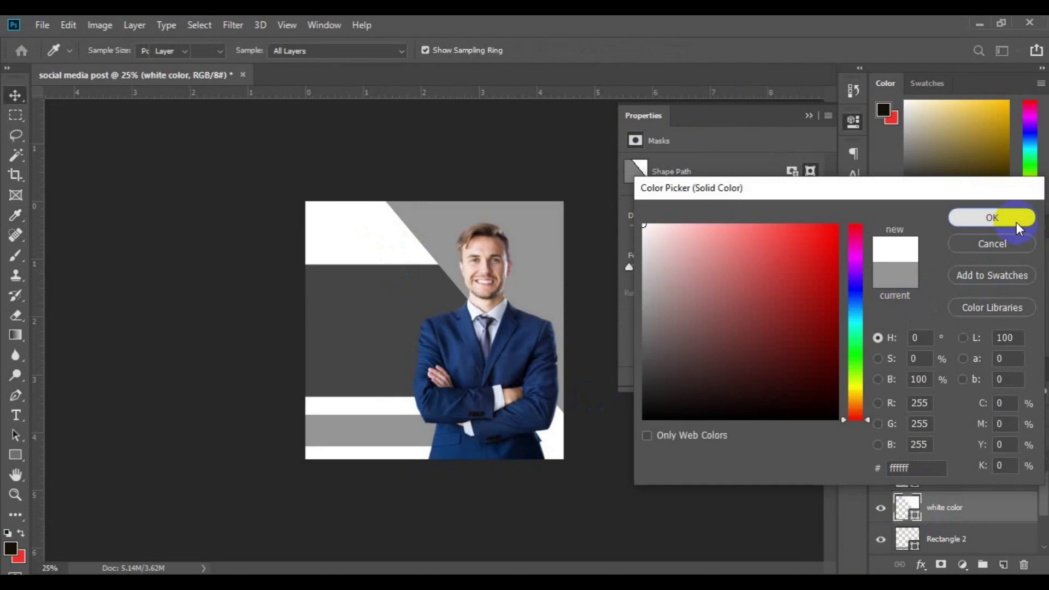
pyautogui.click(68, 25)
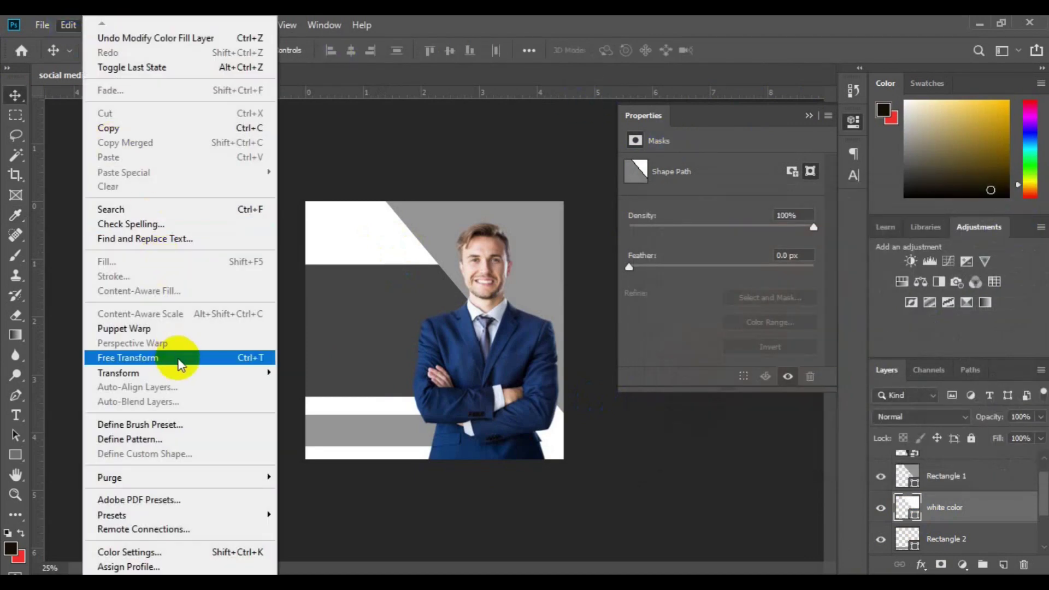
# Nudge the white color strip slightly with Free Transform, commit, and select Rectangle 1.
pyautogui.click(179, 361)
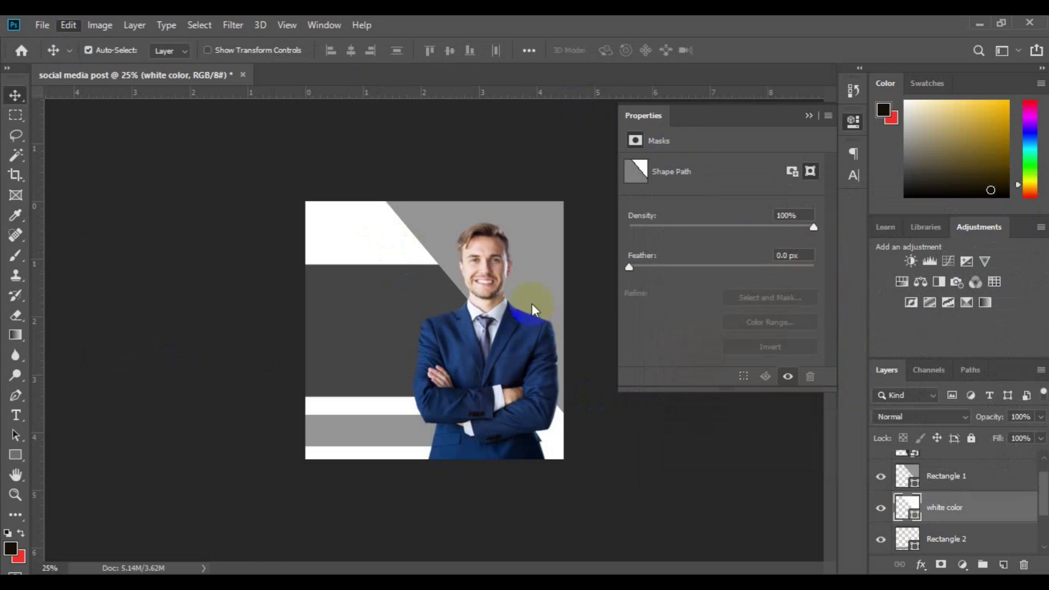
pyautogui.moveTo(547, 287); pyautogui.dragTo(536, 291)
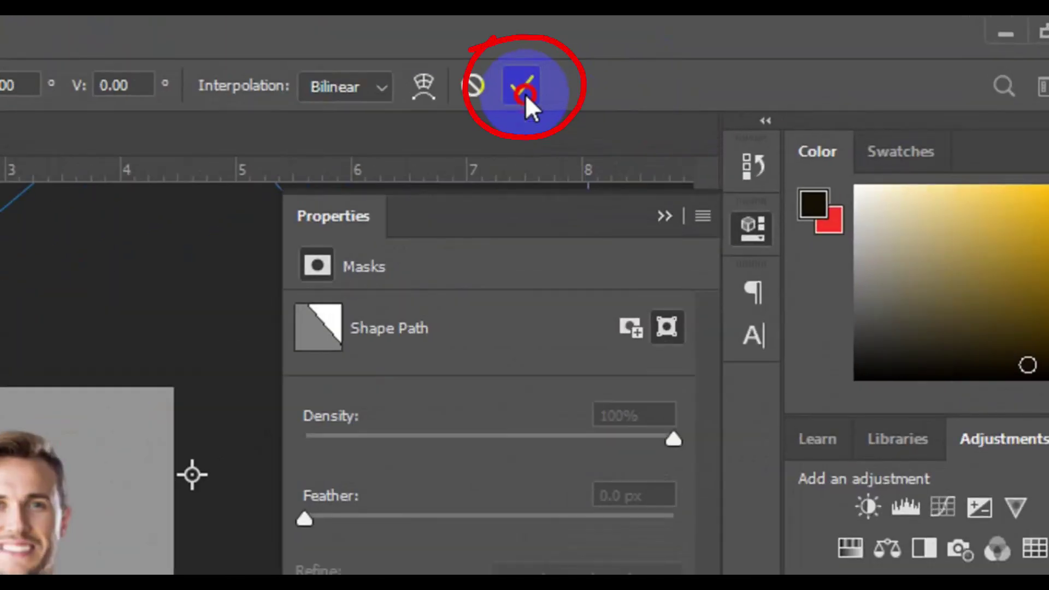
pyautogui.click(525, 94)
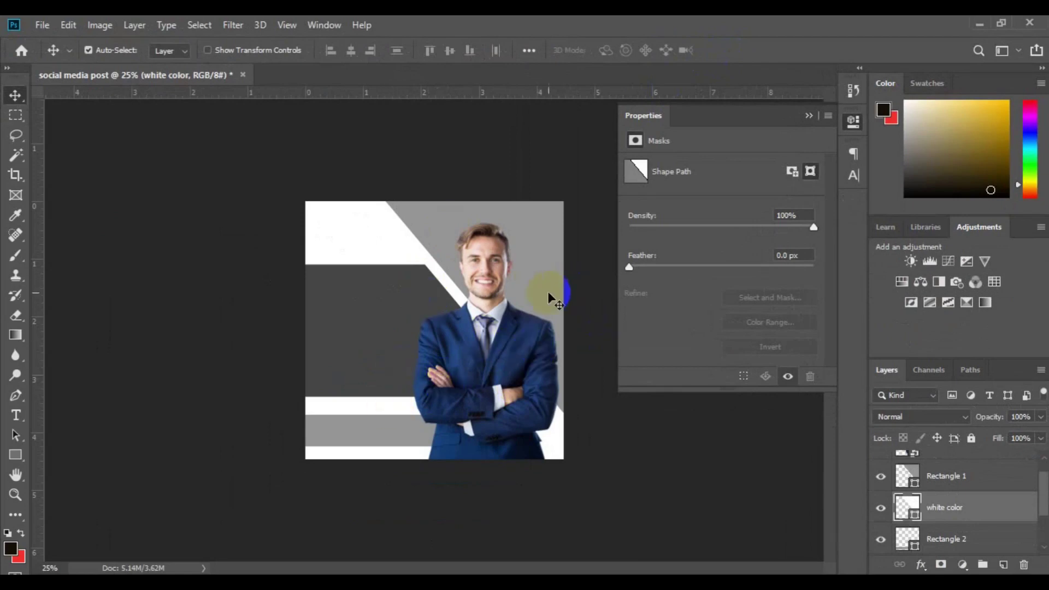
pyautogui.click(538, 267)
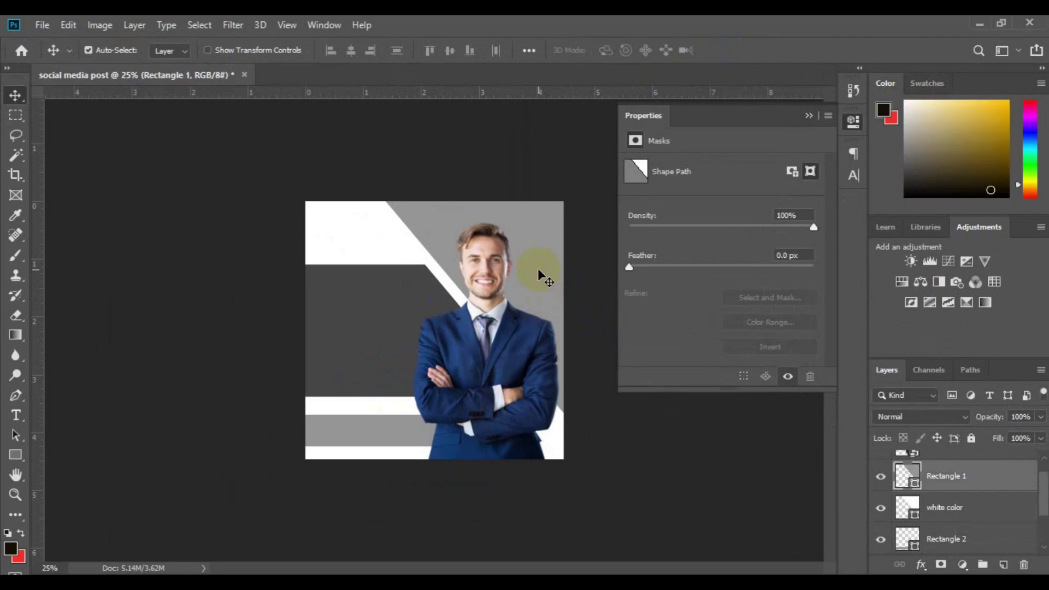
pyautogui.moveTo(902, 500); pyautogui.dragTo(963, 490)
# Duplicate Rectangle 1 as a hidden layer named 'color', then reselect Rectangle 1.
pyautogui.rightClick(962, 484)
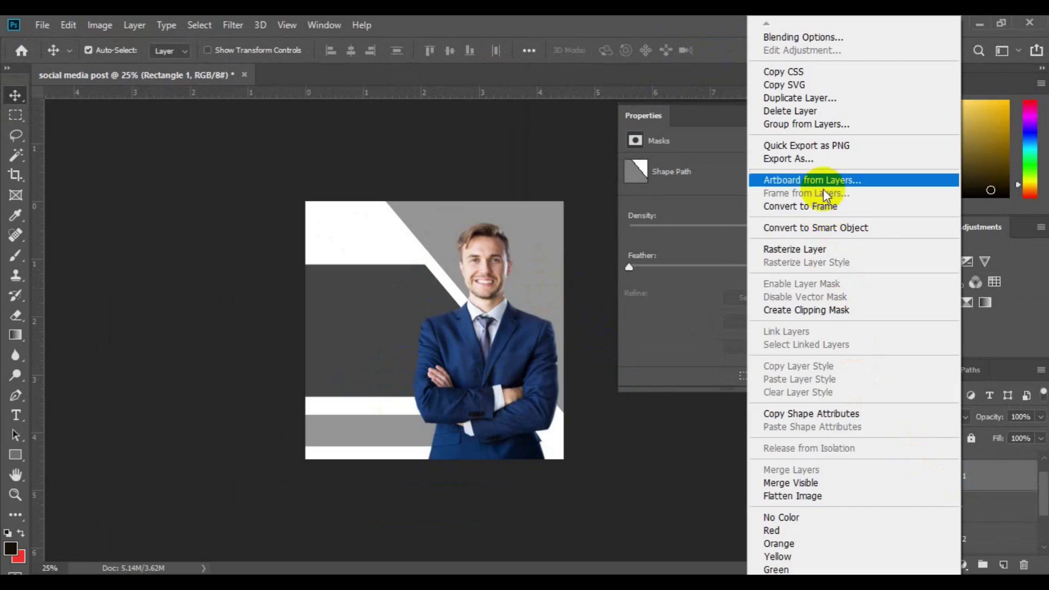
pyautogui.click(805, 98)
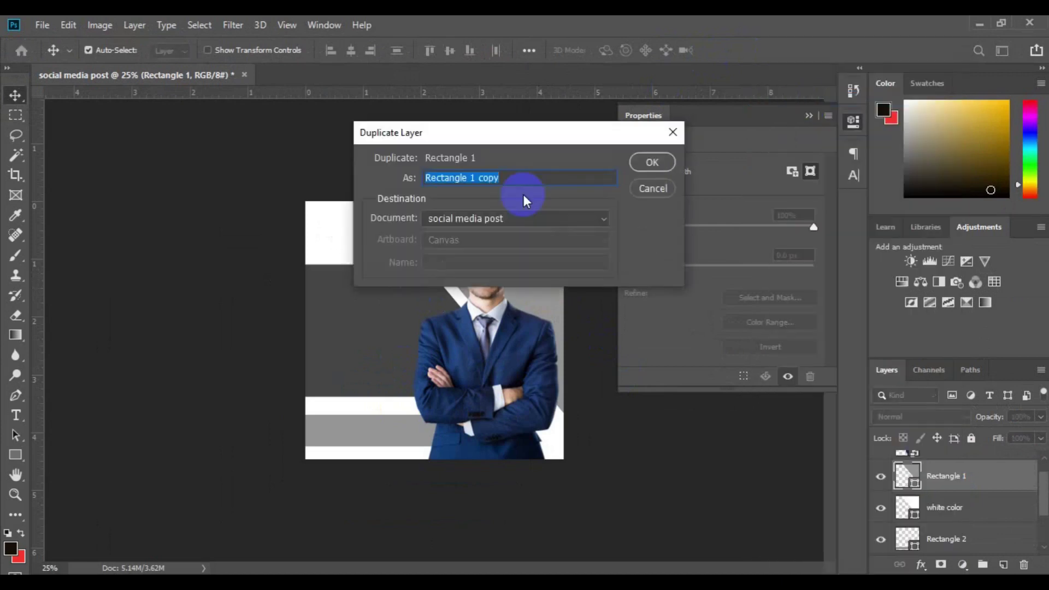
pyautogui.write('color')
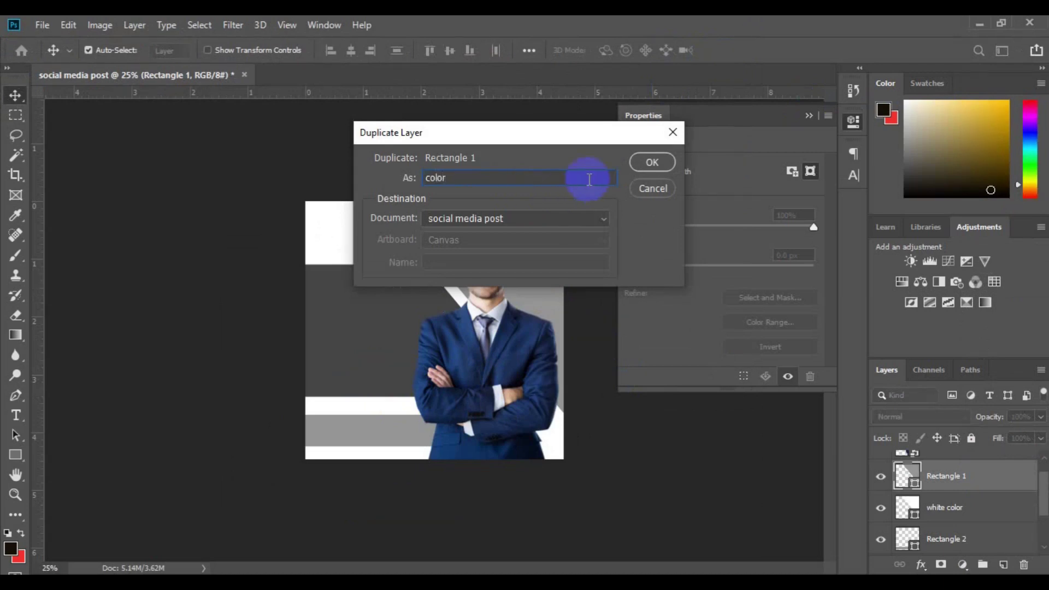
pyautogui.click(652, 162)
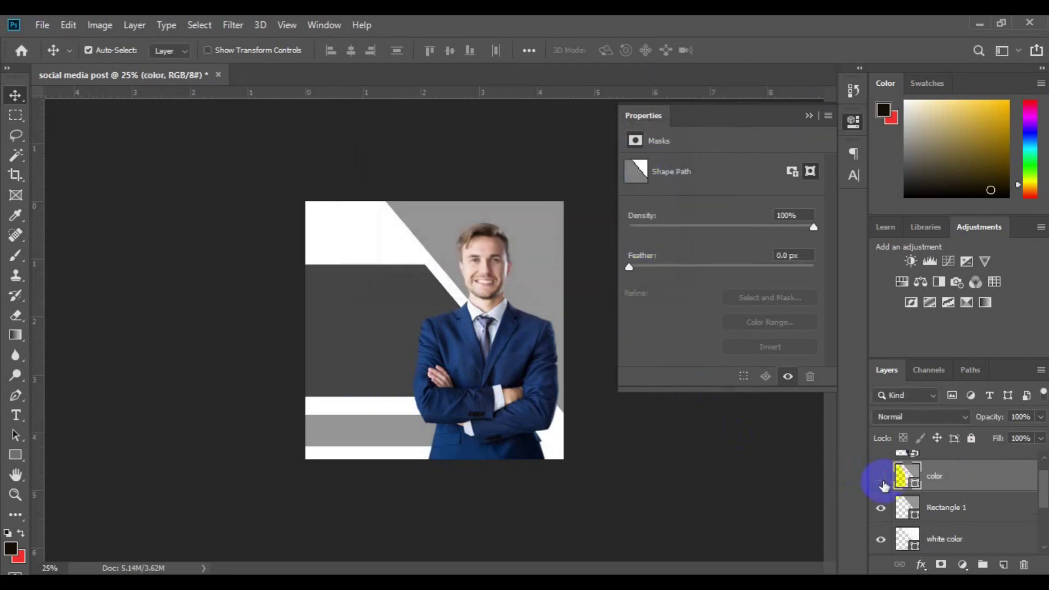
pyautogui.click(523, 247)
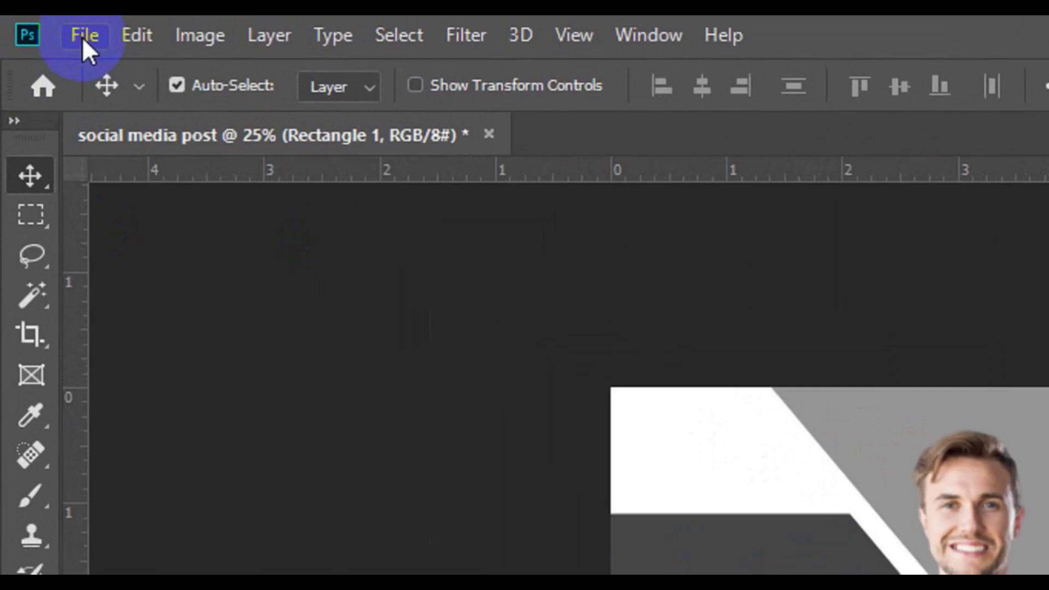
pyautogui.click(42, 26)
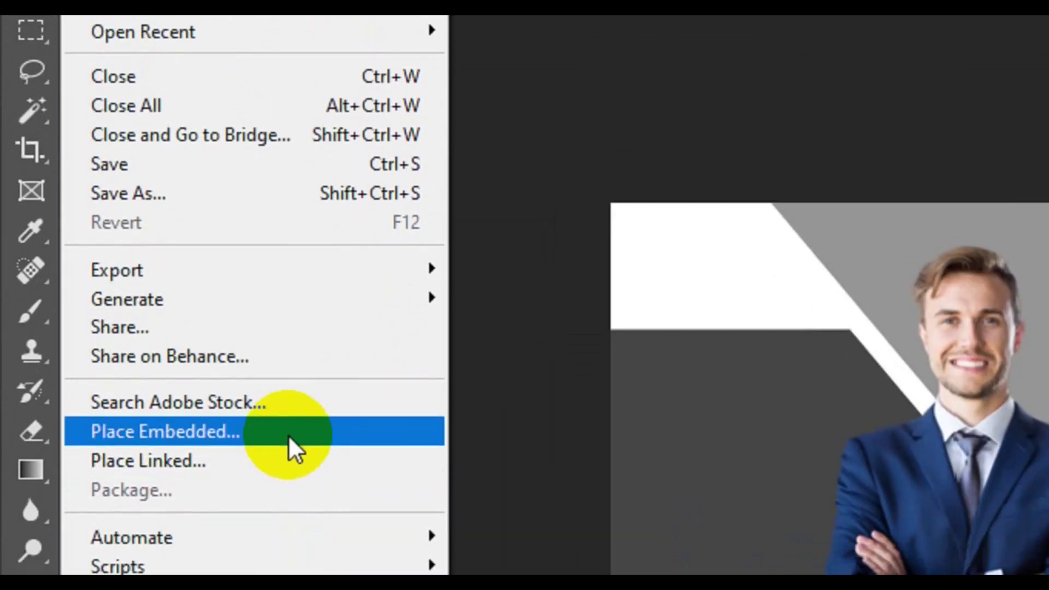
# Place city-wallpaper-7 as an embedded image, enlarging and positioning it over the wedge.
pyautogui.click(282, 435)
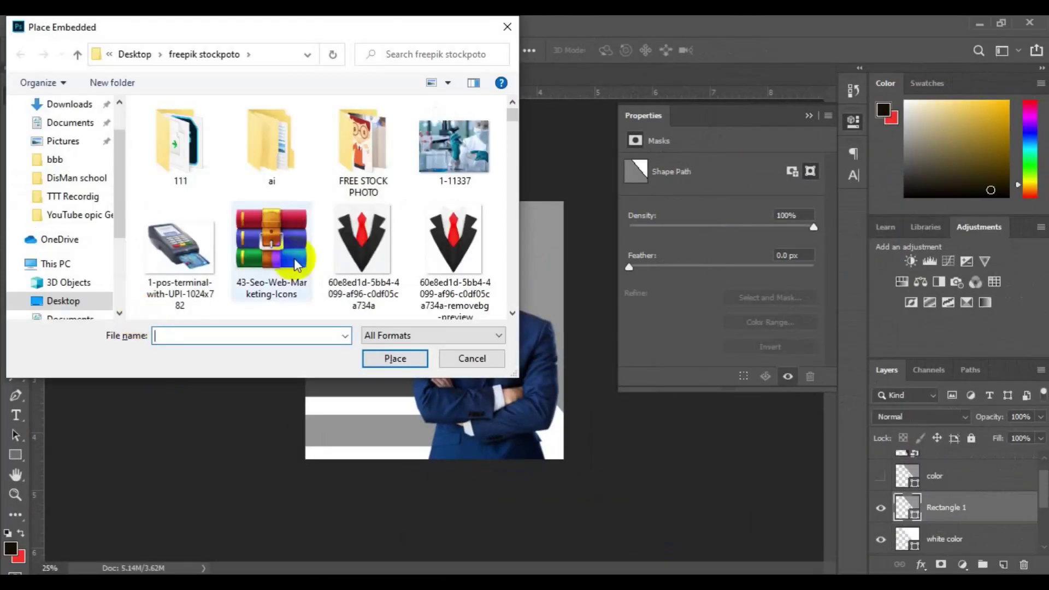
pyautogui.scroll(-10, 511, 317)
pyautogui.click(399, 356)
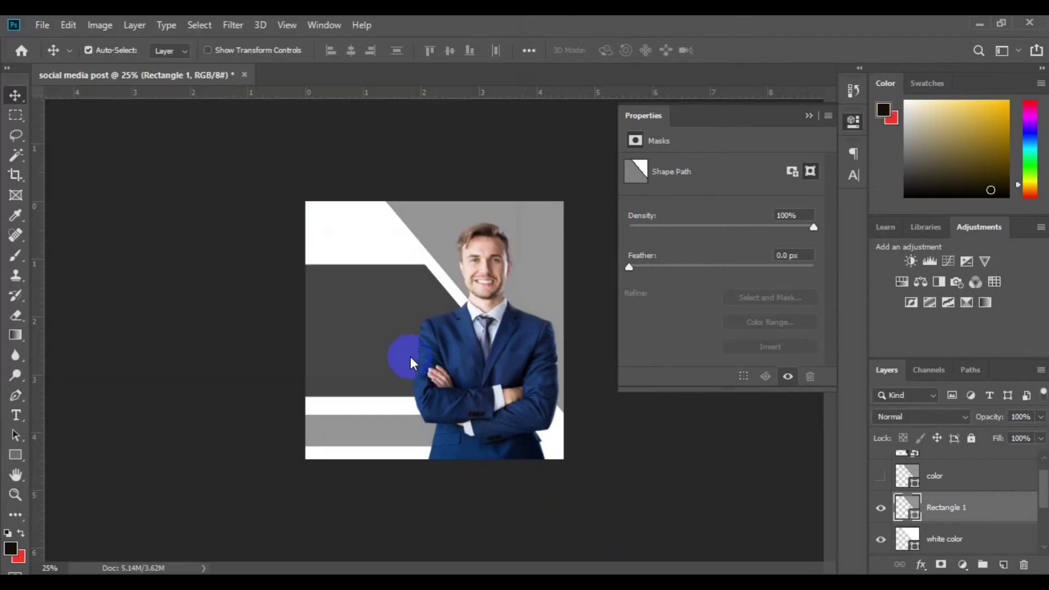
pyautogui.moveTo(432, 354); pyautogui.dragTo(511, 288)
pyautogui.moveTo(384, 192); pyautogui.dragTo(321, 152)
pyautogui.moveTo(416, 263); pyautogui.dragTo(480, 310)
pyautogui.moveTo(311, 169); pyautogui.dragTo(300, 164)
pyautogui.moveTo(504, 350); pyautogui.dragTo(507, 339)
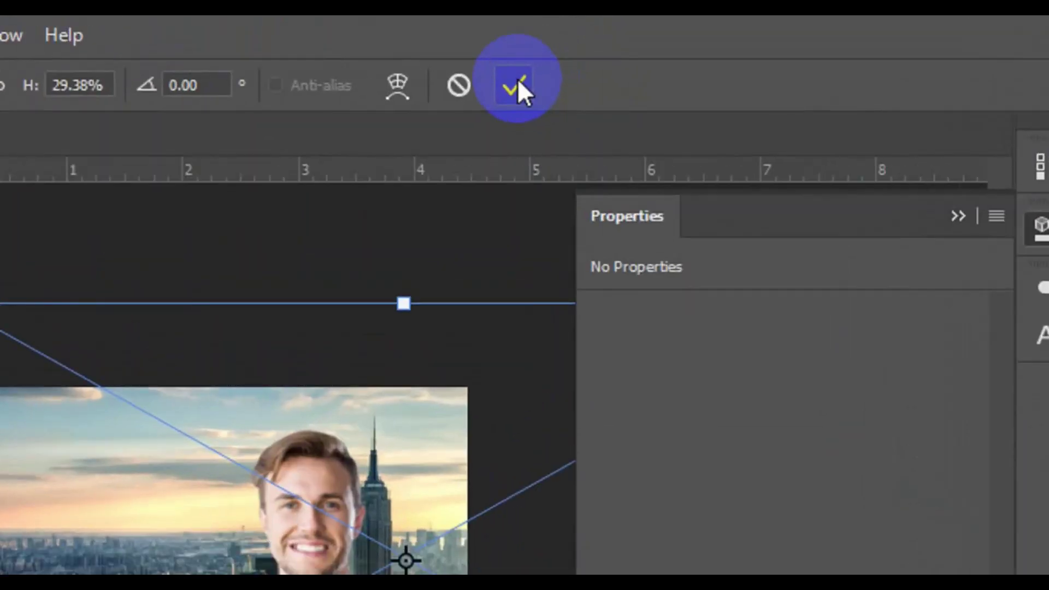
pyautogui.click(517, 80)
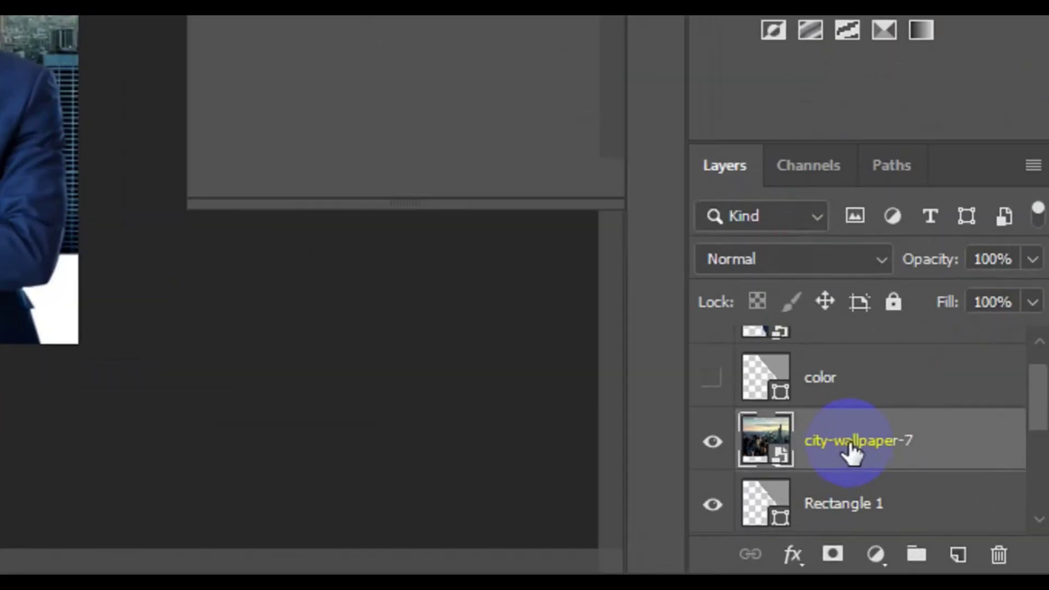
# Clip the city-wallpaper-7 photo to Rectangle 1 with a clipping mask.
pyautogui.rightClick(850, 443)
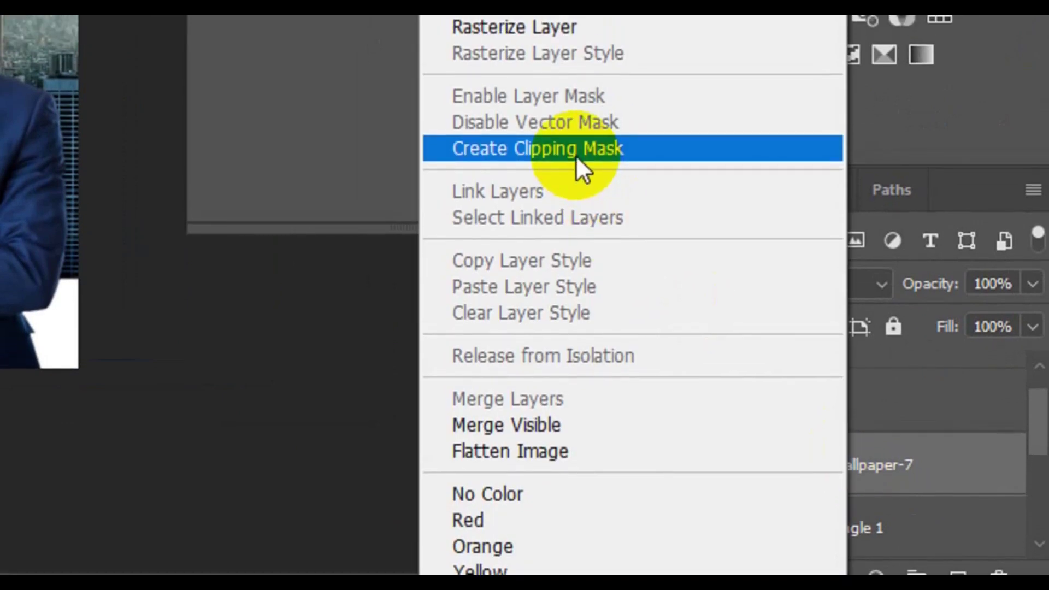
pyautogui.click(578, 159)
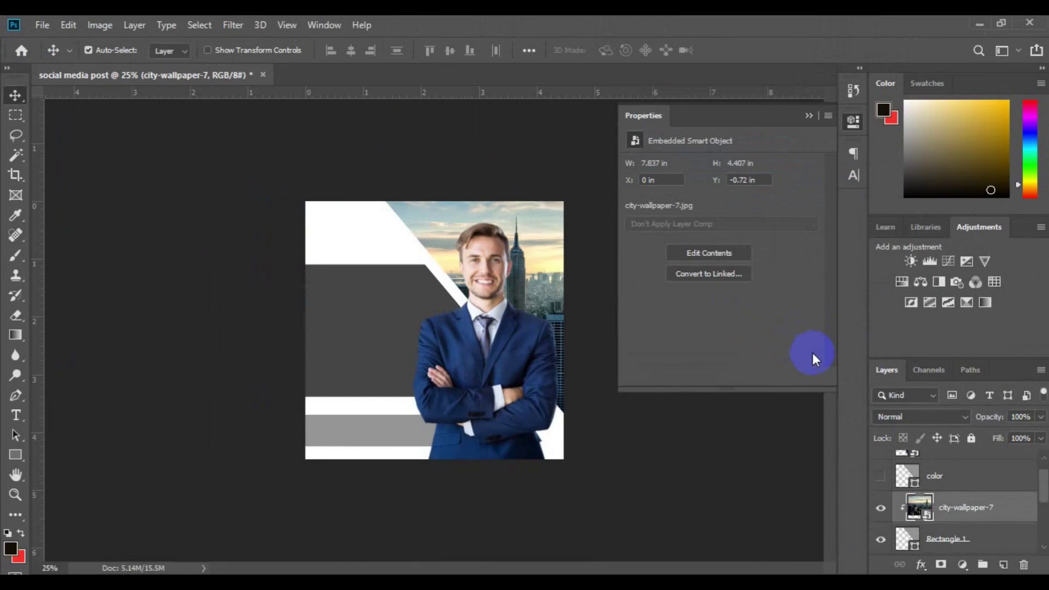
pyautogui.click(384, 361)
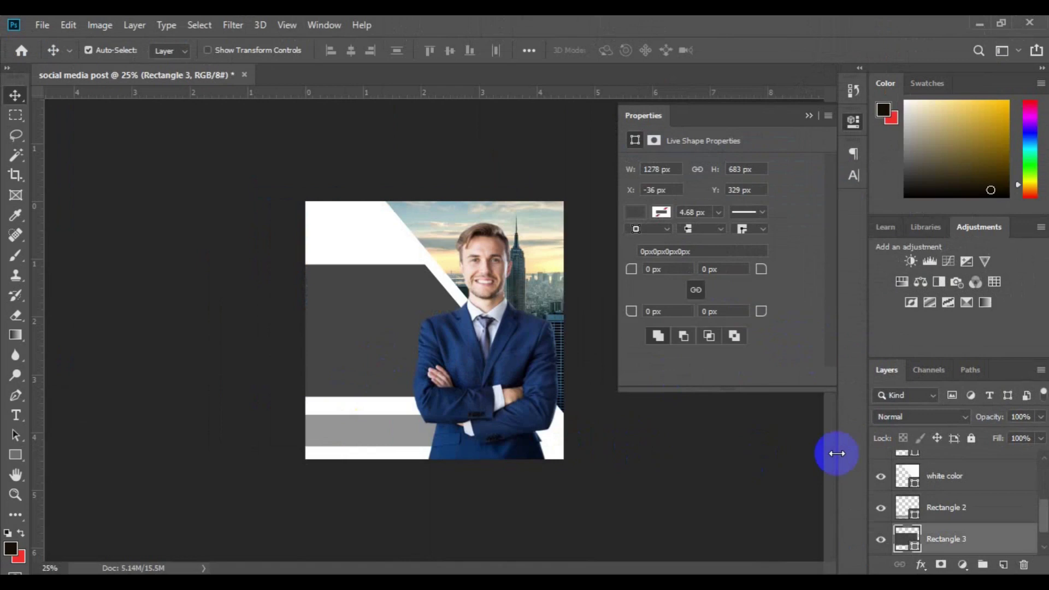
# Choose purple 820ab9 as Rectangle 3's fill in the Color Picker.
pyautogui.doubleClick(916, 551)
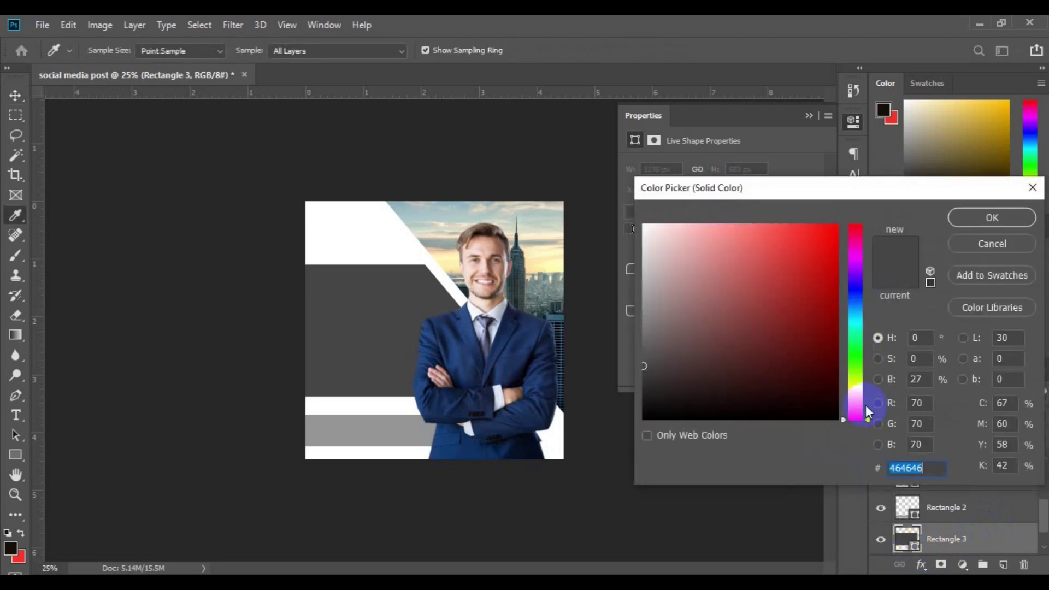
pyautogui.moveTo(866, 419); pyautogui.dragTo(869, 265)
pyautogui.click(833, 271)
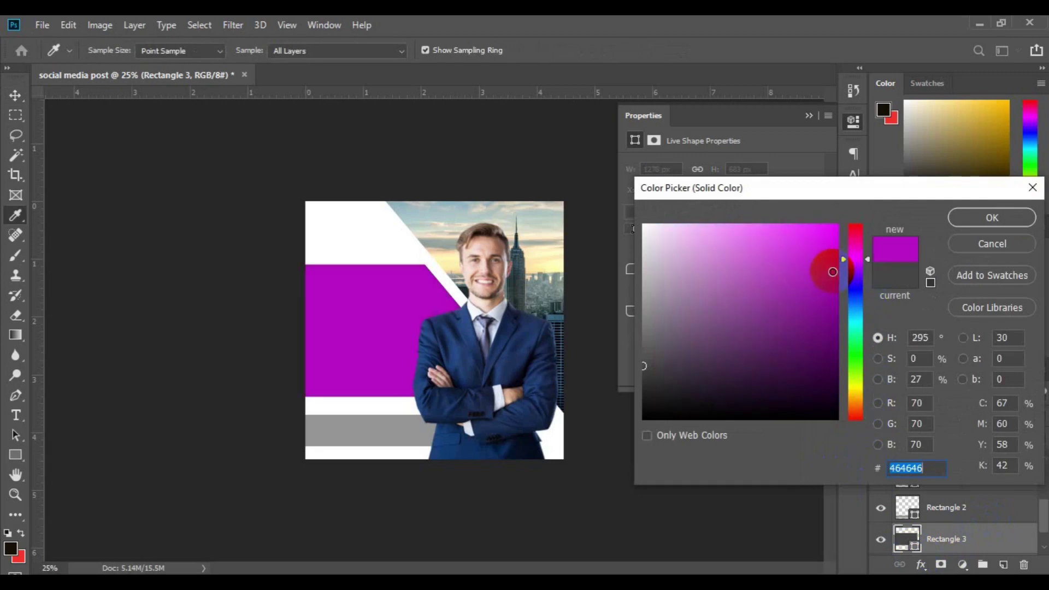
pyautogui.click(867, 265)
pyautogui.click(931, 243)
pyautogui.click(827, 277)
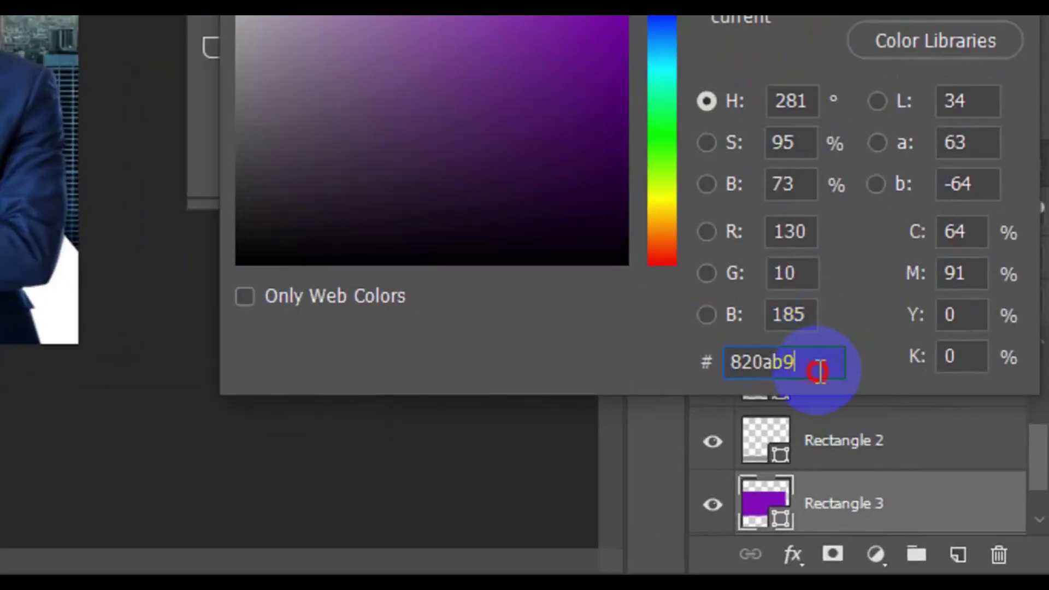
# Copy the hex value 820ab9 and apply the purple fill to Rectangle 3.
pyautogui.moveTo(820, 372); pyautogui.dragTo(730, 372)
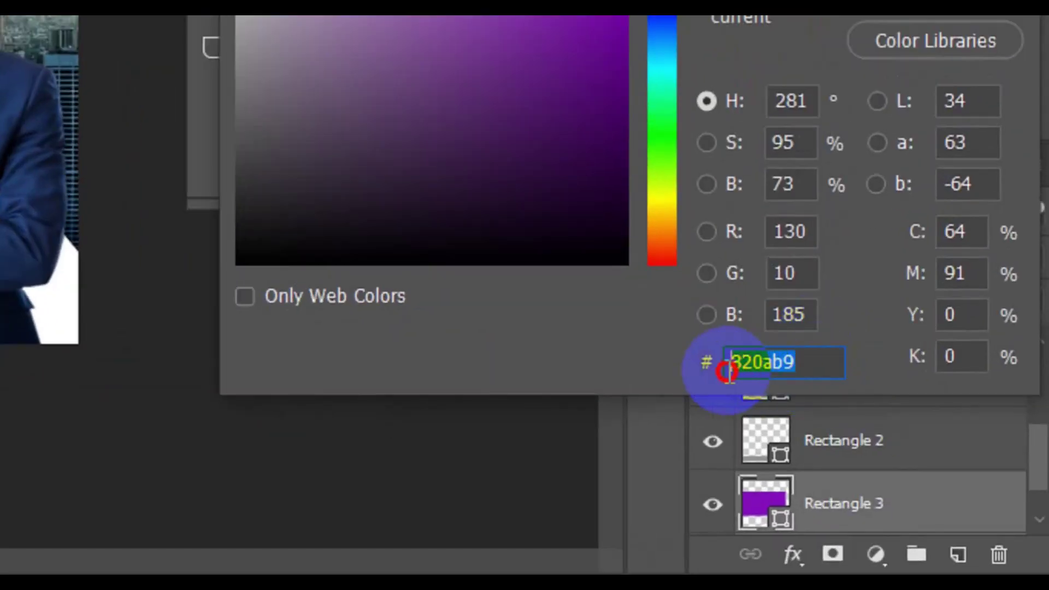
pyautogui.rightClick(802, 370)
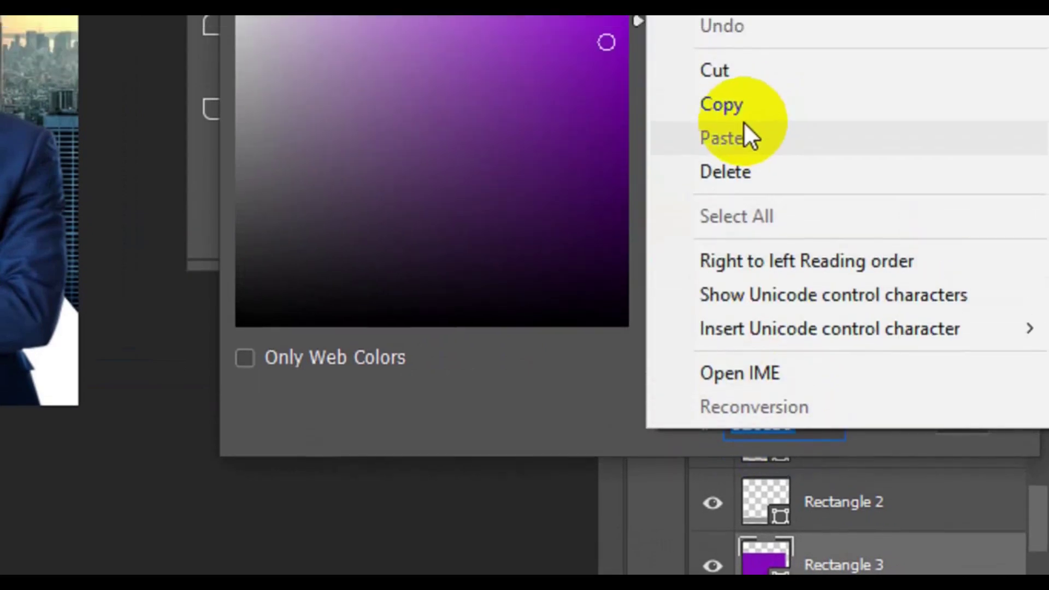
pyautogui.click(733, 45)
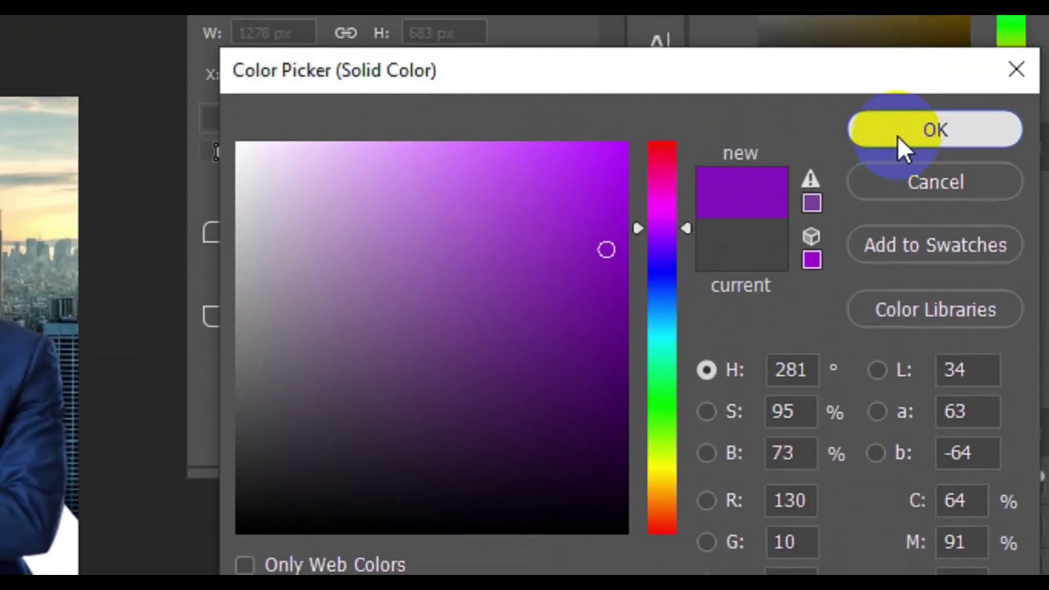
pyautogui.click(907, 25)
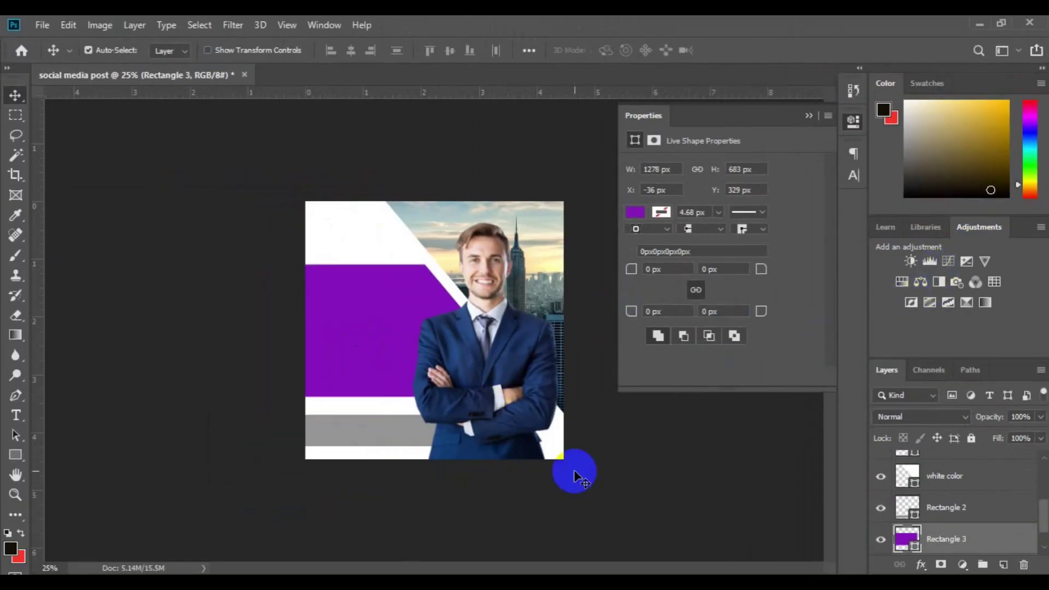
pyautogui.click(525, 234)
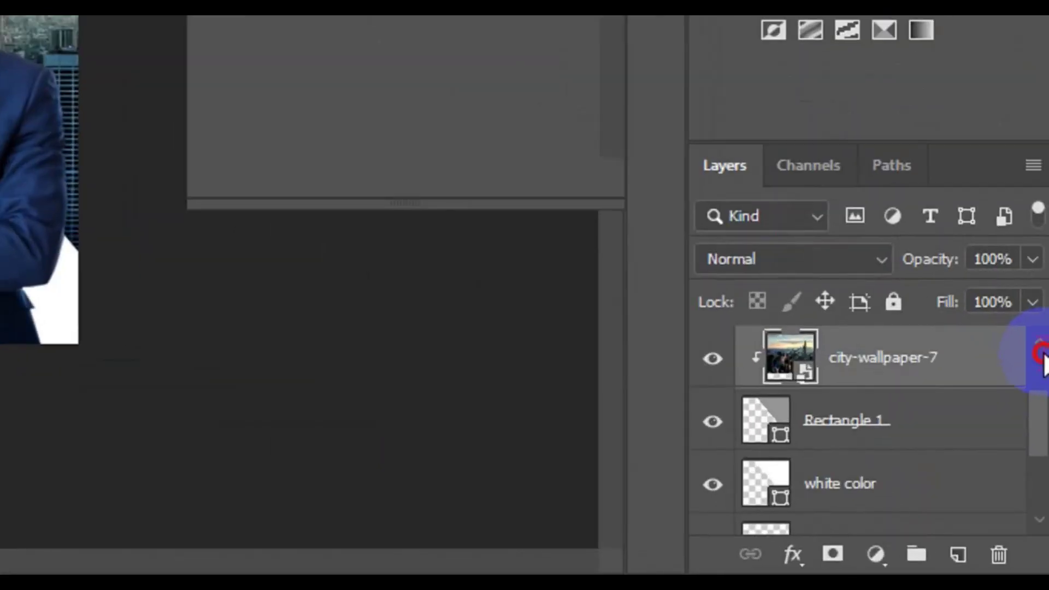
# Make the color layer visible and fill it with the pasted purple 820ab9.
pyautogui.scroll(2, 1038, 471)
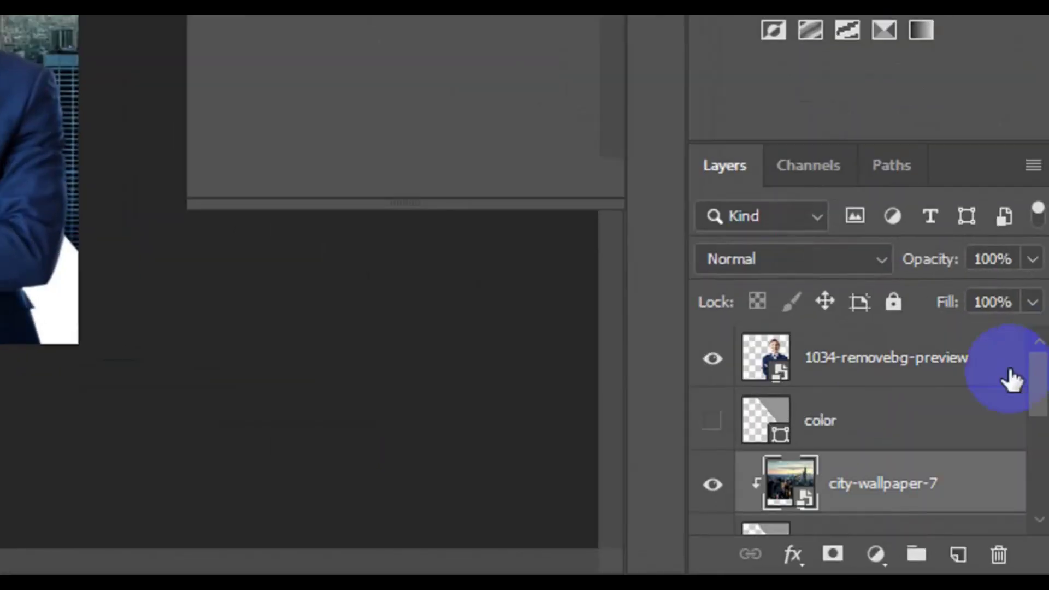
pyautogui.click(720, 420)
pyautogui.click(793, 457)
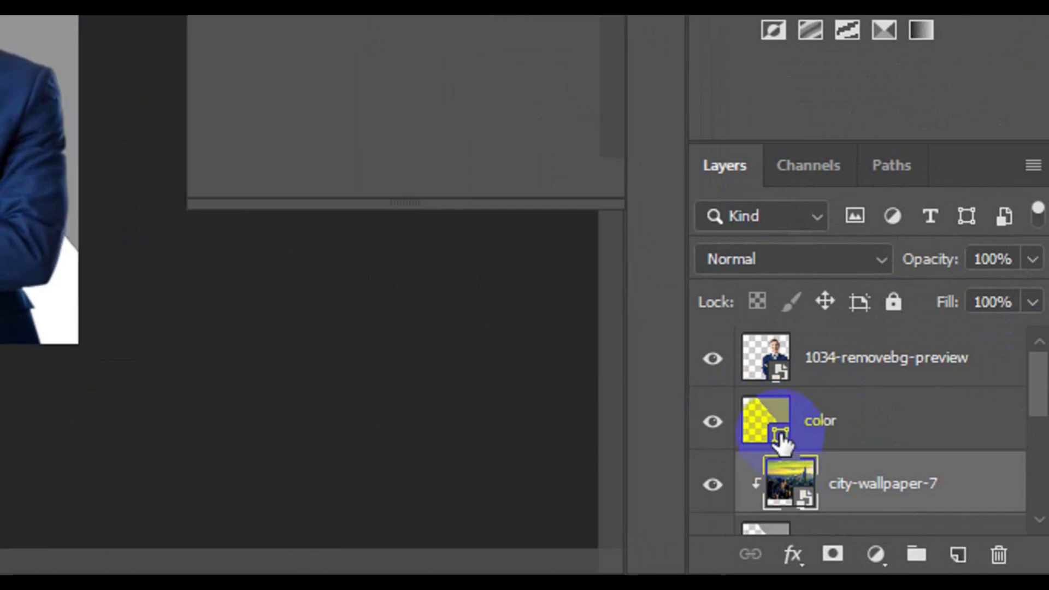
pyautogui.click(783, 440)
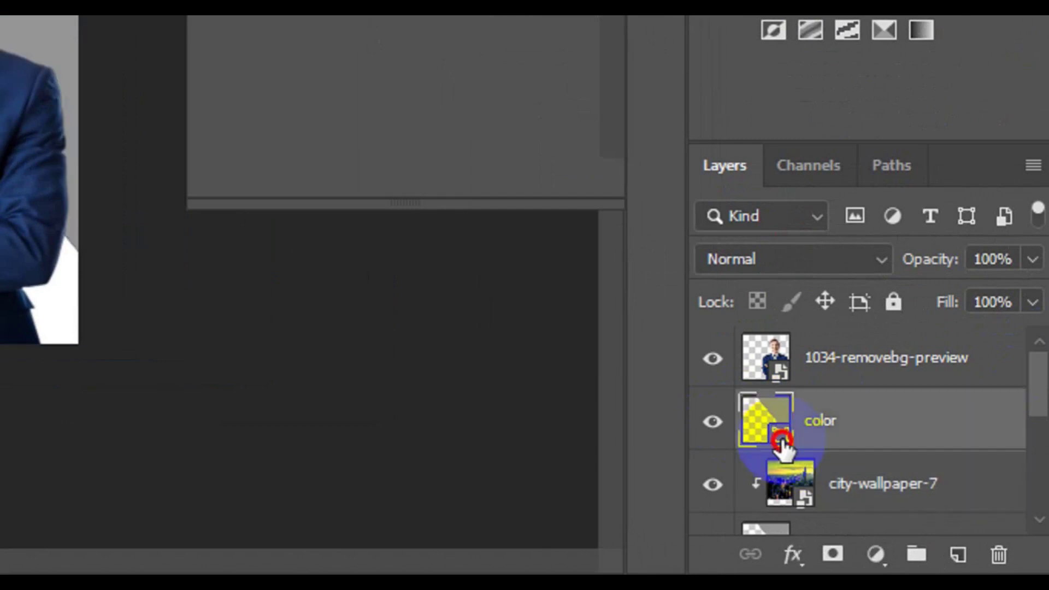
pyautogui.doubleClick(783, 443)
pyautogui.doubleClick(918, 468)
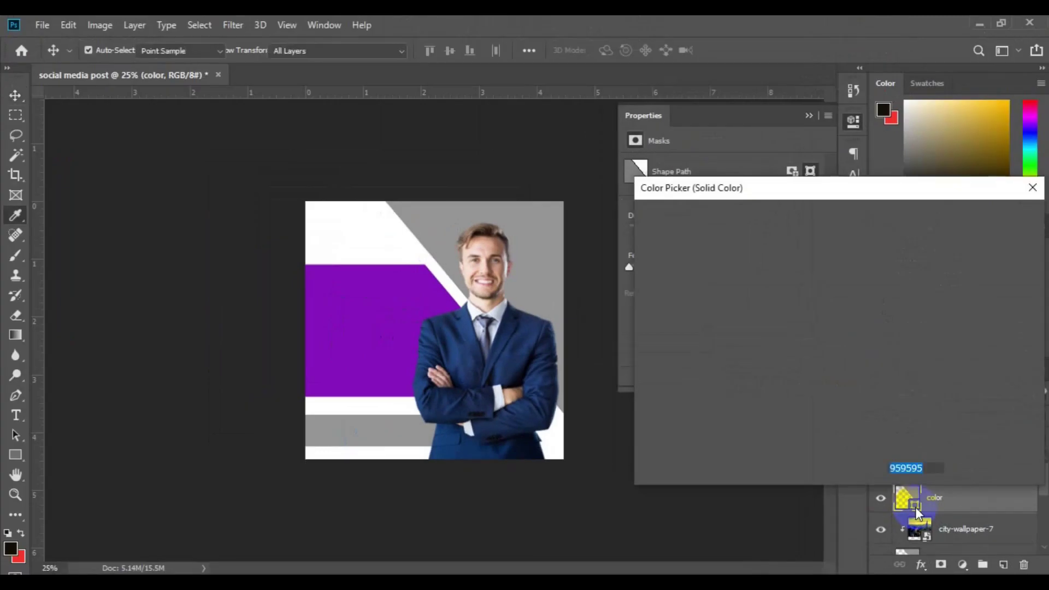
pyautogui.click(924, 468)
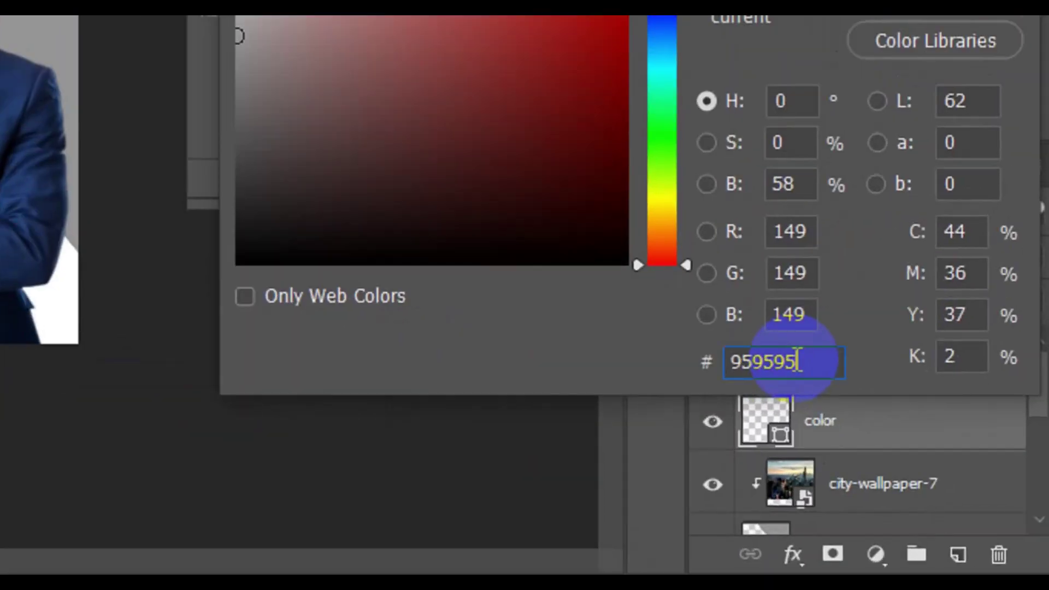
pyautogui.doubleClick(798, 362)
pyautogui.hotkey('ctrl', 'v')
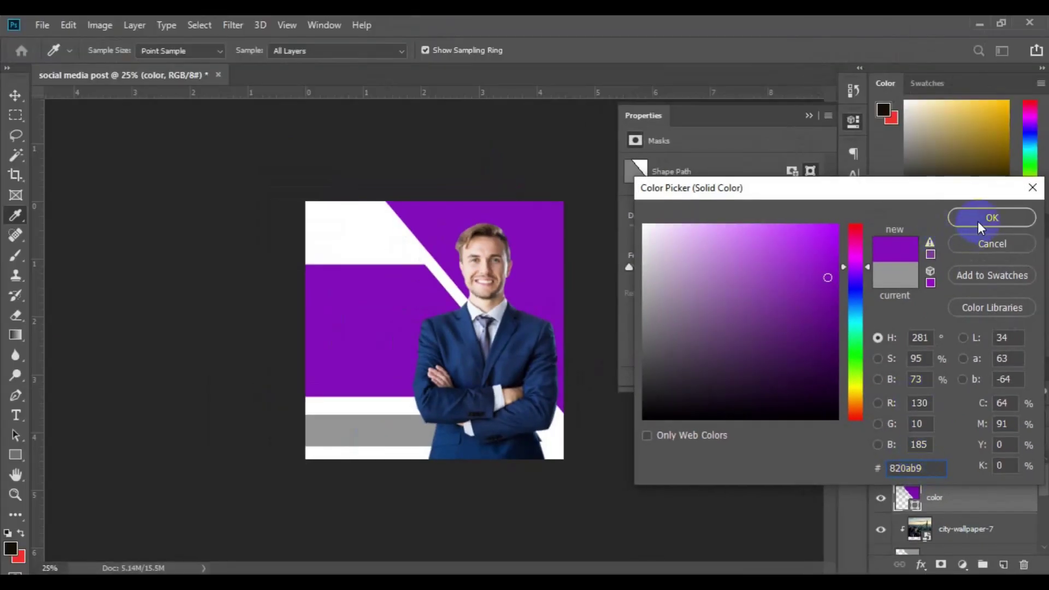
pyautogui.click(978, 222)
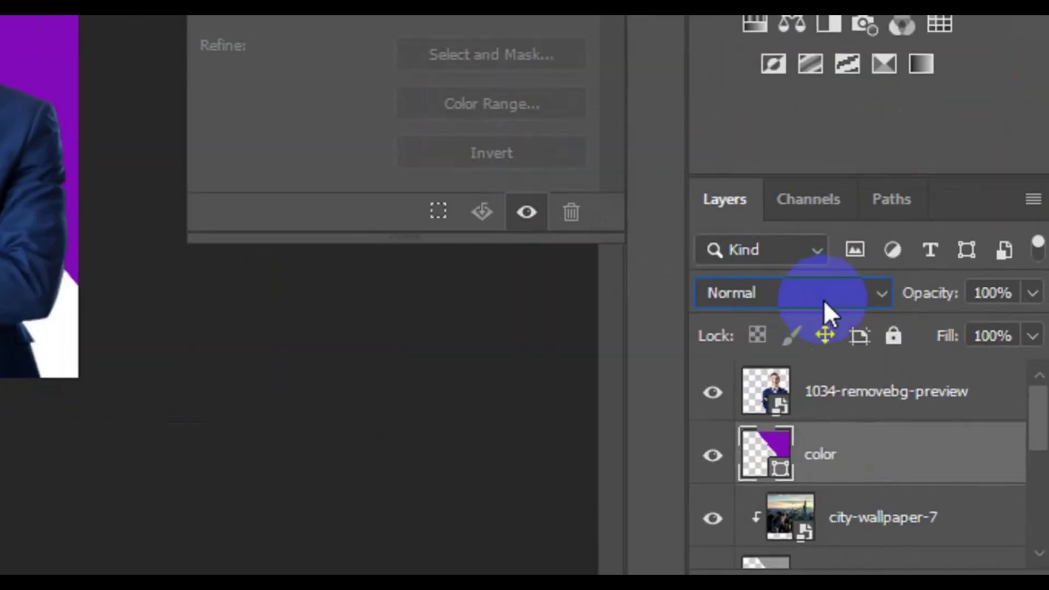
# Set the color layer's blend mode from Normal to Overlay.
pyautogui.click(824, 299)
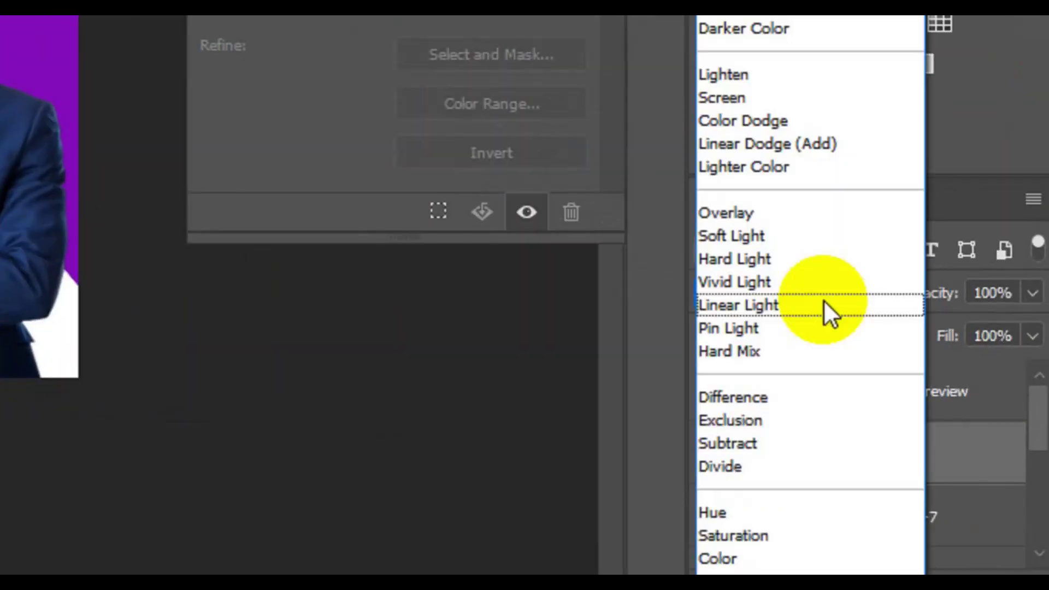
pyautogui.click(792, 212)
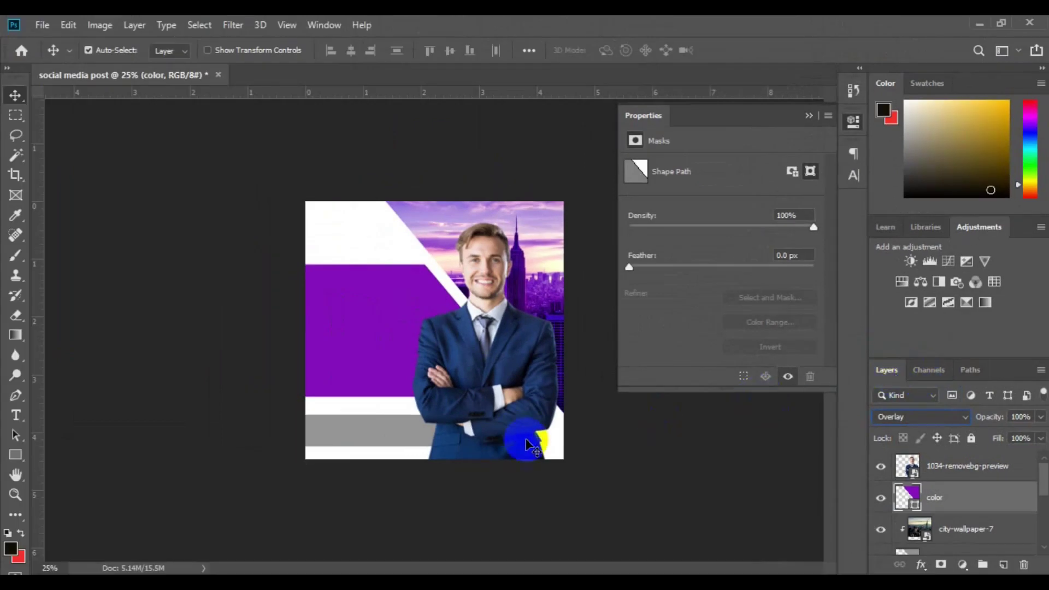
pyautogui.click(381, 436)
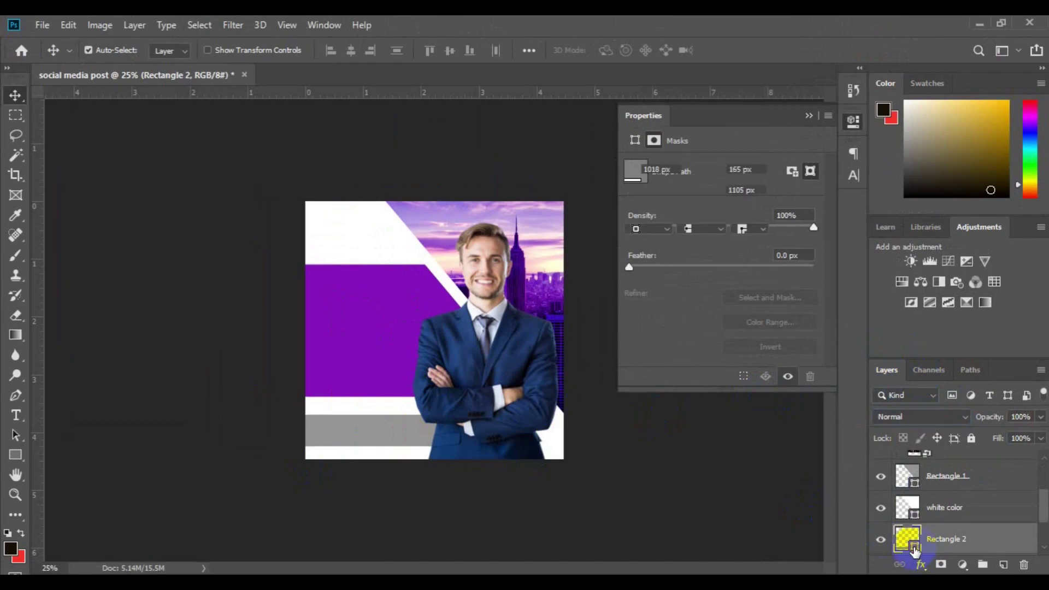
# Fill Rectangle 2, the lower bar, with orange fda906 instead of grey.
pyautogui.doubleClick(876, 452)
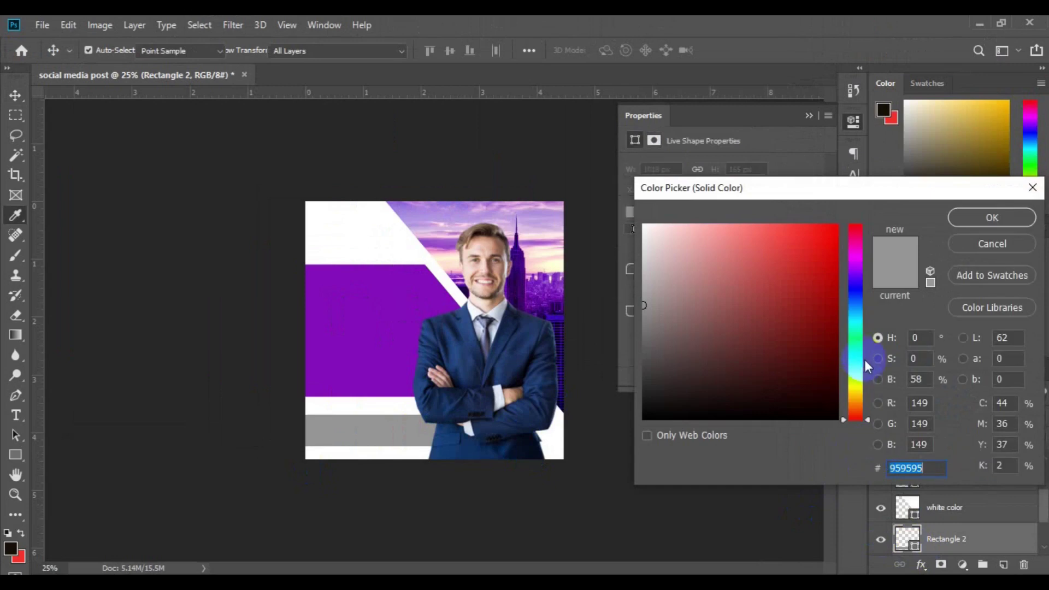
pyautogui.click(861, 399)
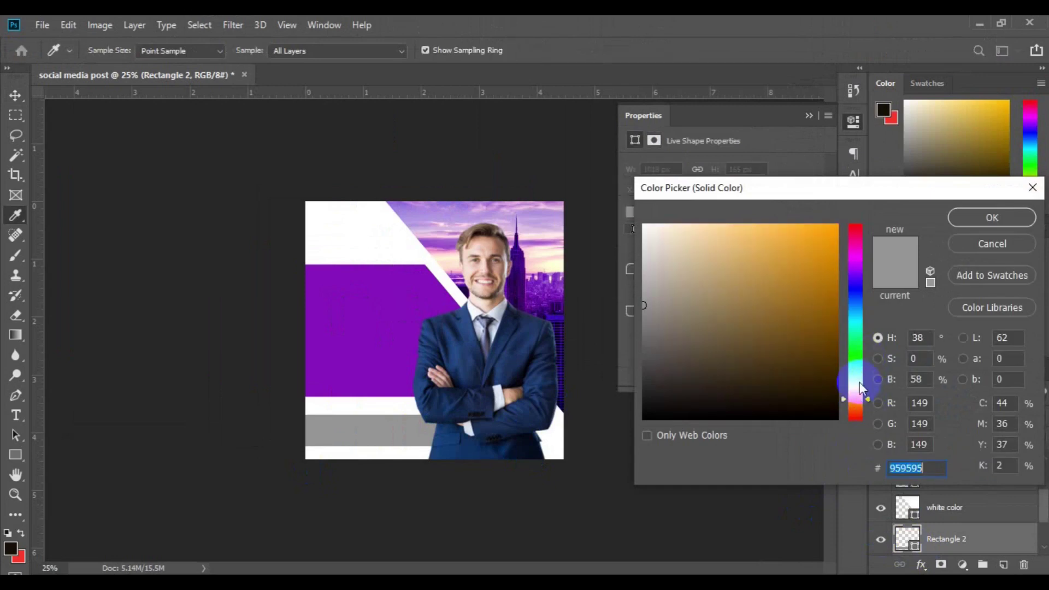
pyautogui.click(834, 225)
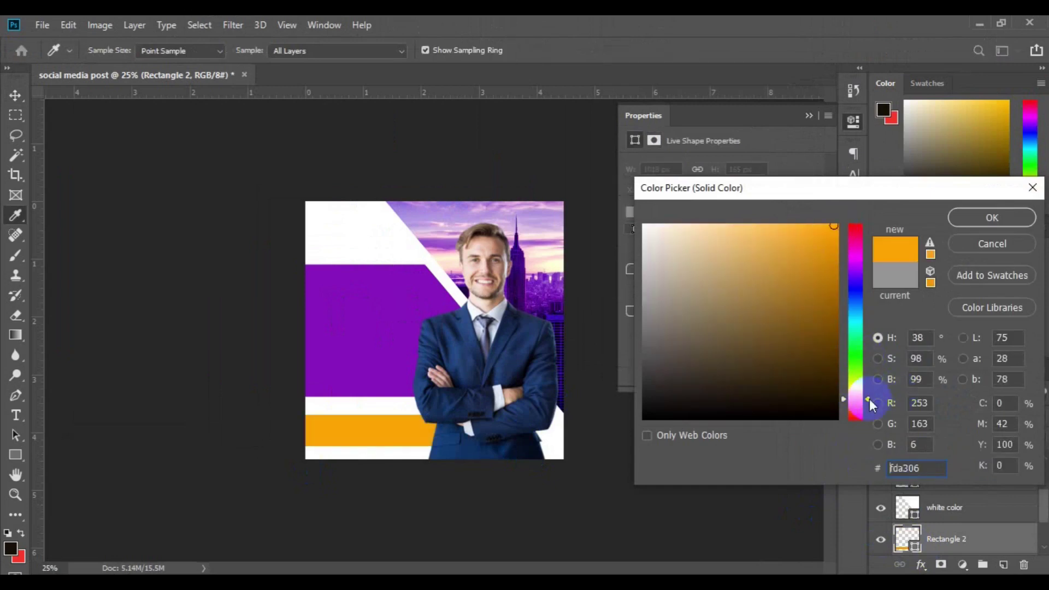
pyautogui.click(869, 394)
pyautogui.moveTo(869, 394); pyautogui.dragTo(872, 404)
pyautogui.click(925, 468)
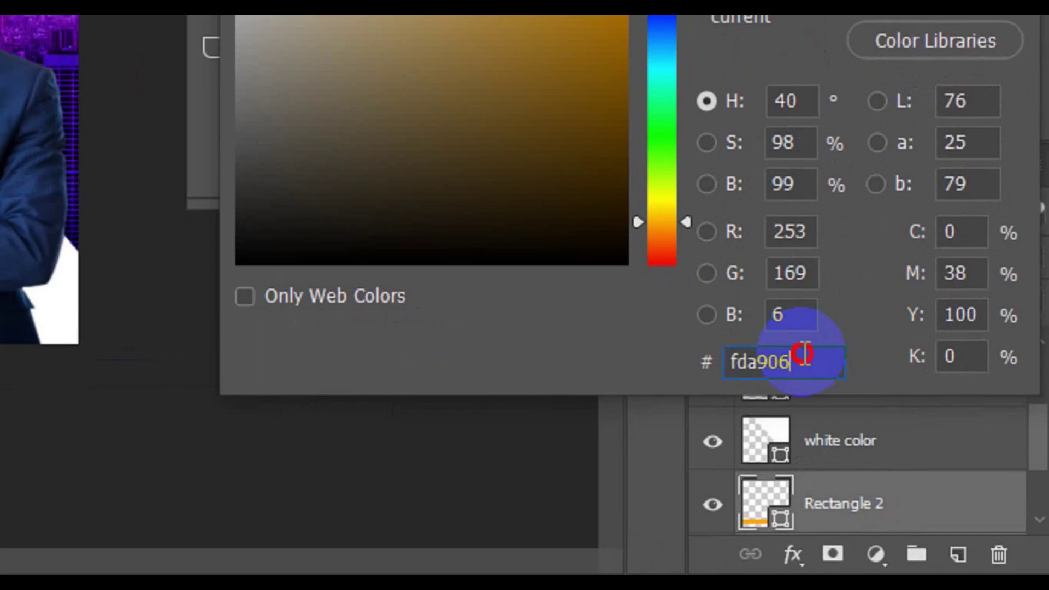
pyautogui.moveTo(803, 354); pyautogui.dragTo(733, 363)
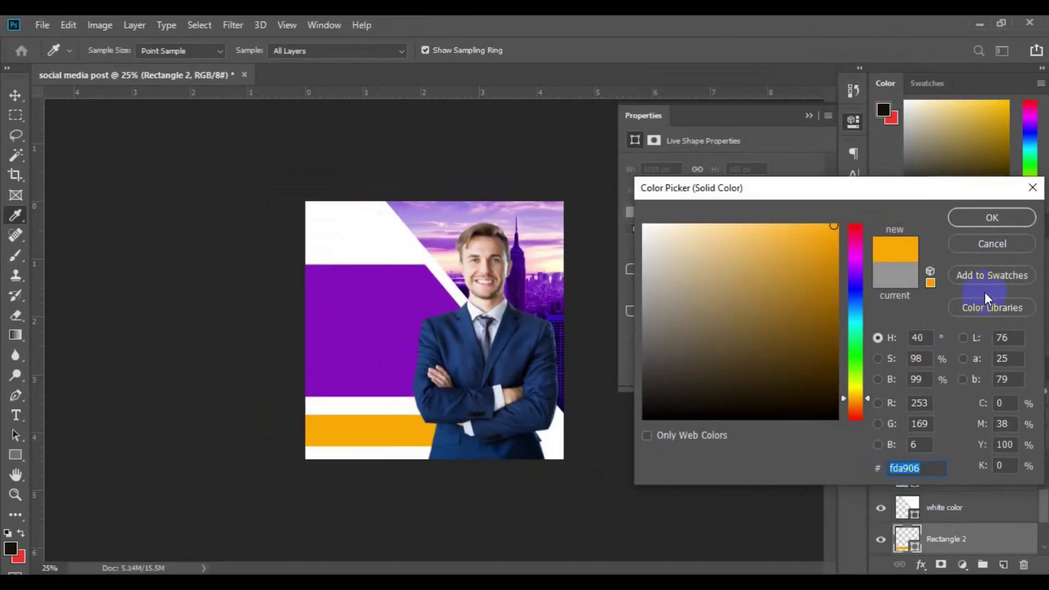
pyautogui.press('v')
pyautogui.click(991, 219)
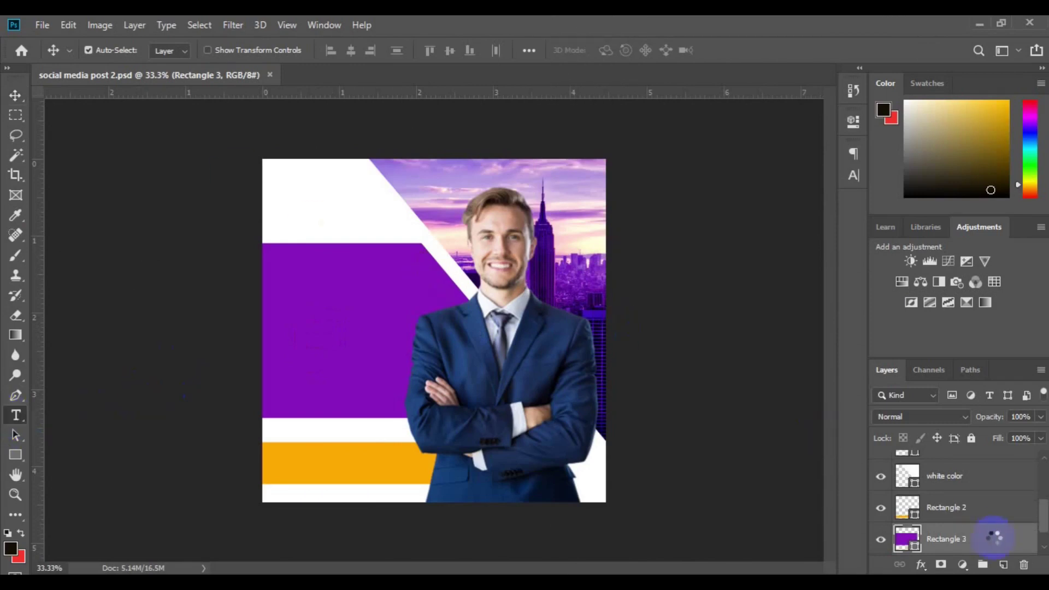
# Start white Roboto Bold 16 pt text on the purple band.
pyautogui.press('t')
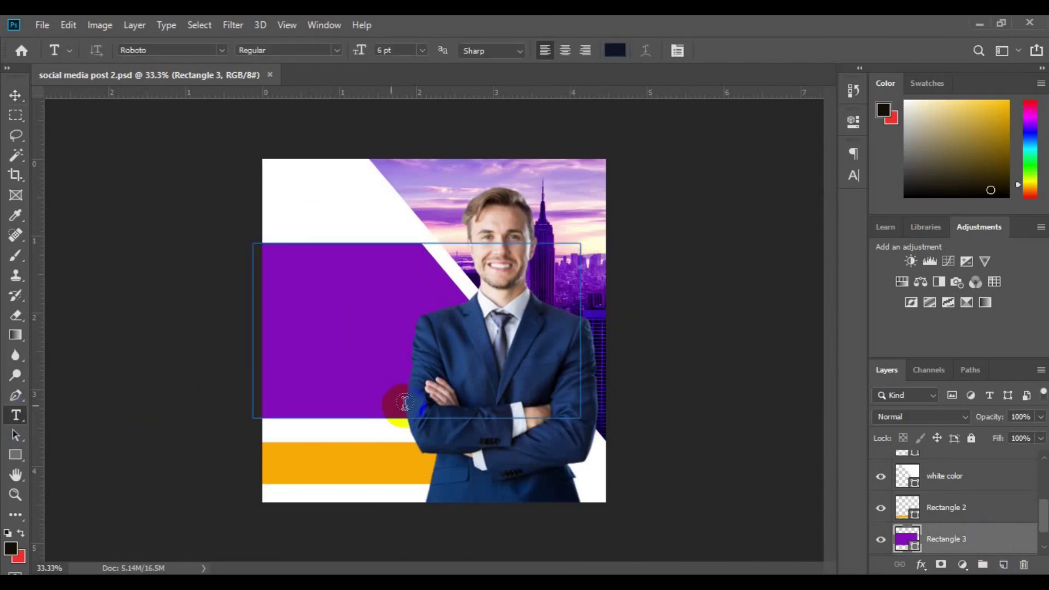
pyautogui.click(1003, 565)
pyautogui.click(336, 49)
pyautogui.click(328, 158)
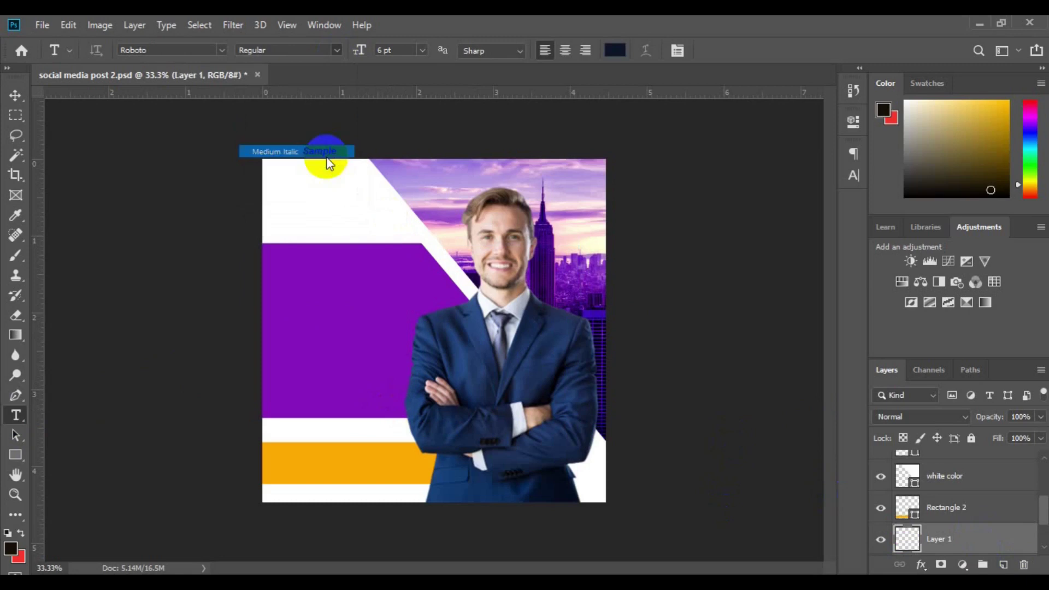
pyautogui.click(614, 50)
pyautogui.click(645, 223)
pyautogui.click(989, 215)
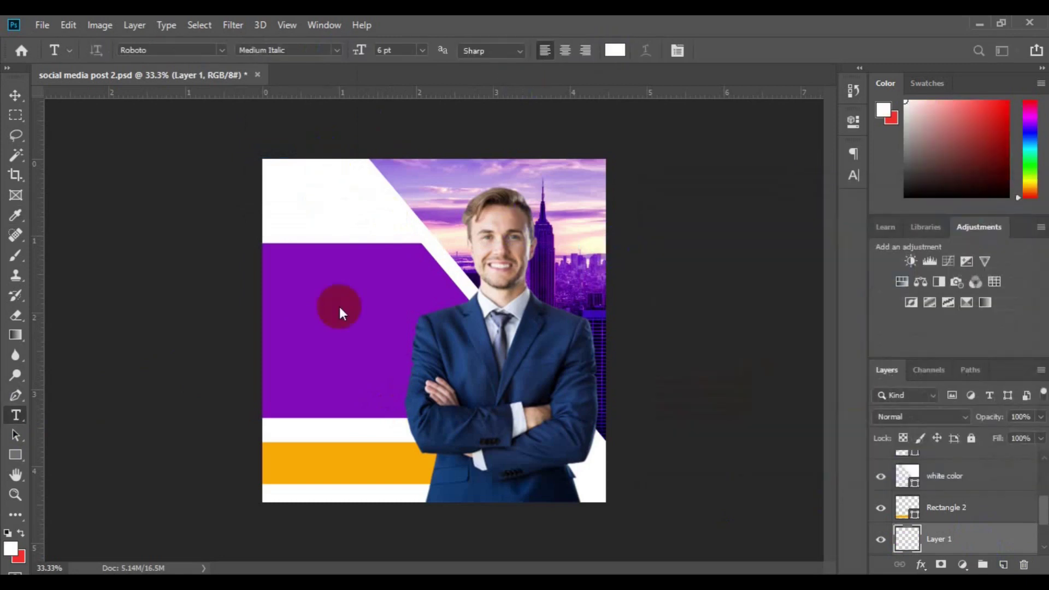
pyautogui.click(283, 280)
pyautogui.click(337, 50)
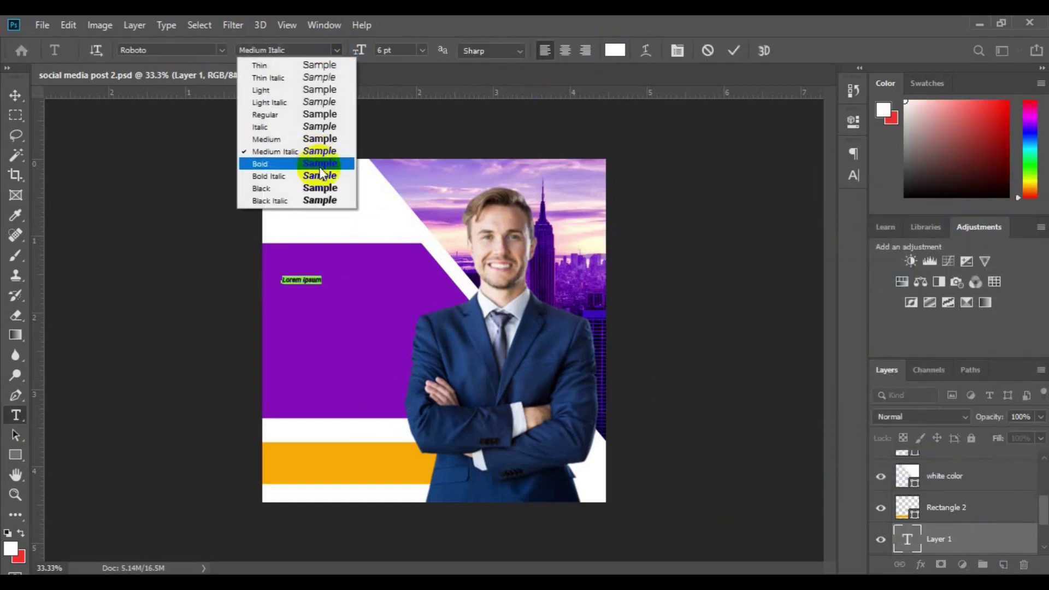
pyautogui.click(317, 174)
pyautogui.click(424, 50)
pyautogui.click(422, 163)
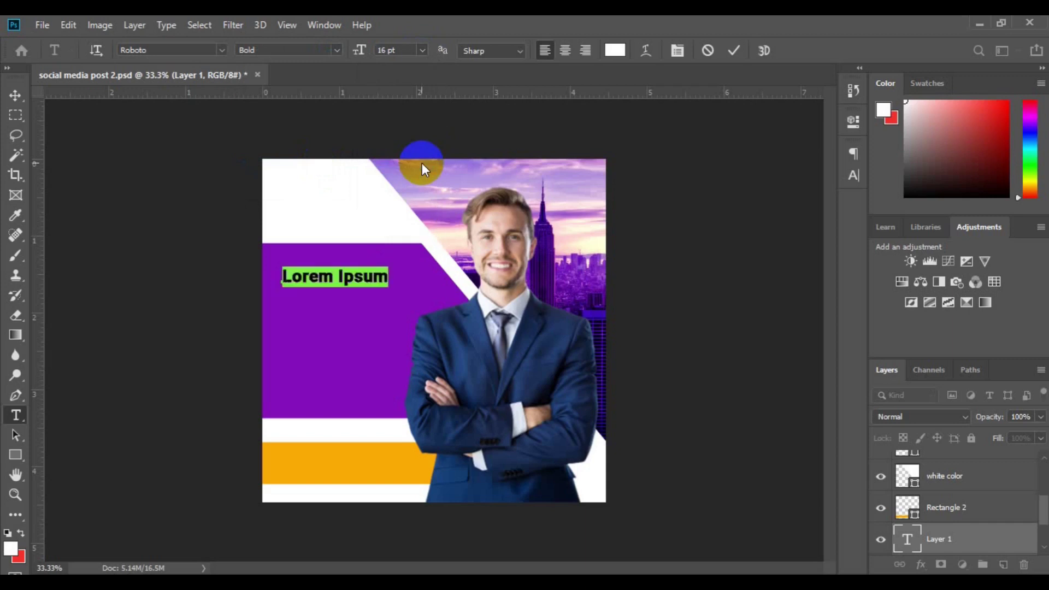
# Type the headline DIGITAL / MARKETING / EXPERT on three lines and nudge it up.
pyautogui.press('Right')
pyautogui.press('Right')
pyautogui.press('Right')
pyautogui.press('Right')
pyautogui.press('Right')
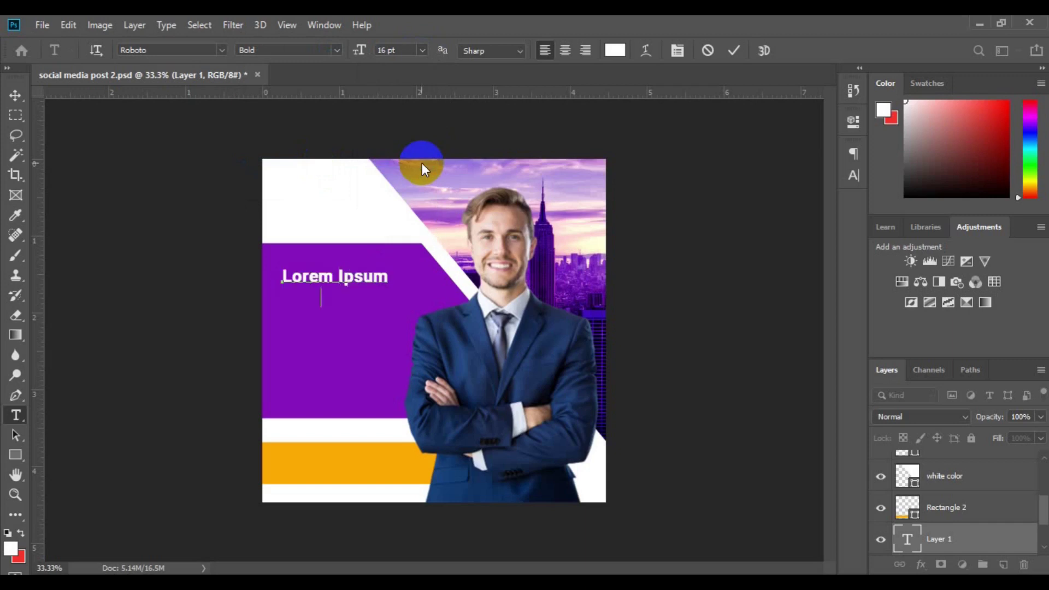
pyautogui.hotkey('ctrl', 'a')
pyautogui.write('DIGITAL')
pyautogui.press('Return')
pyautogui.write('MARKETING')
pyautogui.press('Return')
pyautogui.write('EXPERT')
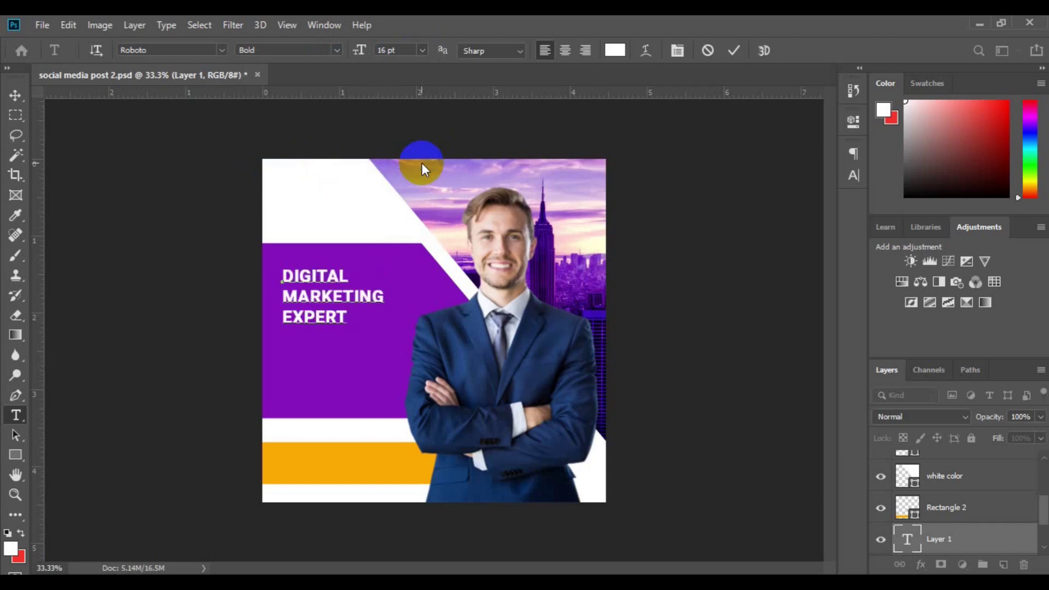
pyautogui.click(15, 95)
pyautogui.moveTo(328, 301); pyautogui.dragTo(326, 286)
# Enlarge the headline to 21 pt and reposition it within the purple band.
pyautogui.scroll(-1, 977, 538)
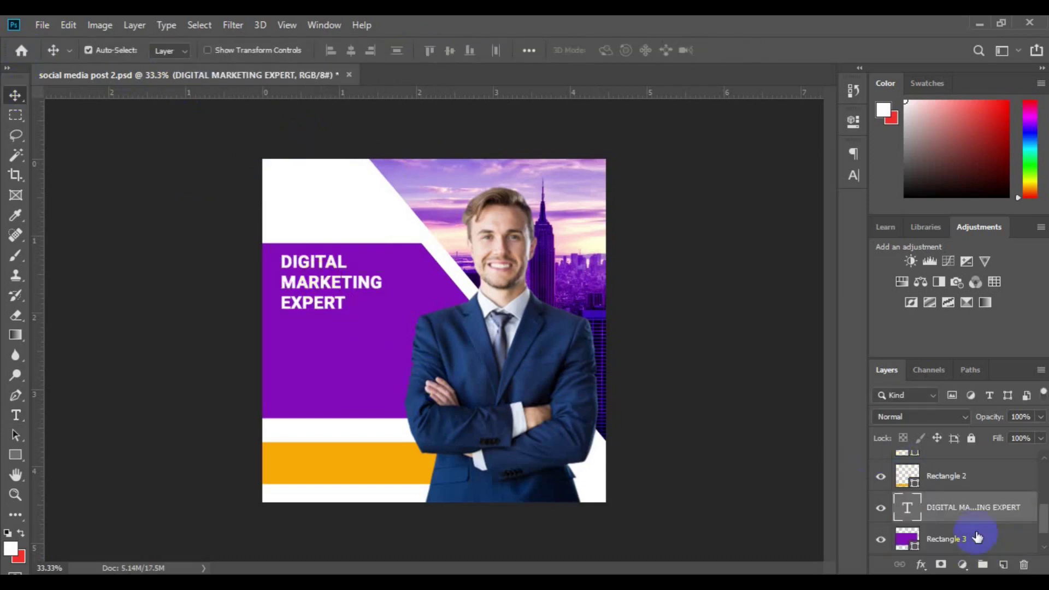
pyautogui.click(368, 334)
pyautogui.click(315, 285)
pyautogui.press('t')
pyautogui.click(311, 282)
pyautogui.hotkey('ctrl', 'a')
pyautogui.moveTo(358, 51); pyautogui.dragTo(372, 55)
pyautogui.click(16, 95)
pyautogui.moveTo(320, 290); pyautogui.dragTo(320, 295)
pyautogui.click(1004, 565)
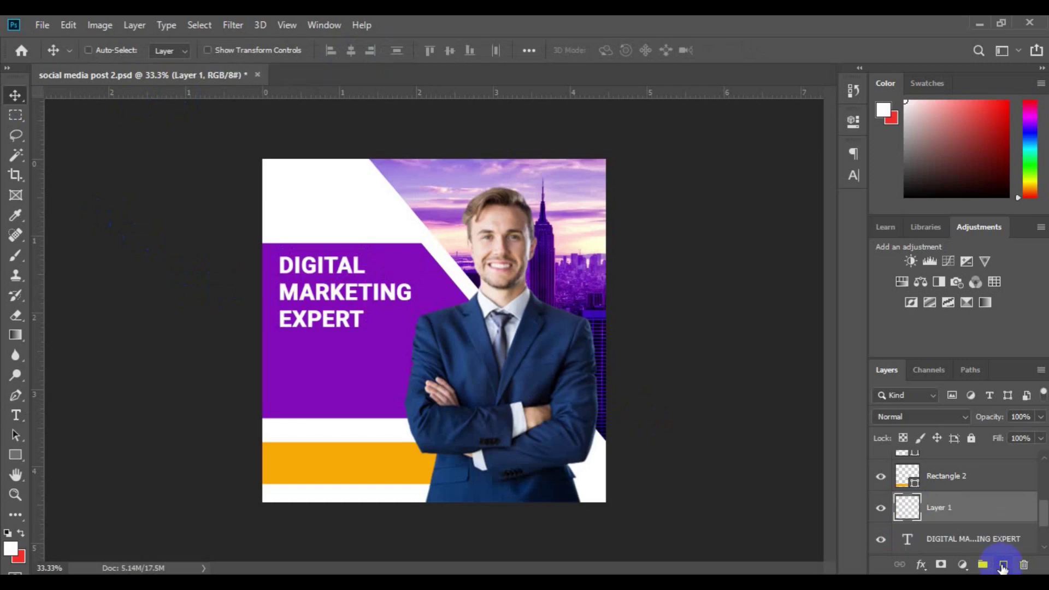
# Draw a Regular 8 pt paragraph text box below the headline.
pyautogui.press('t')
pyautogui.click(289, 49)
pyautogui.click(281, 129)
pyautogui.click(285, 343)
pyautogui.moveTo(281, 337); pyautogui.dragTo(411, 388)
pyautogui.click(422, 50)
pyautogui.click(417, 97)
# Trim the paragraph's ending, typing 'the see', and commit it.
pyautogui.click(355, 391)
pyautogui.moveTo(391, 359); pyautogui.dragTo(402, 370)
pyautogui.click(406, 374)
pyautogui.write('the see')
pyautogui.click(15, 95)
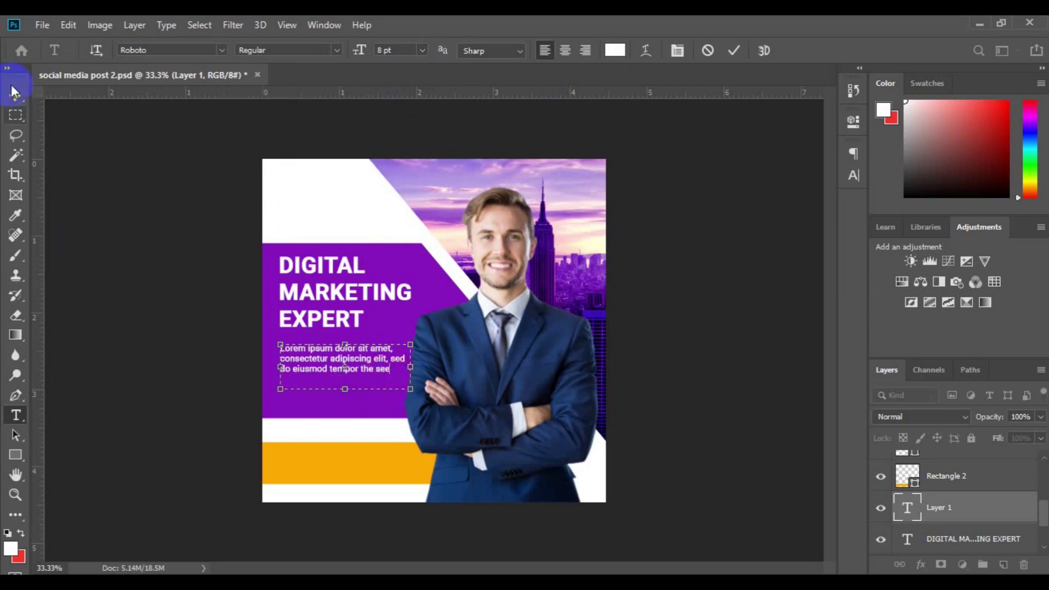
# Group the headline and paragraph as Group 1, then draw a rectangle below them.
pyautogui.keyDown('shift'); pyautogui.click(970, 546); pyautogui.keyUp('shift')
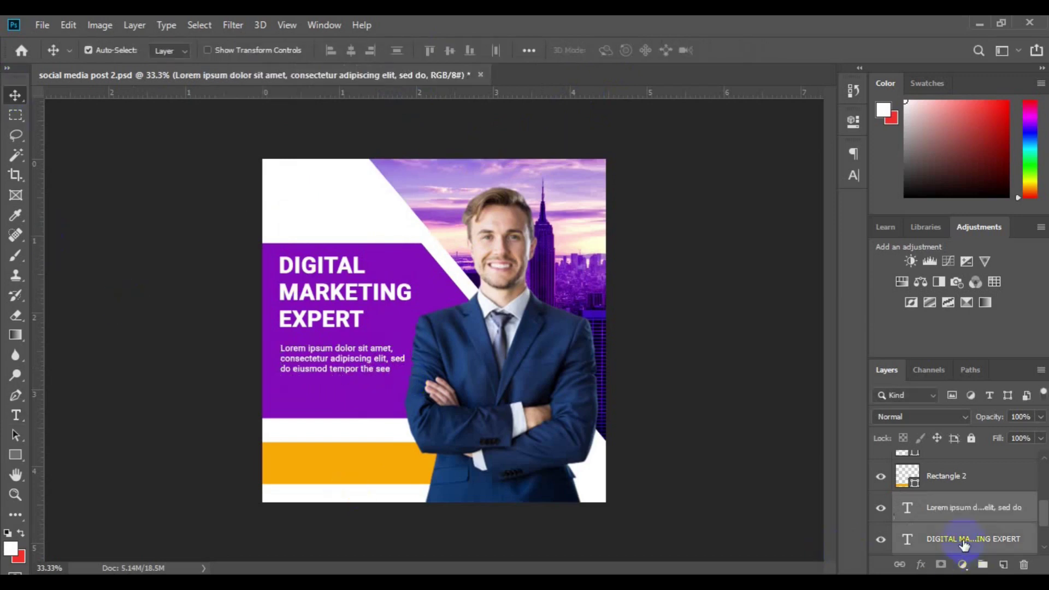
pyautogui.moveTo(316, 316); pyautogui.dragTo(310, 316)
pyautogui.click(982, 565)
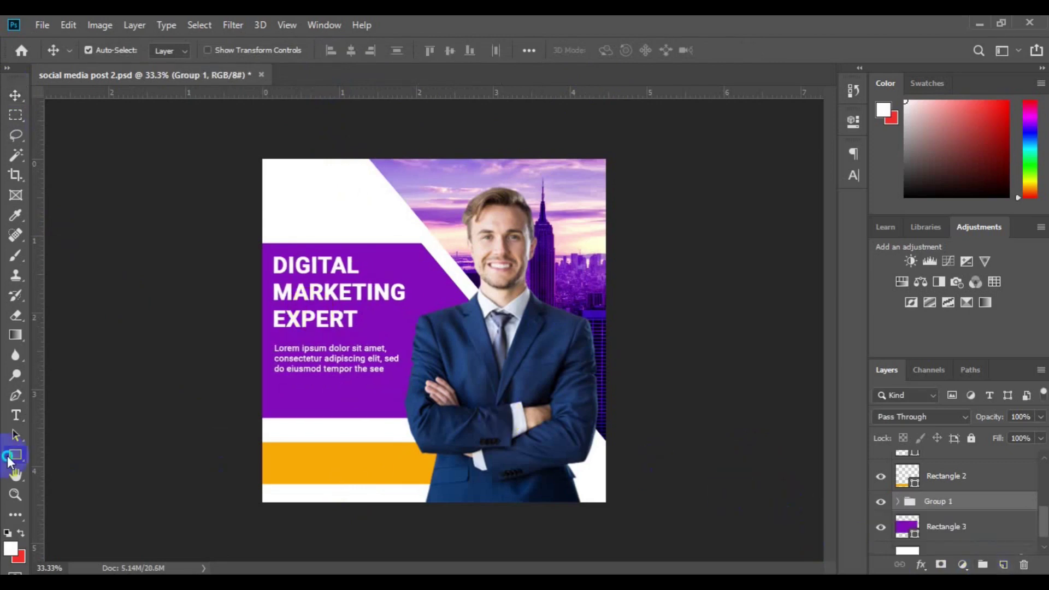
pyautogui.rightClick(8, 462)
pyautogui.click(98, 453)
pyautogui.moveTo(277, 381); pyautogui.dragTo(375, 404)
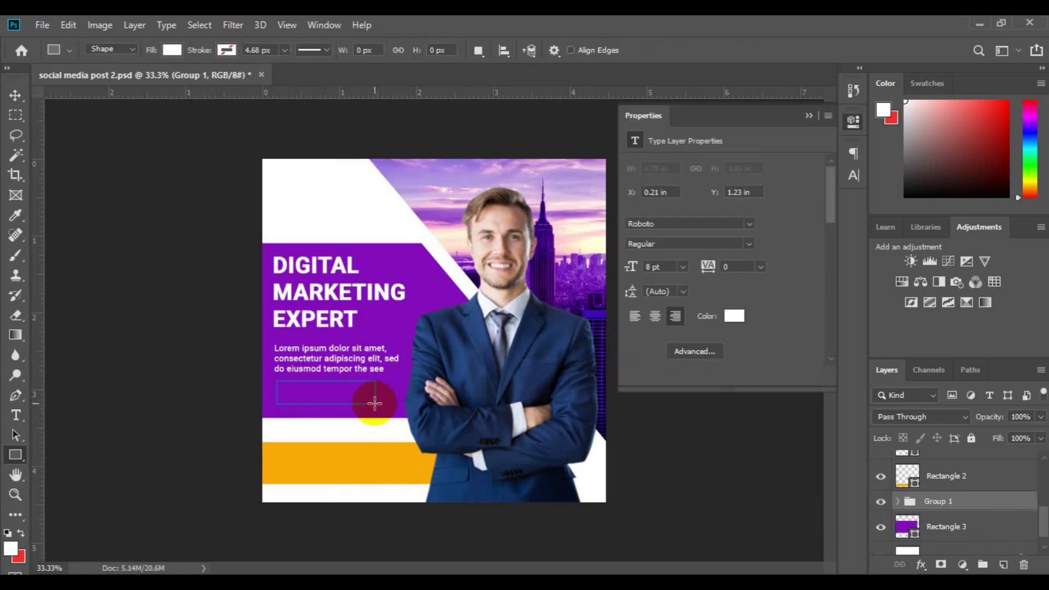
# Give the rectangle 45 px rounded corners and the sampled bar orange, then narrow it.
pyautogui.moveTo(632, 270); pyautogui.dragTo(708, 276)
pyautogui.click(647, 320)
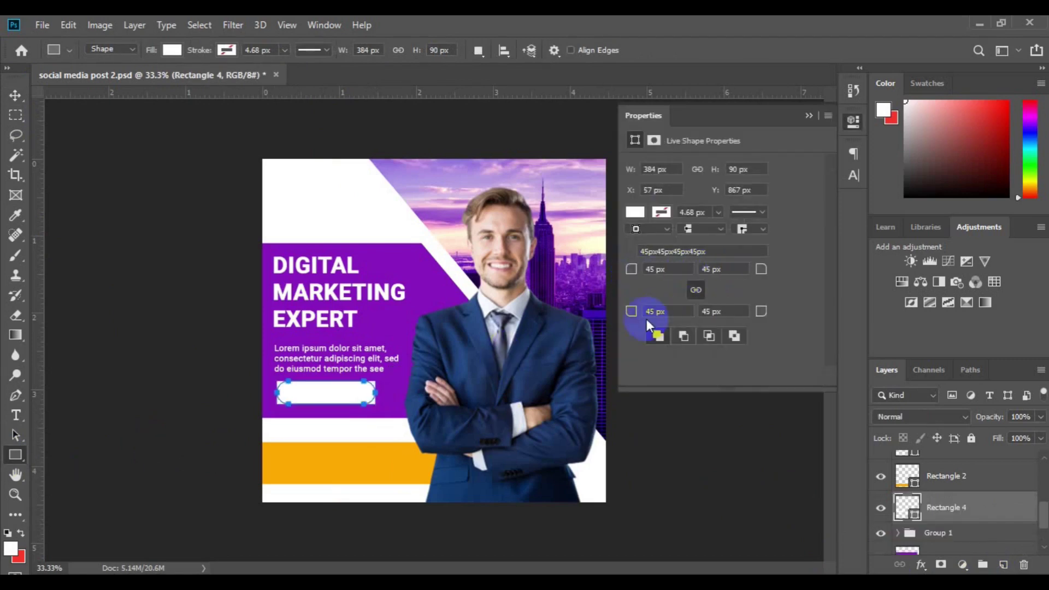
pyautogui.doubleClick(916, 517)
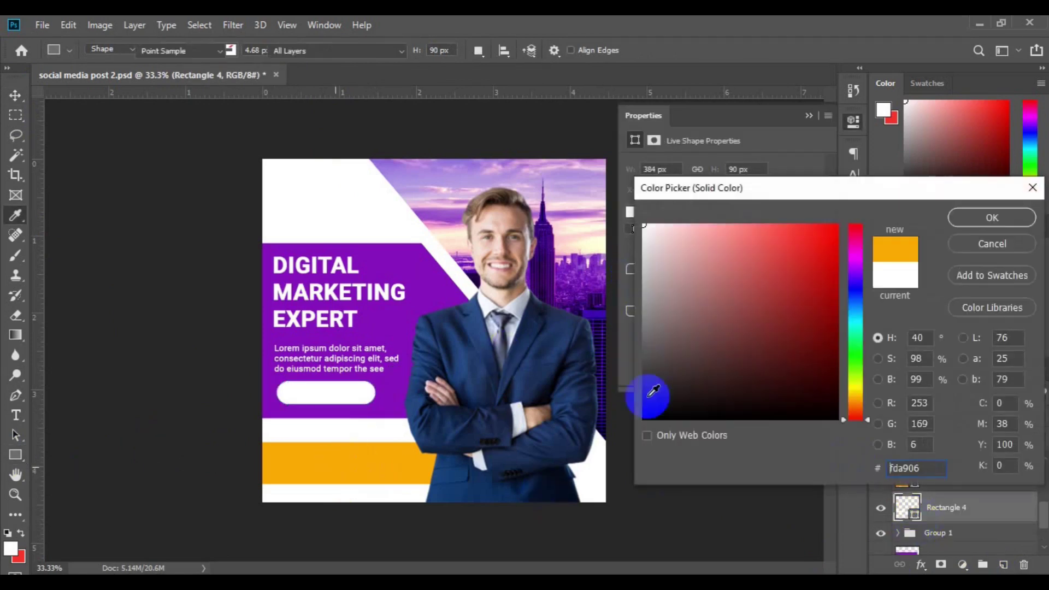
pyautogui.click(356, 461)
pyautogui.click(989, 218)
pyautogui.click(650, 276)
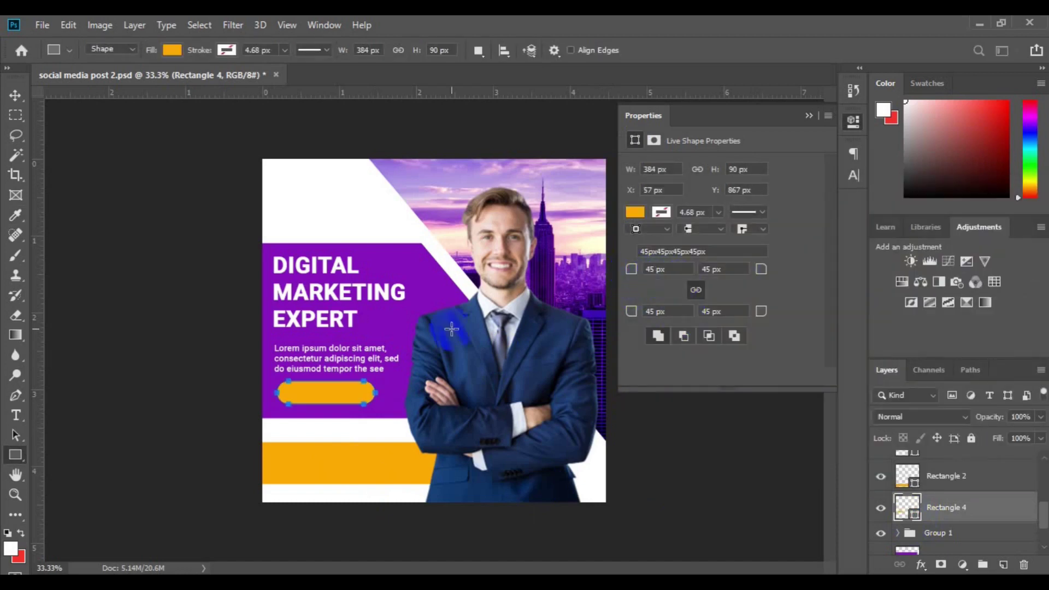
pyautogui.click(15, 96)
pyautogui.click(385, 389)
pyautogui.moveTo(375, 391); pyautogui.dragTo(365, 389)
pyautogui.press('Return')
# Add black 'Learn More' text inside the orange button.
pyautogui.click(1004, 564)
pyautogui.click(310, 387)
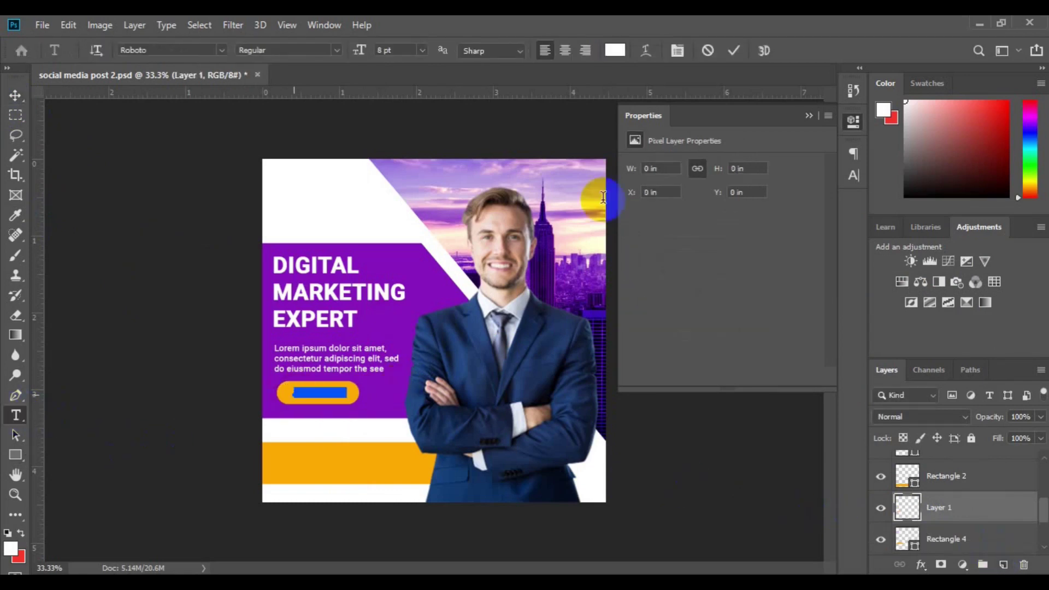
pyautogui.click(615, 50)
pyautogui.click(835, 411)
pyautogui.click(991, 219)
pyautogui.write('Learn More')
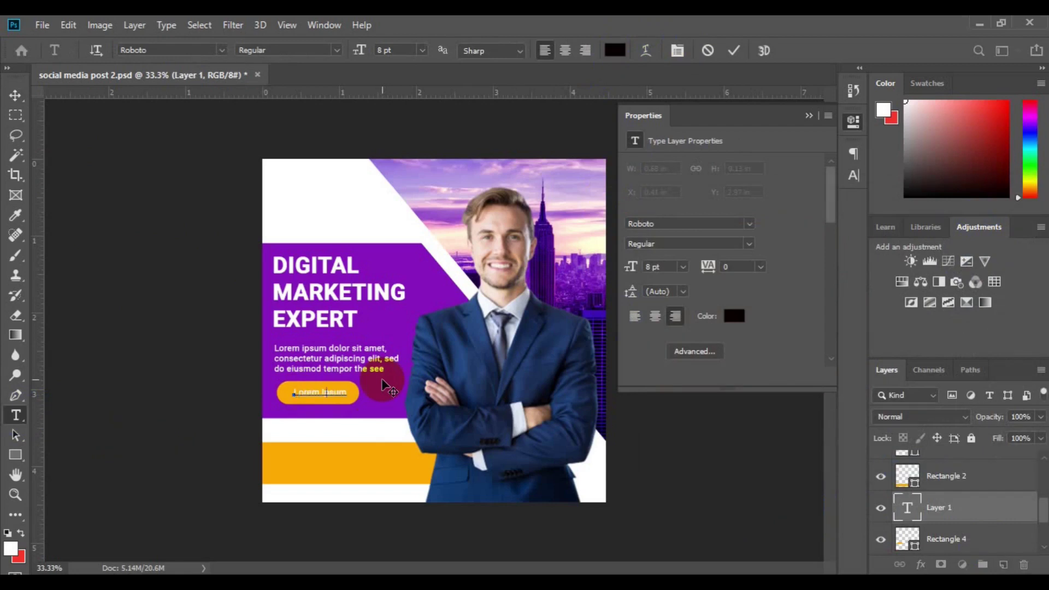
pyautogui.click(15, 96)
pyautogui.click(214, 319)
# Centre 'Learn More' on the button and group it with Group 1, centred on the band.
pyautogui.keyDown('shift'); pyautogui.click(949, 539); pyautogui.keyUp('shift')
pyautogui.click(349, 54)
pyautogui.click(447, 55)
pyautogui.click(983, 564)
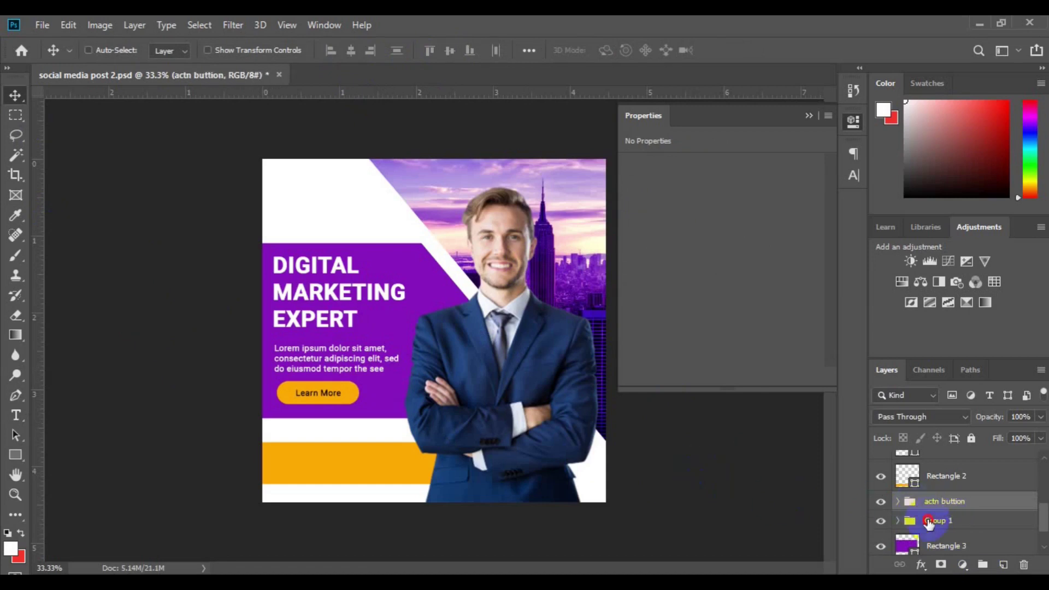
pyautogui.keyDown('shift'); pyautogui.click(929, 523); pyautogui.keyUp('shift')
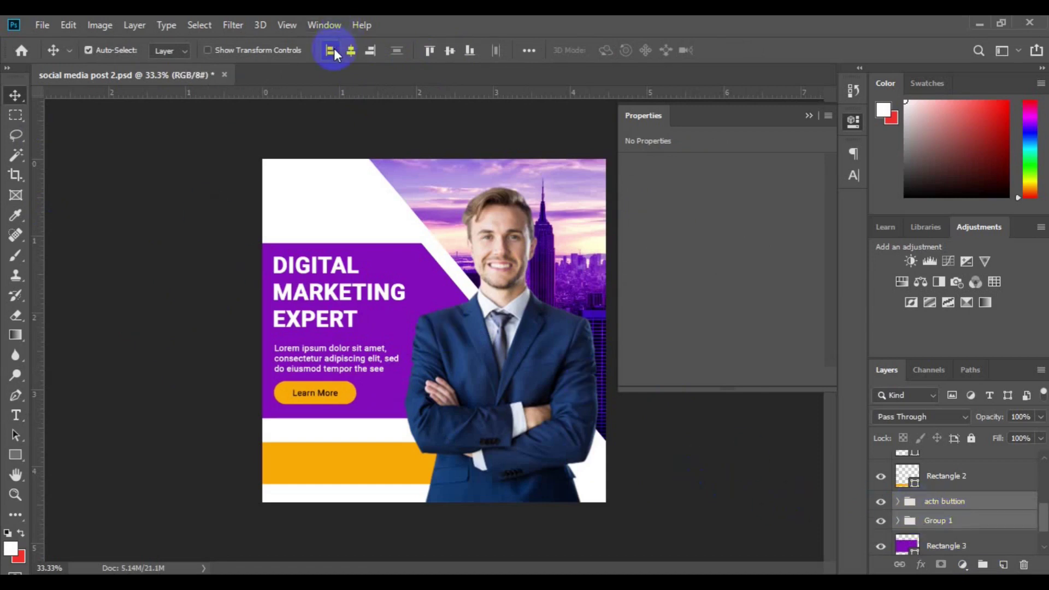
pyautogui.click(983, 564)
pyautogui.click(963, 528)
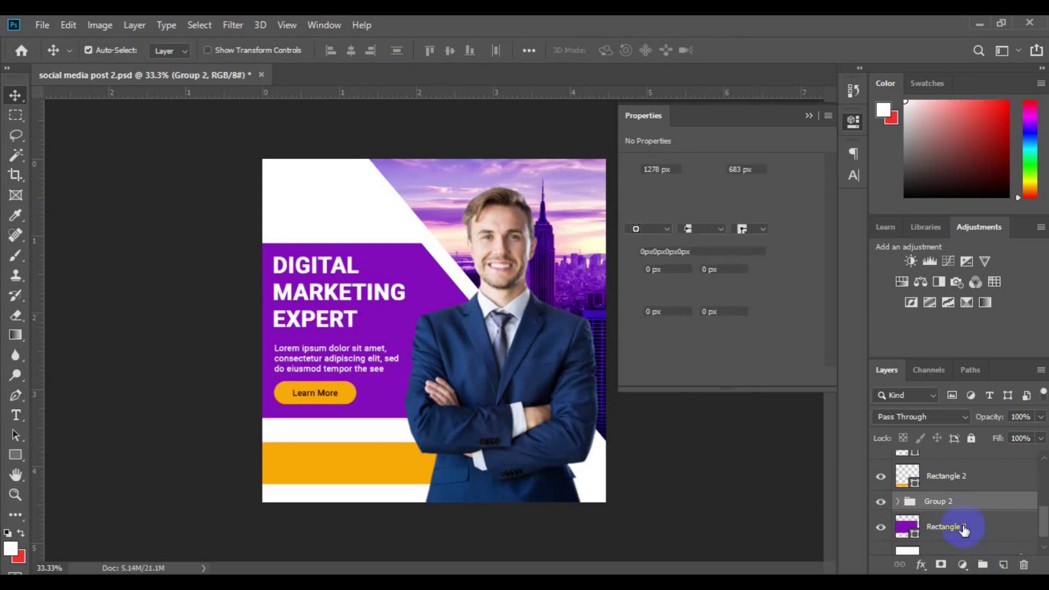
pyautogui.click(450, 50)
# Draw a circle on the orange bar and fill it with the headline band's purple.
pyautogui.click(327, 470)
pyautogui.click(999, 566)
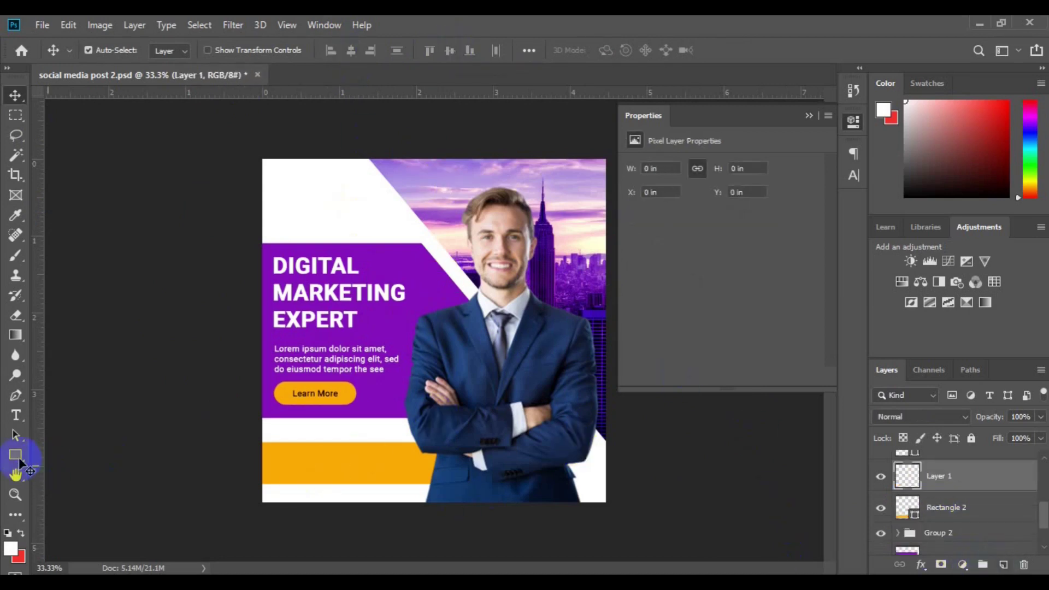
pyautogui.click(15, 455)
pyautogui.click(74, 484)
pyautogui.moveTo(276, 452); pyautogui.dragTo(300, 476)
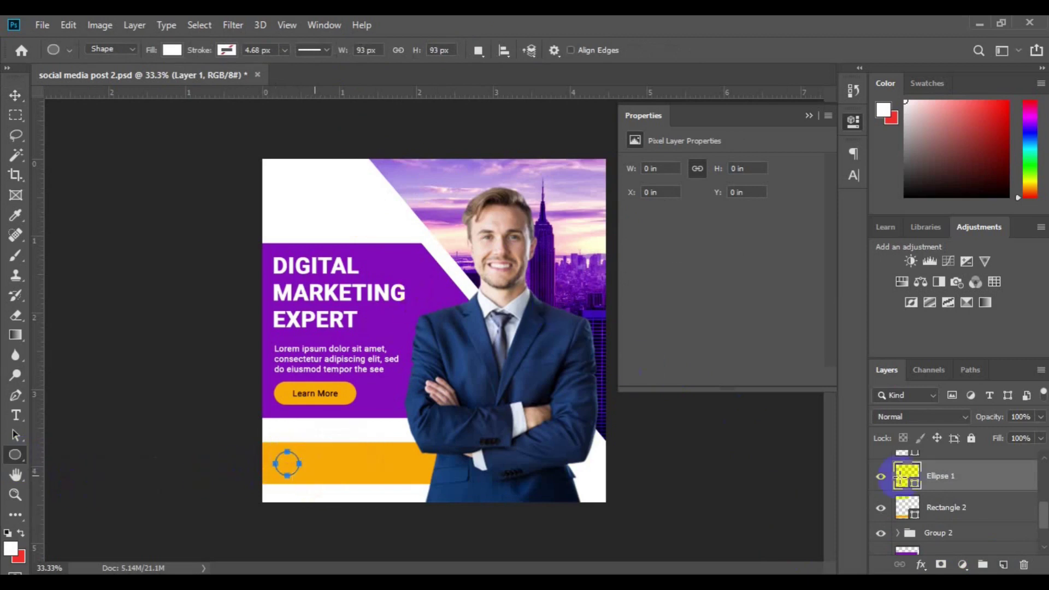
pyautogui.doubleClick(905, 476)
pyautogui.click(399, 318)
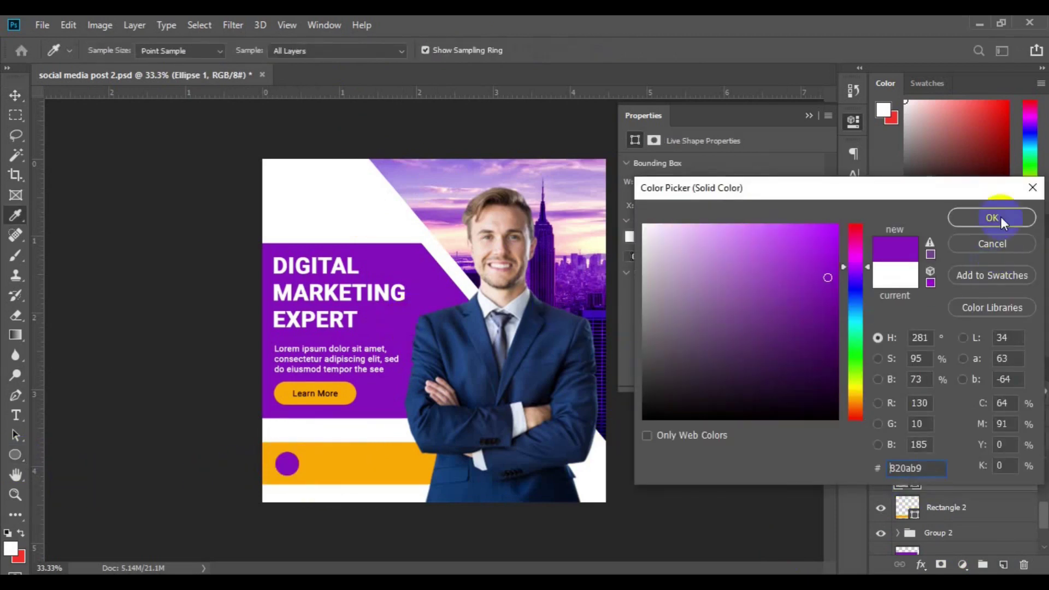
pyautogui.click(993, 217)
# Draw a small white telephone custom shape on the purple circle.
pyautogui.moveTo(15, 456); pyautogui.dragTo(71, 533)
pyautogui.click(1003, 565)
pyautogui.click(623, 50)
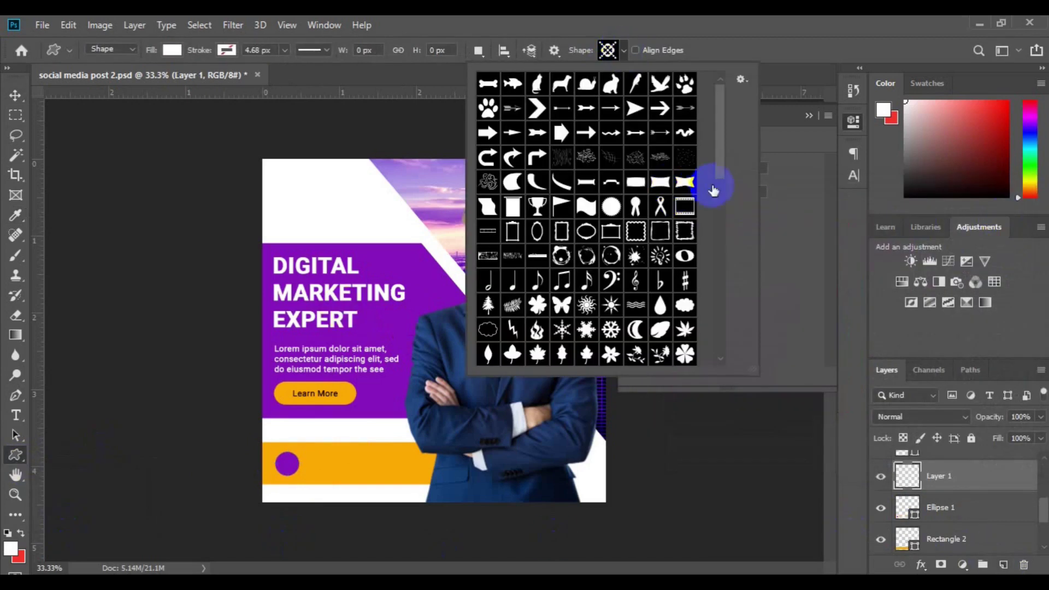
pyautogui.moveTo(717, 186); pyautogui.dragTo(723, 224)
pyautogui.click(684, 272)
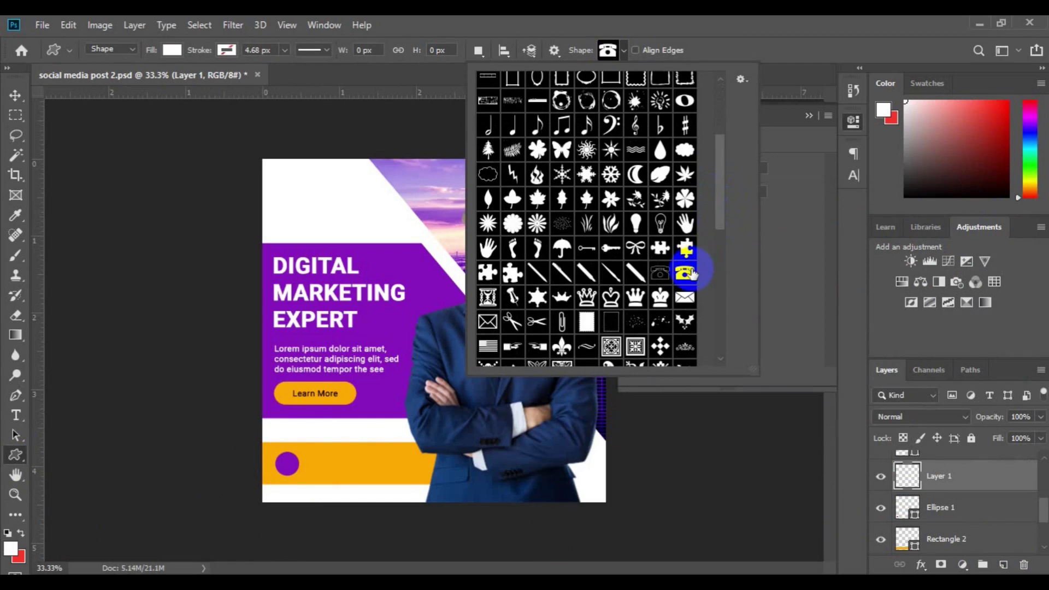
pyautogui.click(282, 459)
pyautogui.moveTo(283, 460); pyautogui.dragTo(291, 467)
# Centre the telephone on the circle and group both as 'call icon'.
pyautogui.press('v')
pyautogui.keyDown('shift'); pyautogui.click(940, 507); pyautogui.keyUp('shift')
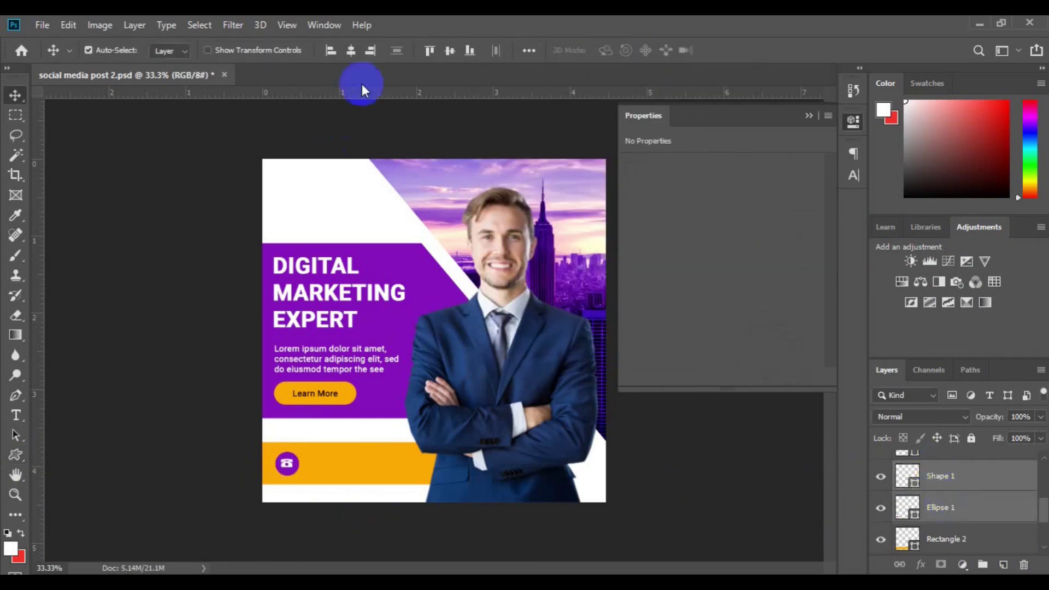
pyautogui.click(451, 52)
pyautogui.click(983, 565)
pyautogui.click(938, 475)
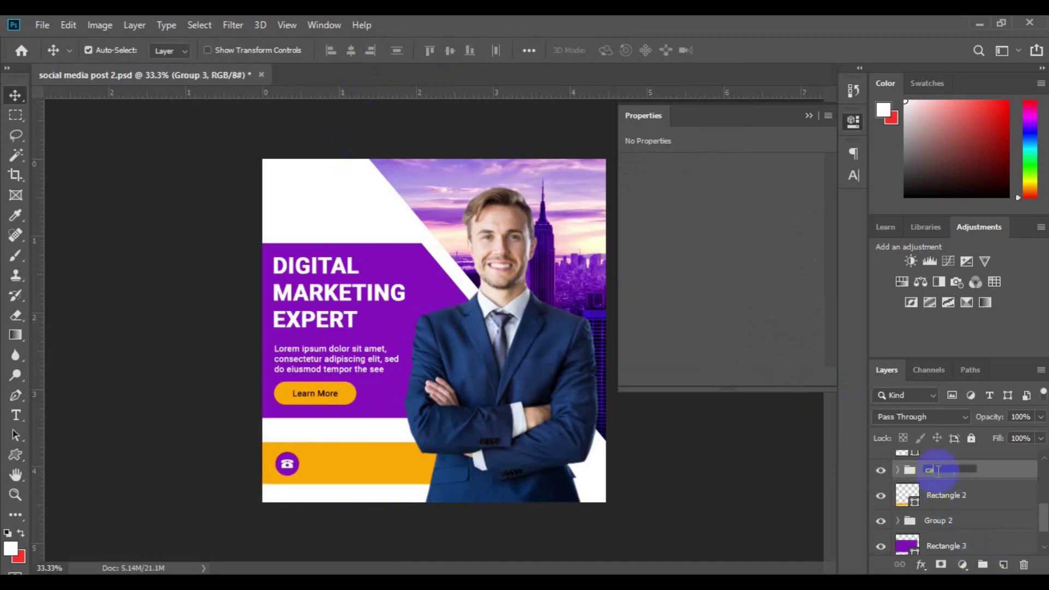
pyautogui.click(386, 86)
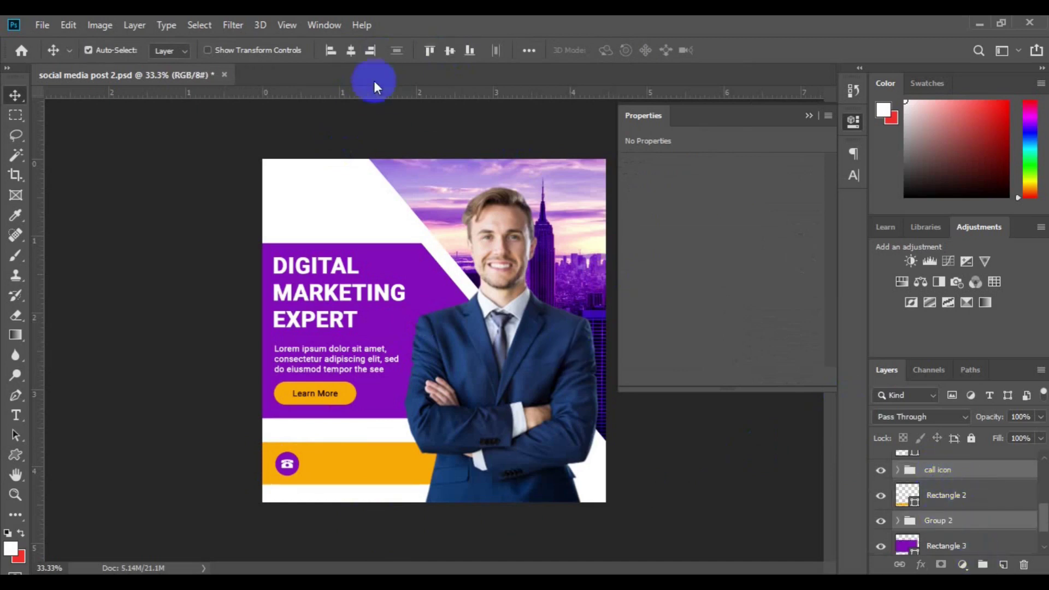
pyautogui.click(1003, 565)
pyautogui.click(15, 416)
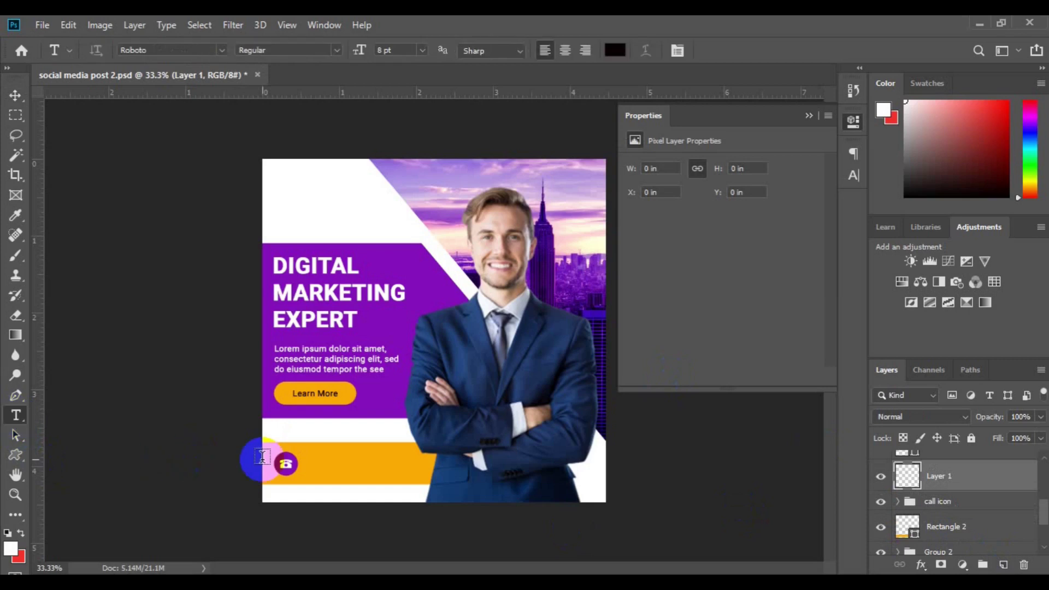
# Type 'Call For More info' above a larger bold phone number, with tighter leading.
pyautogui.click(317, 459)
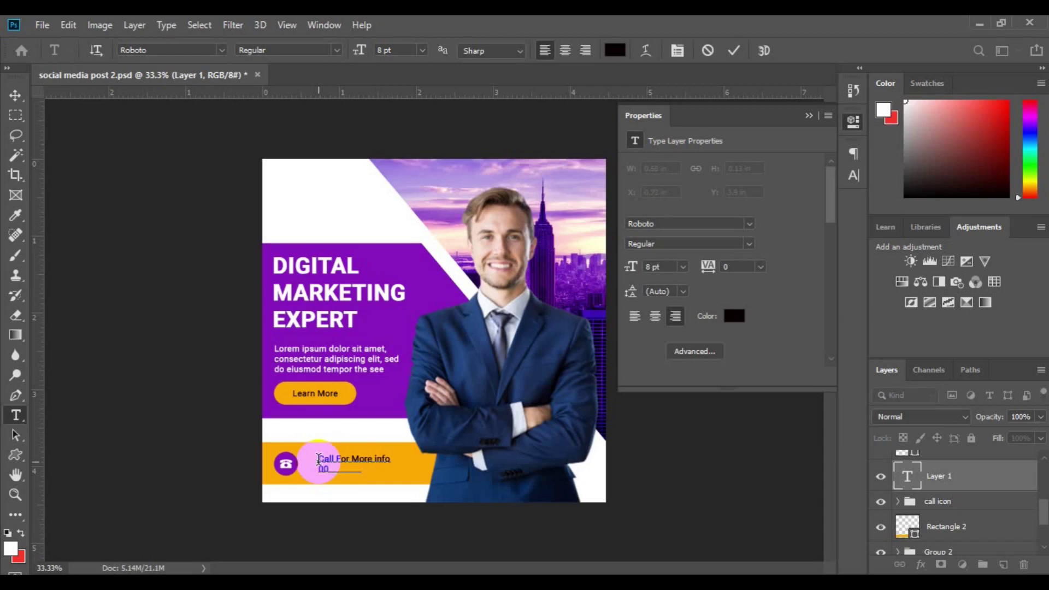
pyautogui.click(410, 490)
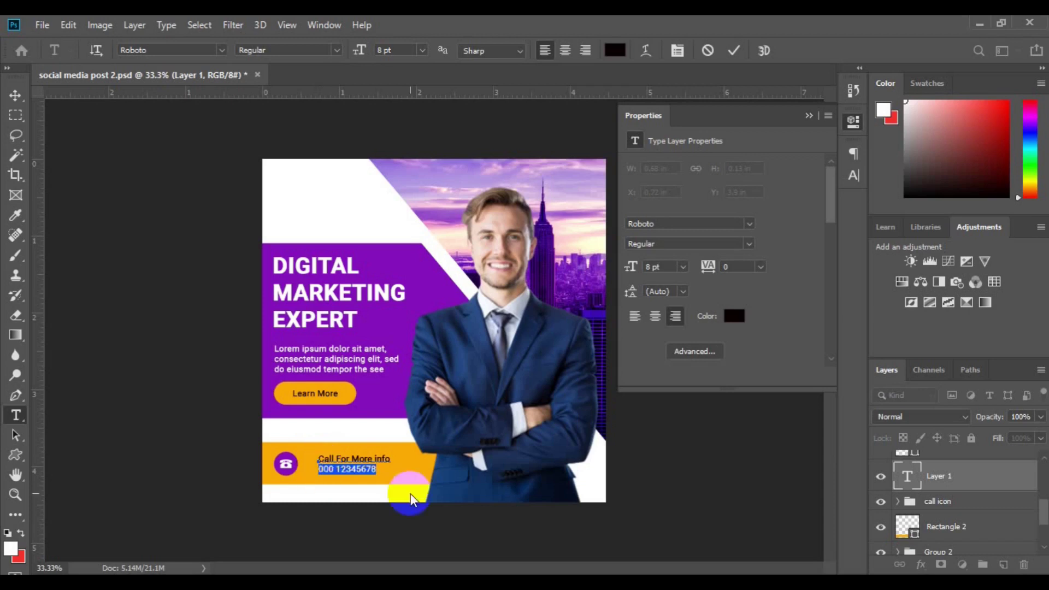
pyautogui.click(338, 50)
pyautogui.click(309, 162)
pyautogui.moveTo(362, 52)
pyautogui.mouseDown()
pyautogui.moveTo(370, 57)
pyautogui.moveTo(362, 52)
pyautogui.mouseUp()
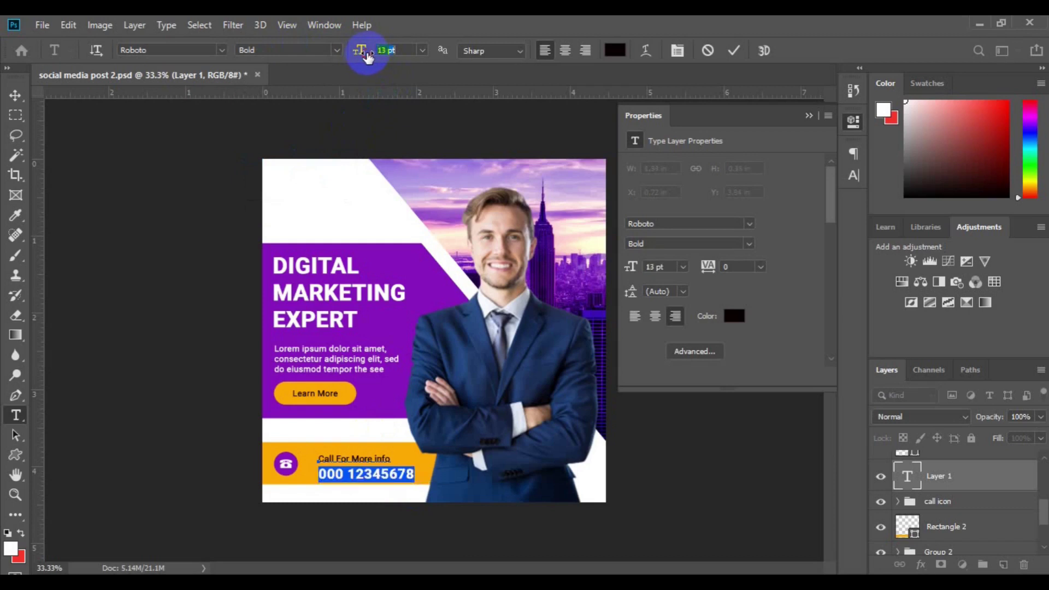
pyautogui.hotkey('ctrl', 'a')
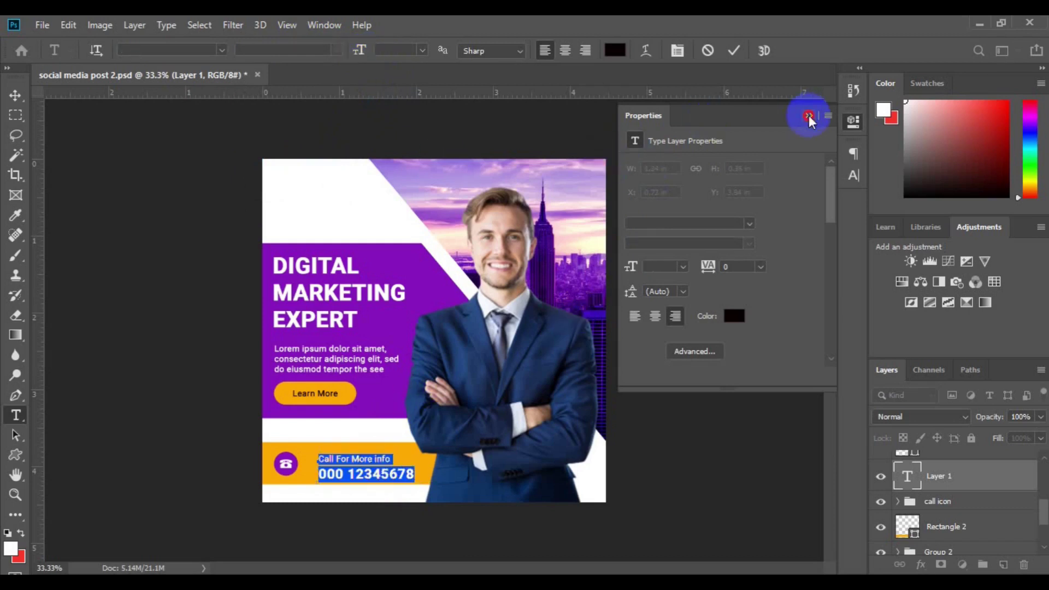
pyautogui.click(809, 116)
pyautogui.moveTo(768, 198); pyautogui.dragTo(774, 198)
# Move the text beside the phone icon and centre it vertically on the orange bar.
pyautogui.click(15, 95)
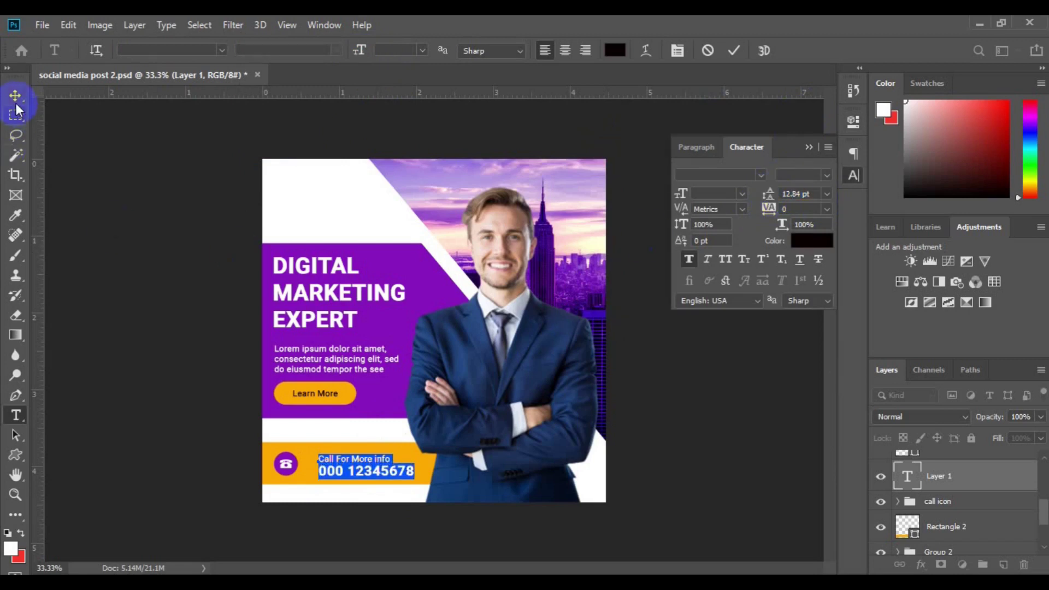
pyautogui.moveTo(382, 468); pyautogui.dragTo(446, 488)
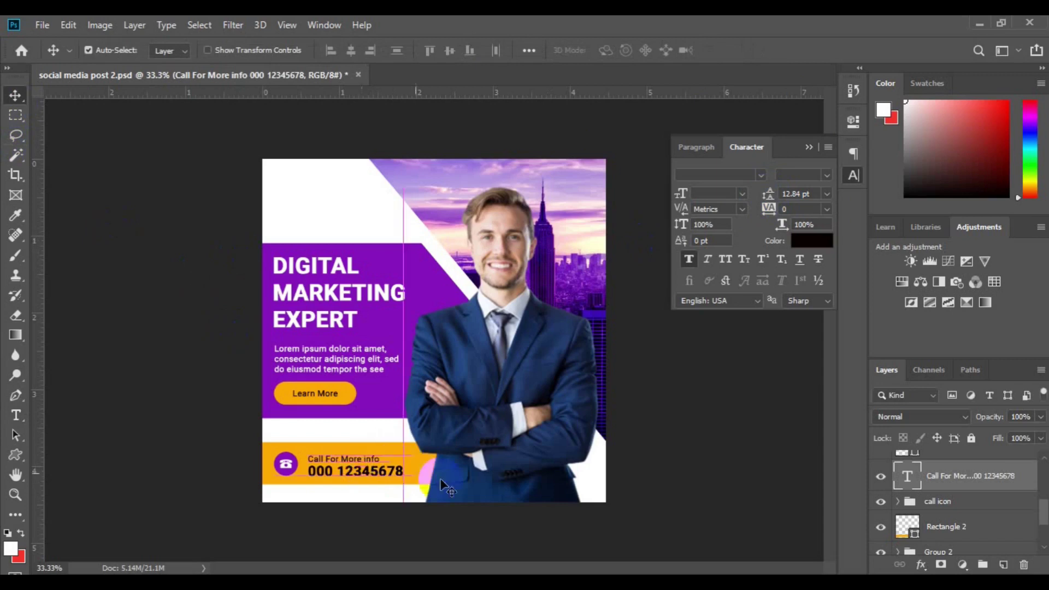
pyautogui.keyDown('ctrl'); pyautogui.click(945, 527); pyautogui.keyUp('ctrl')
pyautogui.click(450, 51)
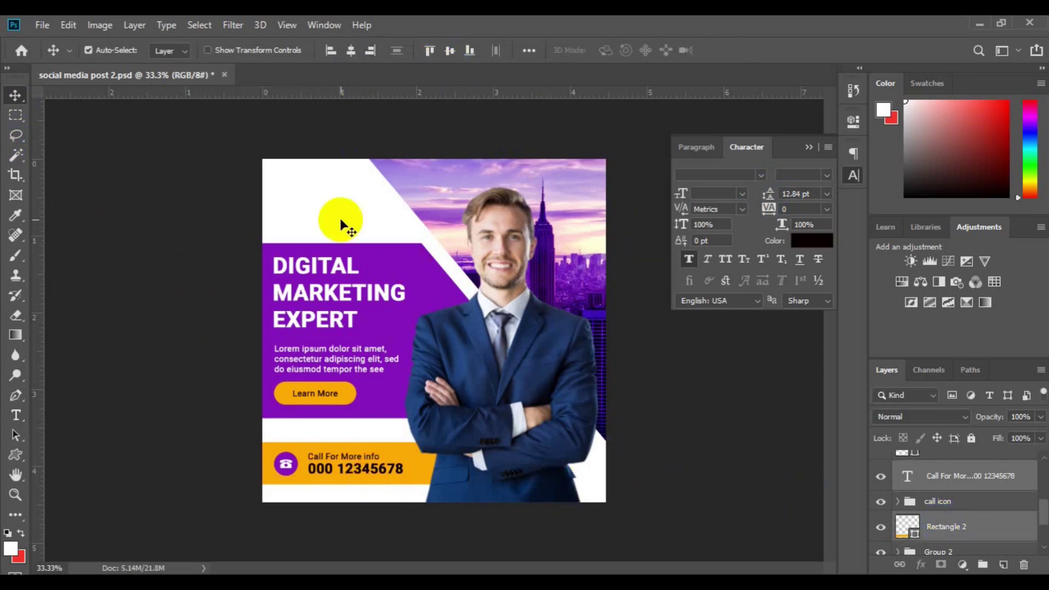
# Draw an orange fleur-de-lis custom shape at the post's top-left corner.
pyautogui.scroll(-3, 1041, 533)
pyautogui.click(951, 540)
pyautogui.press('u')
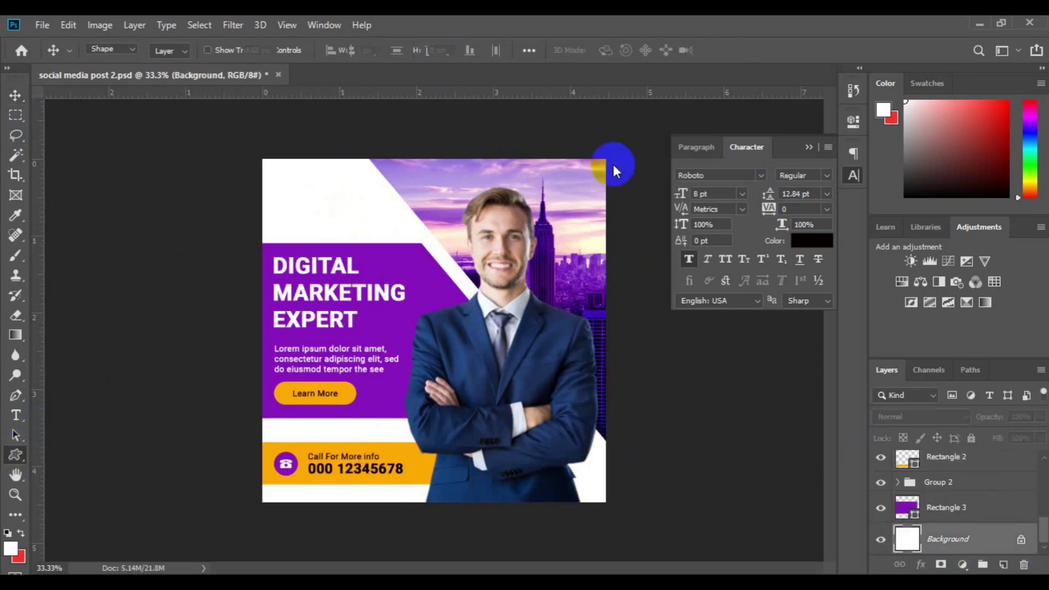
pyautogui.click(618, 50)
pyautogui.moveTo(722, 204); pyautogui.dragTo(721, 225)
pyautogui.click(563, 285)
pyautogui.click(172, 50)
pyautogui.click(129, 149)
pyautogui.click(253, 346)
pyautogui.moveTo(286, 182)
pyautogui.mouseDown()
pyautogui.moveTo(322, 207)
pyautogui.moveTo(292, 207)
pyautogui.mouseUp()
# Add bold, slightly enlarged 'Your Logo' text beside the fleur-de-lis.
pyautogui.press('v')
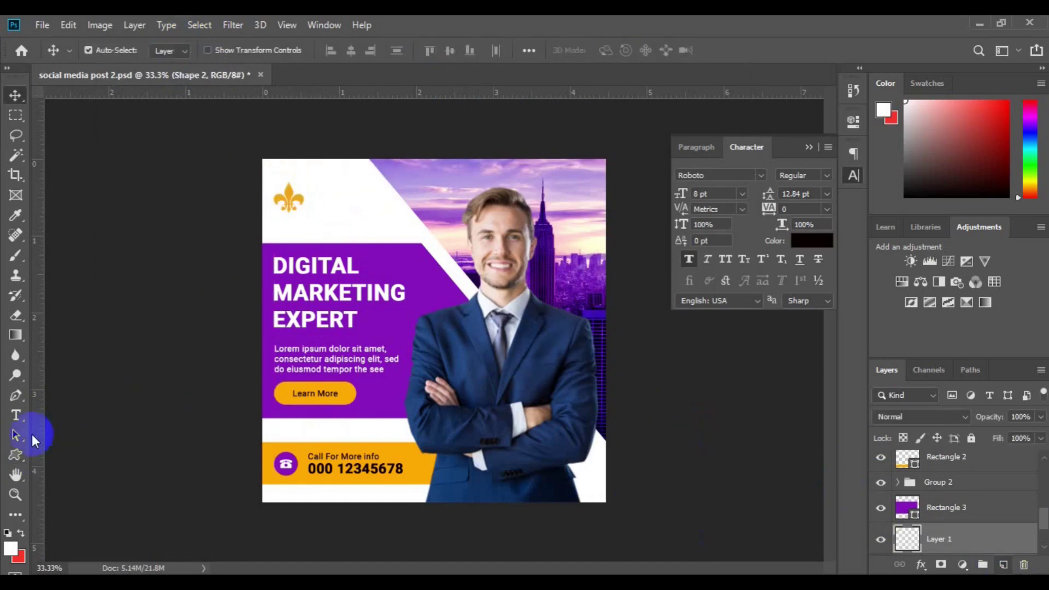
pyautogui.press('t')
pyautogui.click(319, 200)
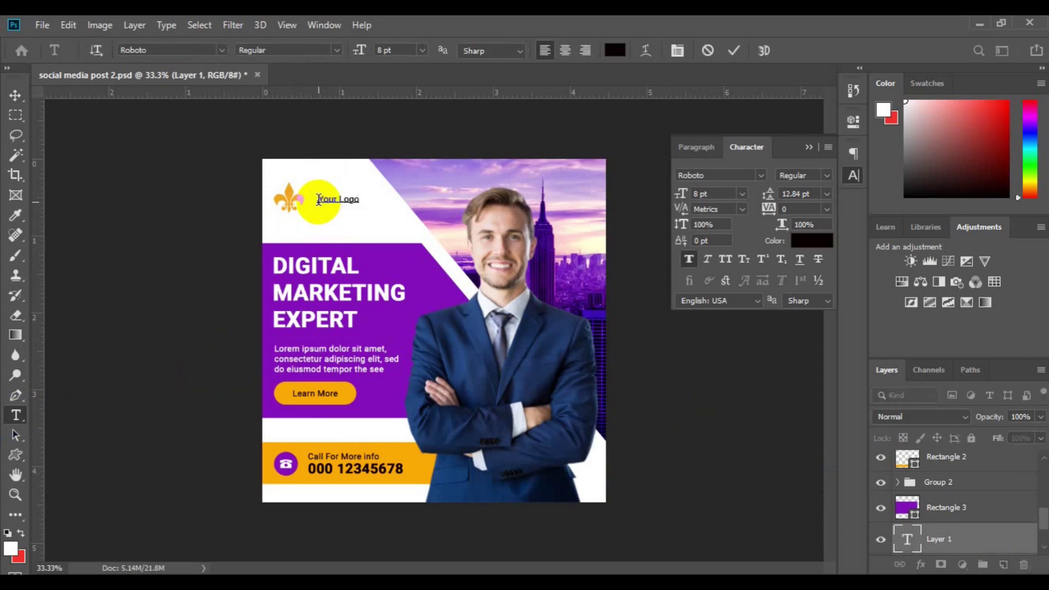
pyautogui.moveTo(361, 55); pyautogui.dragTo(362, 55)
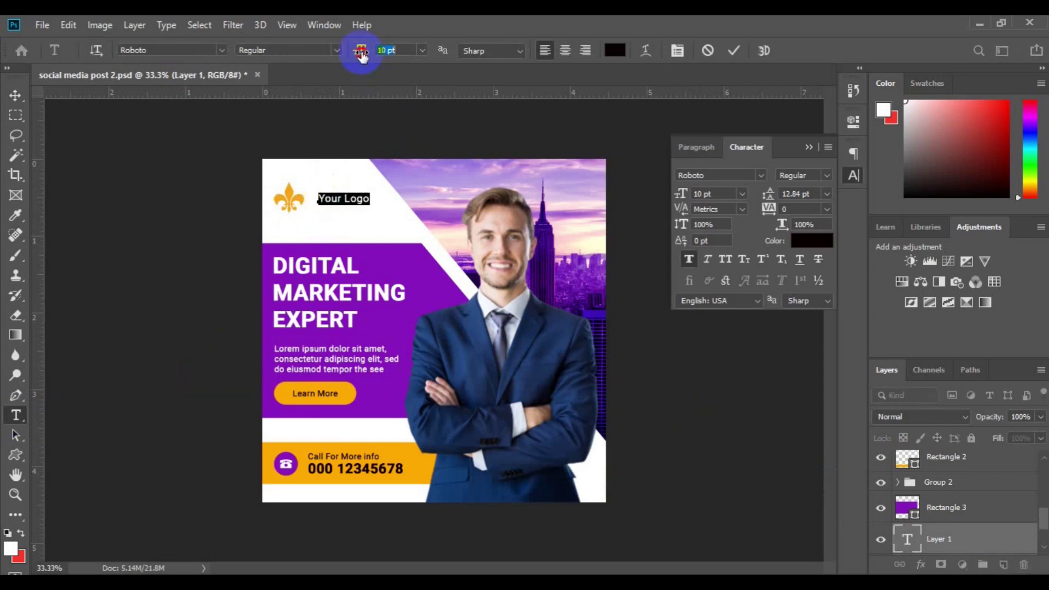
pyautogui.click(337, 50)
pyautogui.click(334, 163)
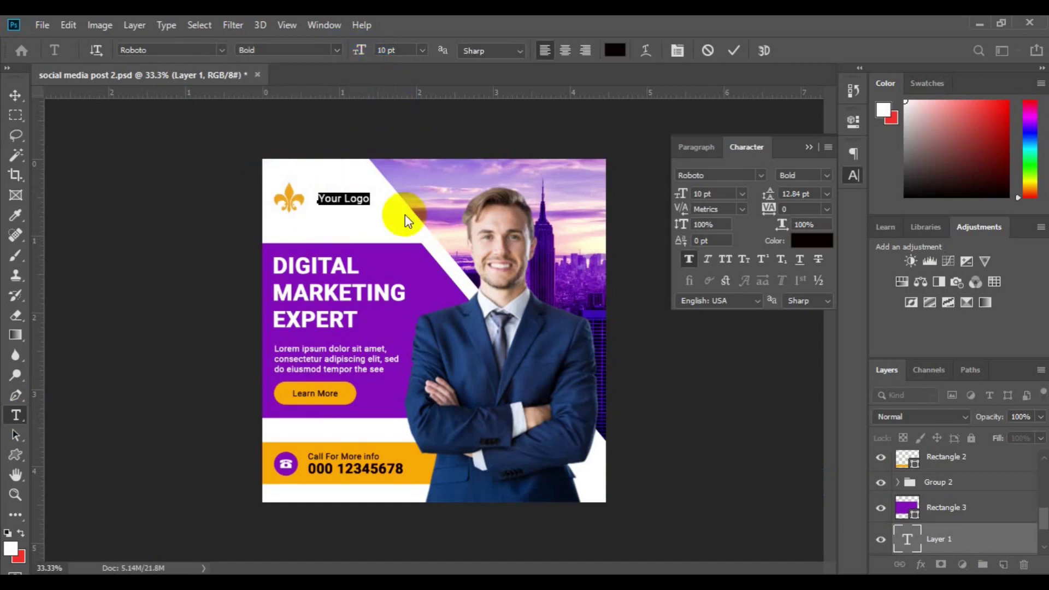
pyautogui.click(371, 200)
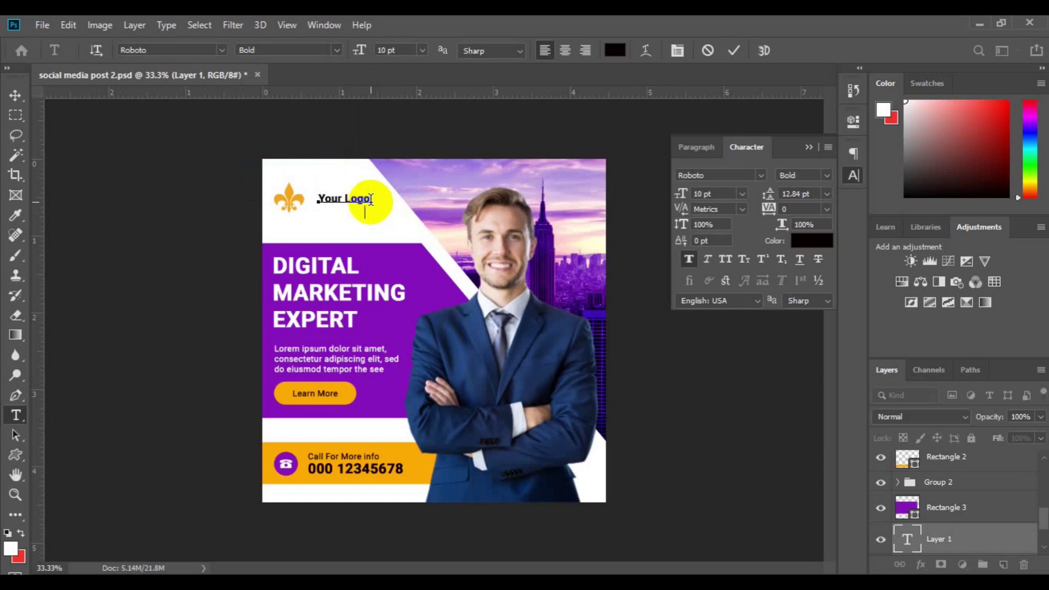
# Paste 'Tagline goes here' below in a smaller Light weight and tighten the line spacing.
pyautogui.press('Return')
pyautogui.write('Tagline goes here')
pyautogui.moveTo(322, 214); pyautogui.dragTo(409, 213)
pyautogui.click(336, 49)
pyautogui.click(326, 88)
pyautogui.moveTo(360, 52); pyautogui.dragTo(359, 52)
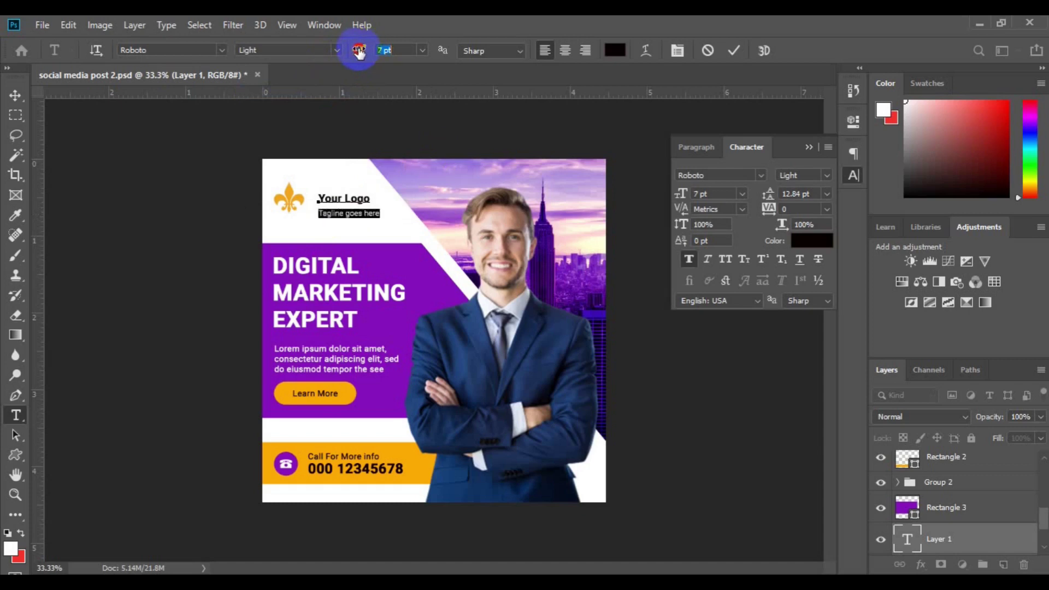
pyautogui.moveTo(321, 195); pyautogui.dragTo(371, 199)
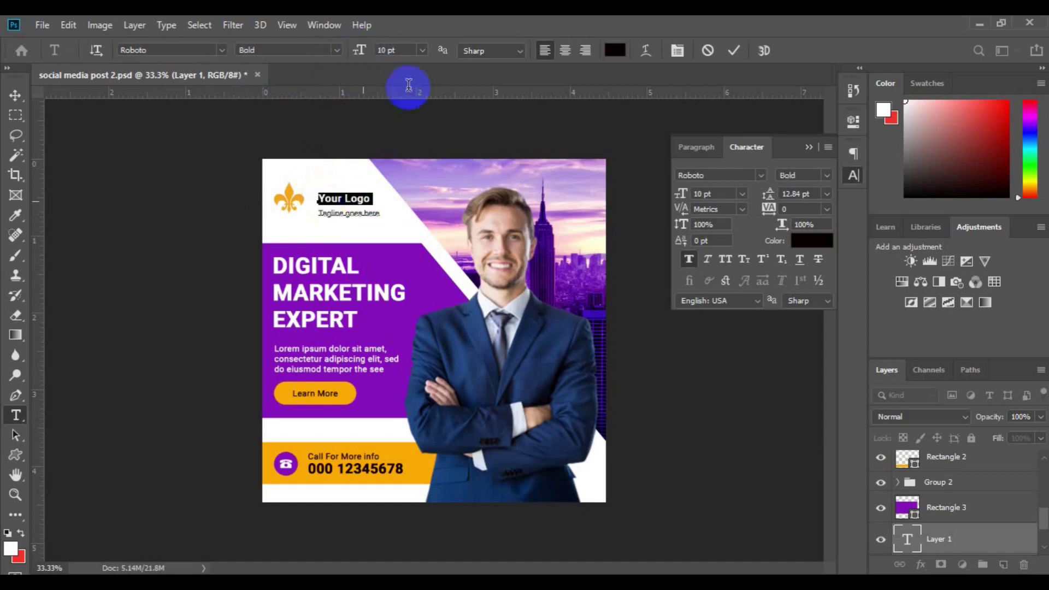
pyautogui.moveTo(320, 195); pyautogui.dragTo(380, 215)
pyautogui.moveTo(770, 197); pyautogui.dragTo(769, 201)
# Move the logo text beside the fleur-de-lis and centre it vertically on the shape.
pyautogui.click(15, 95)
pyautogui.moveTo(350, 201); pyautogui.dragTo(327, 198)
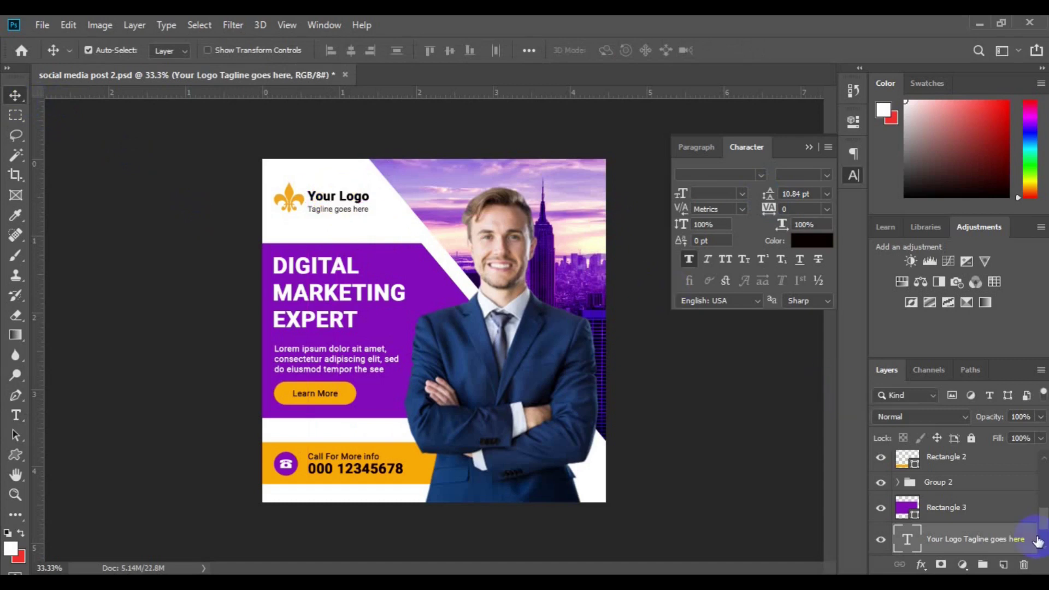
pyautogui.scroll(-1, 1037, 541)
pyautogui.keyDown('shift'); pyautogui.click(941, 538); pyautogui.keyUp('shift')
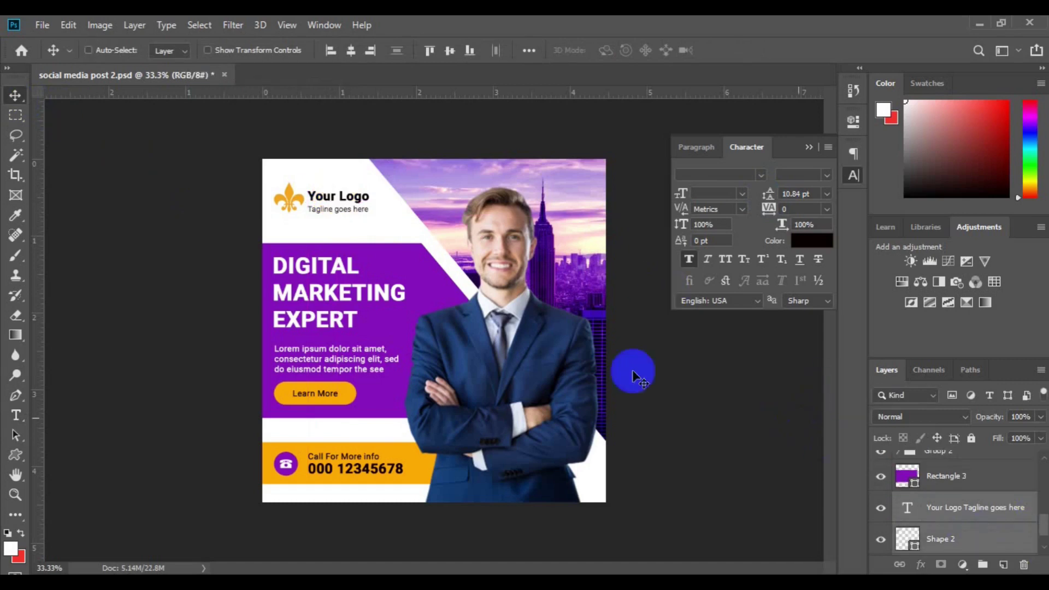
pyautogui.click(447, 52)
pyautogui.hotkey('ctrl', '-')
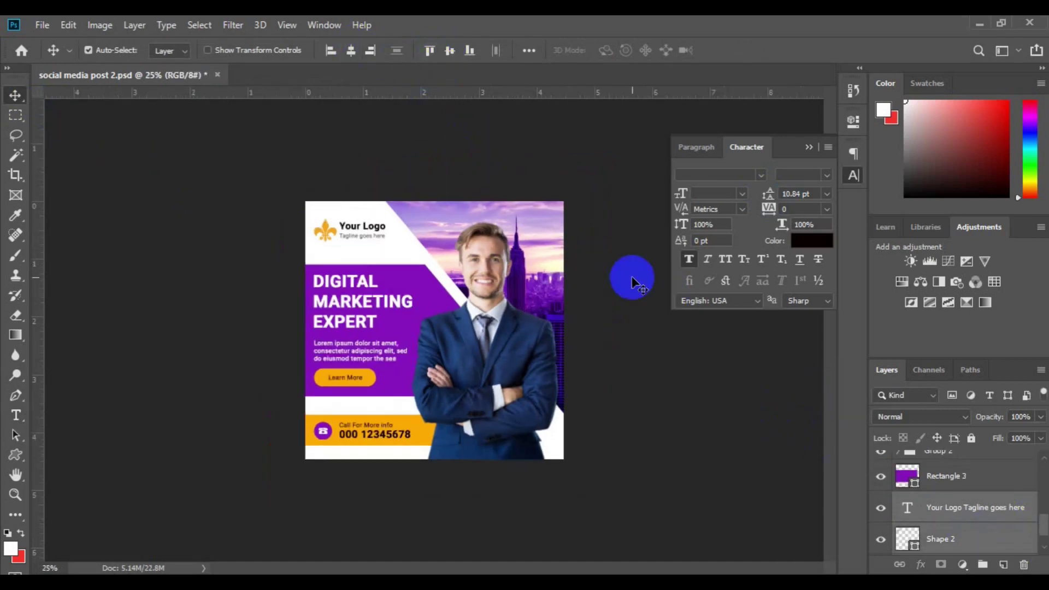
pyautogui.click(809, 147)
pyautogui.hotkey('ctrl', '-')
pyautogui.hotkey('ctrl', '+')
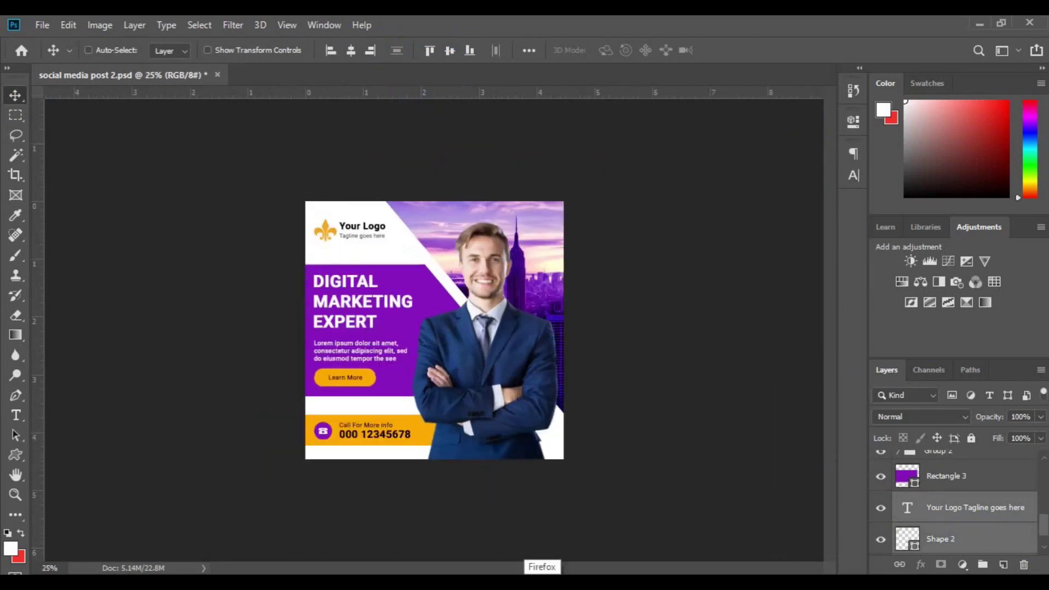